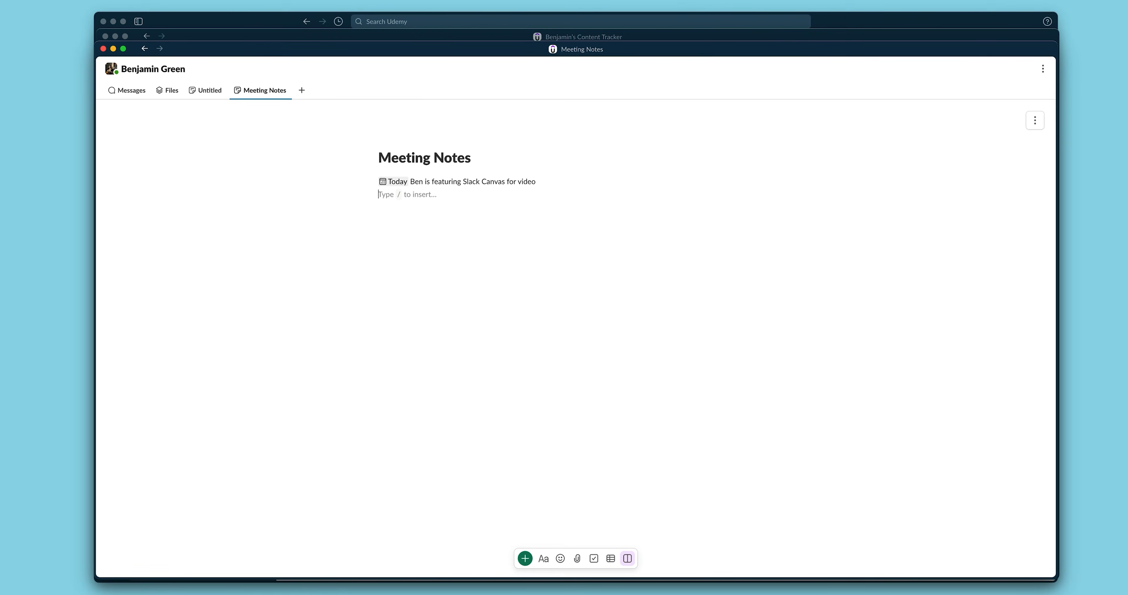
Insert a bulleted list below the dated line with the items "Film headshot", "Film screen" and "Show templates".
text(/)
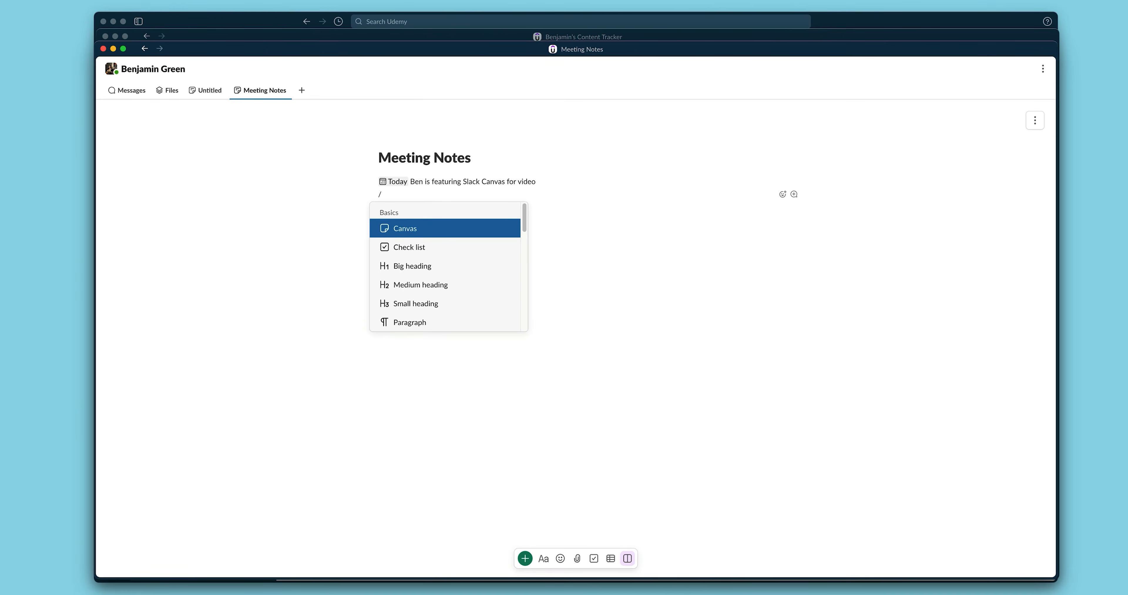
text(bu)
key(Return)
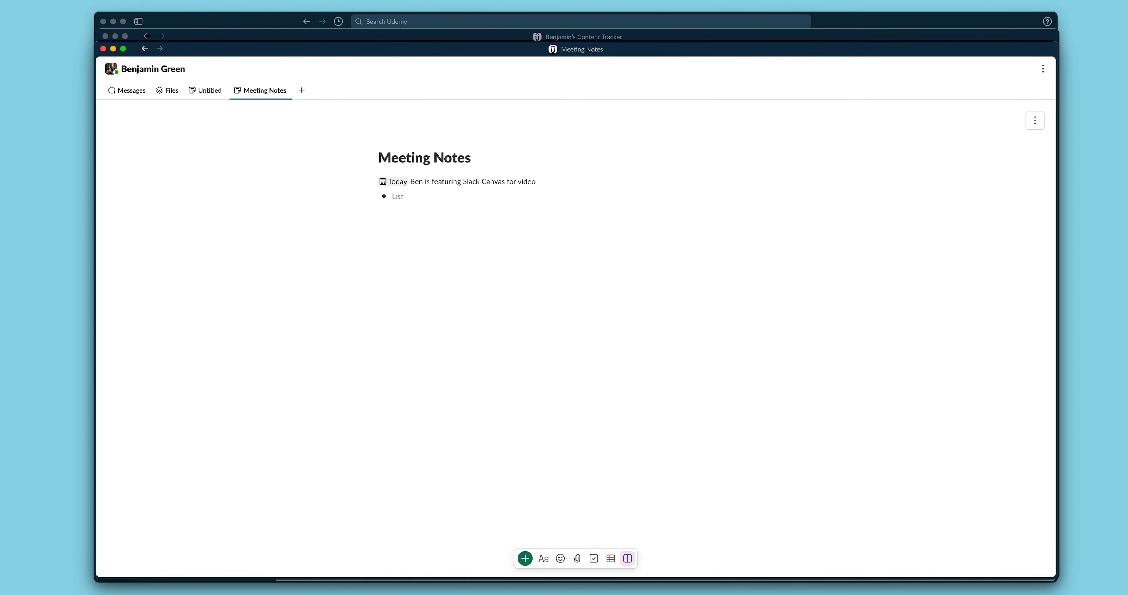
text(Film headshot)
key(Return)
text(Film screen)
key(Return)
text(Show templates)
key(Return)
key(Return)
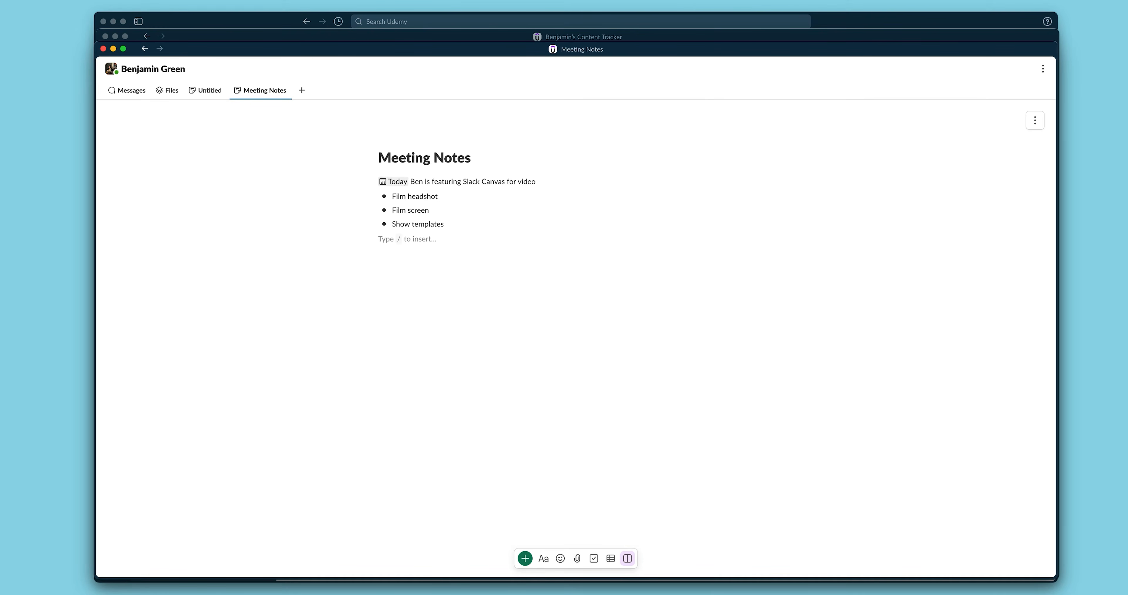
Insert a divider below the bulleted list.
text(/)
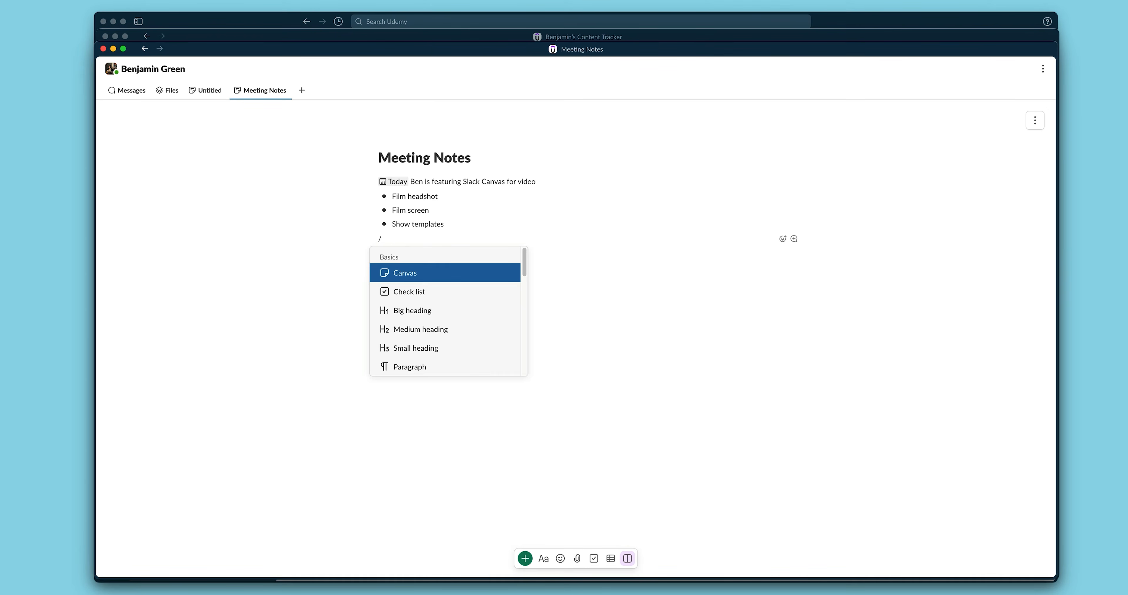
text(div)
key(Return)
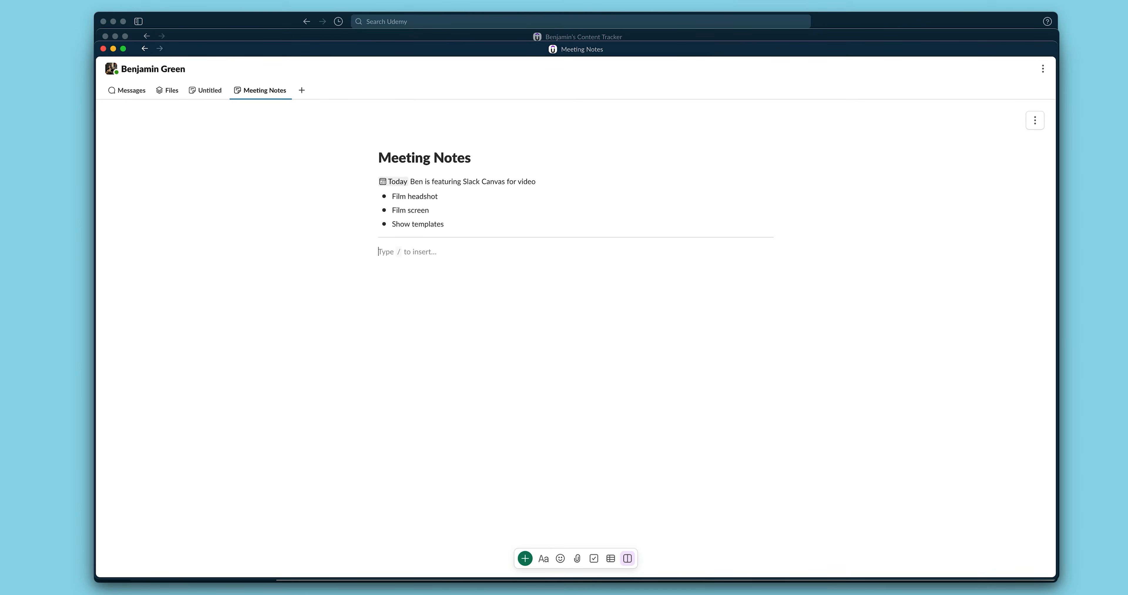
Add a big heading reading "New Element" under the divider.
text(/h1)
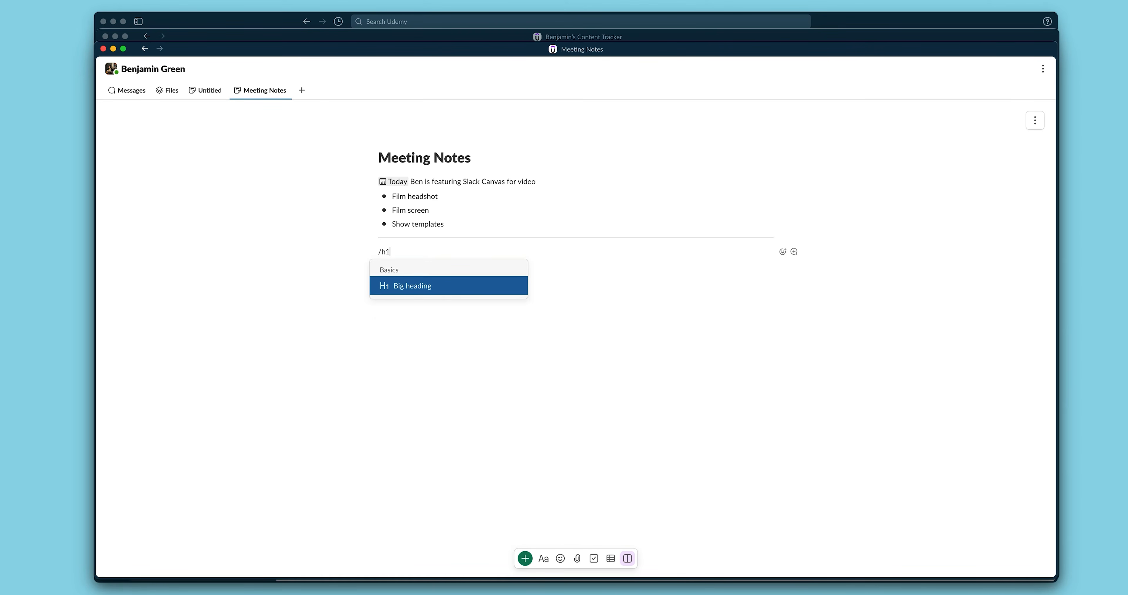
key(Return)
text(New )
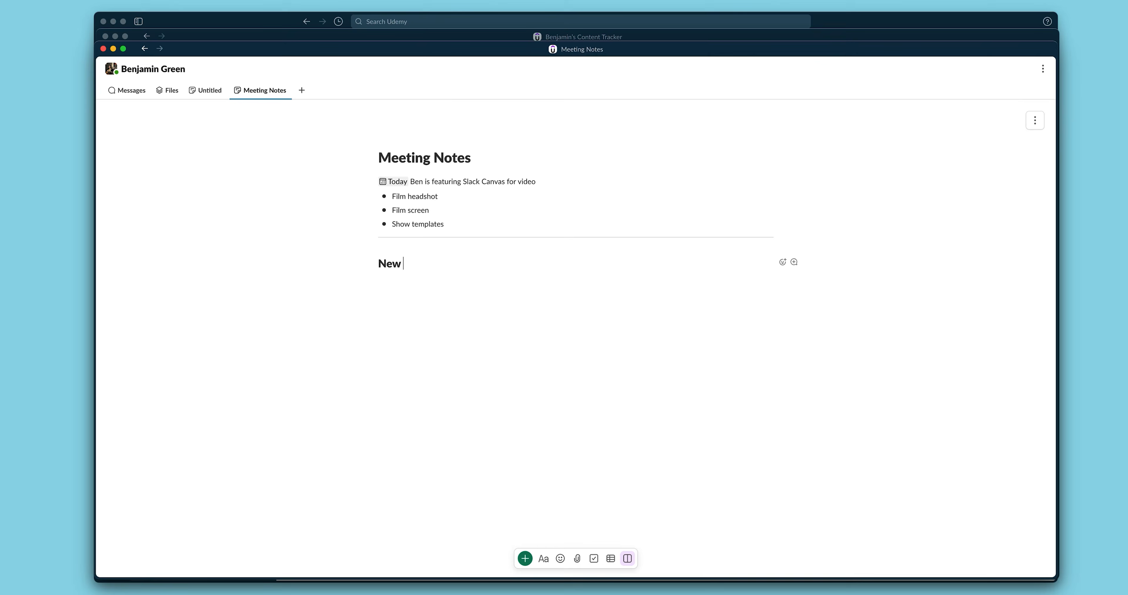
text(Element)
key(Return)
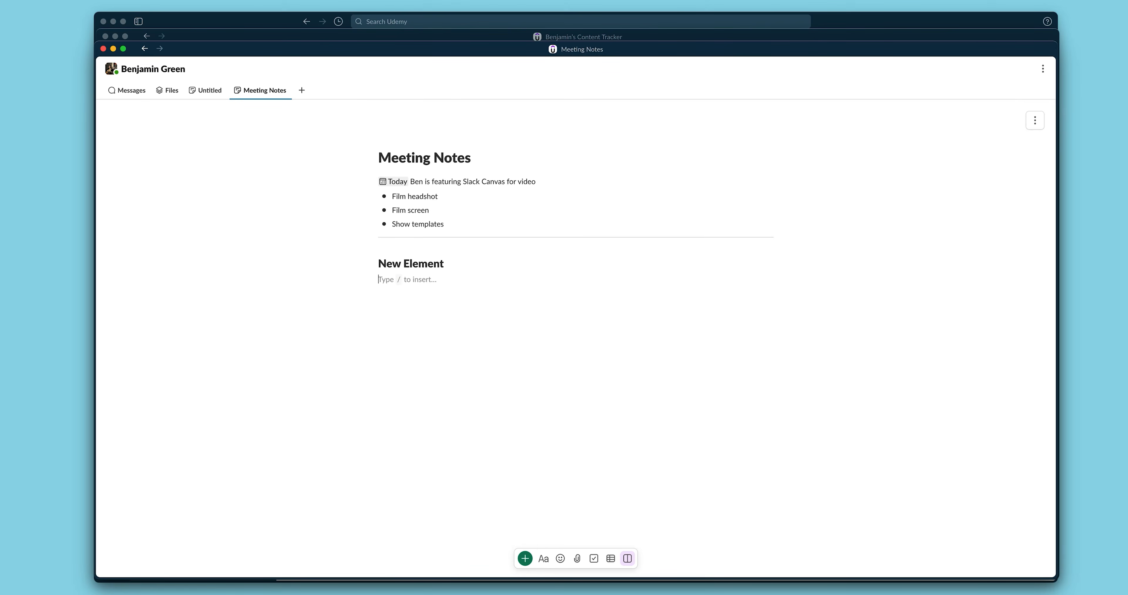
Insert your own user profile card under the heading and change the heading text to "Presented by".
text(/)
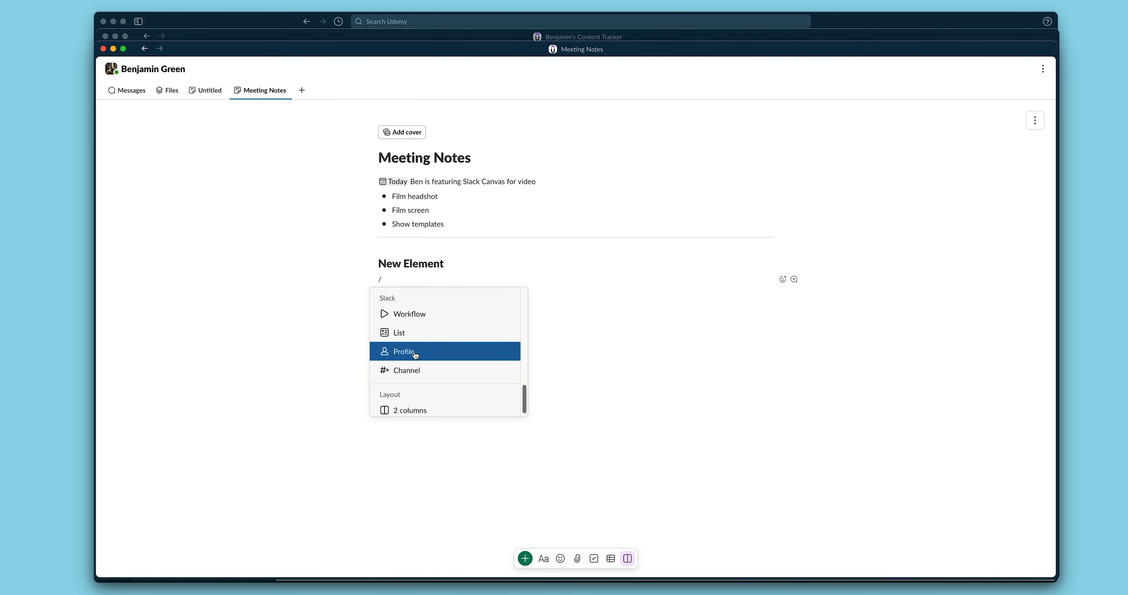
click(414, 353)
text(benjamin green)
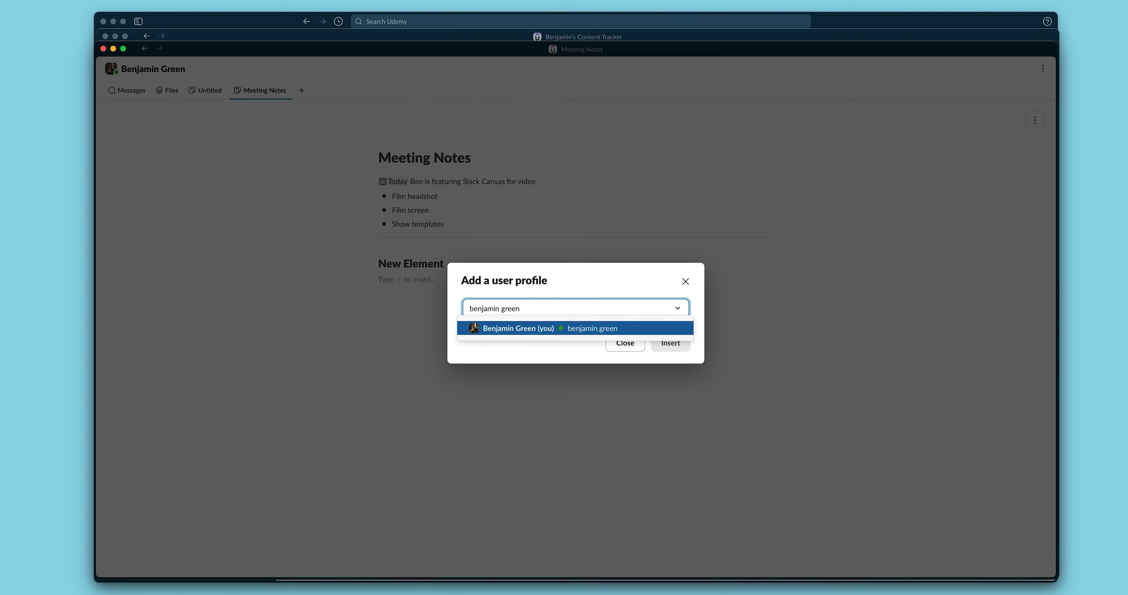
click(509, 329)
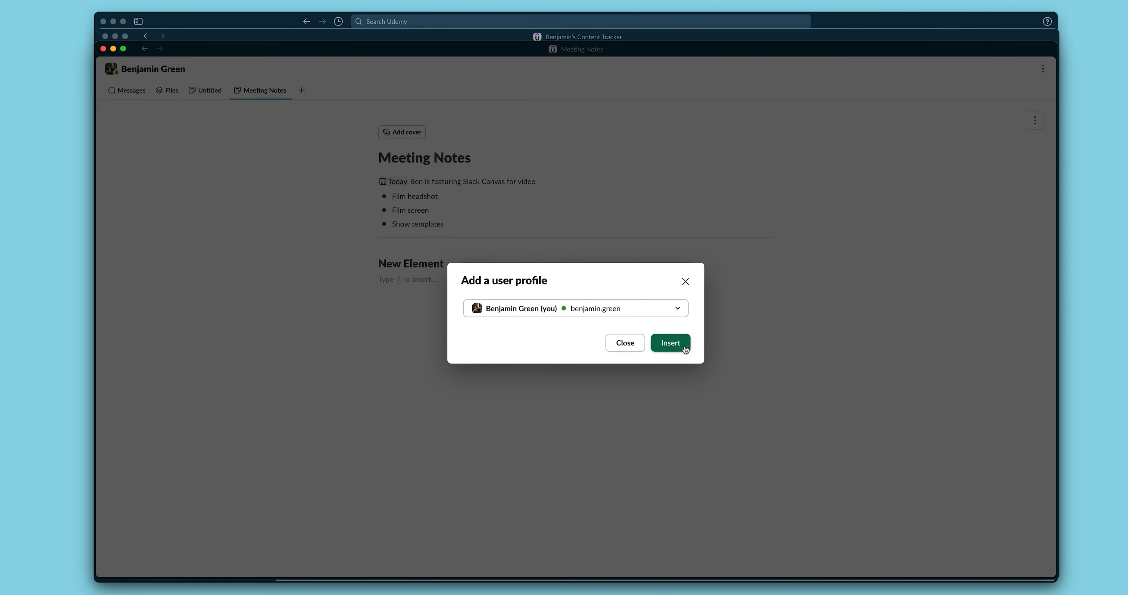
click(675, 344)
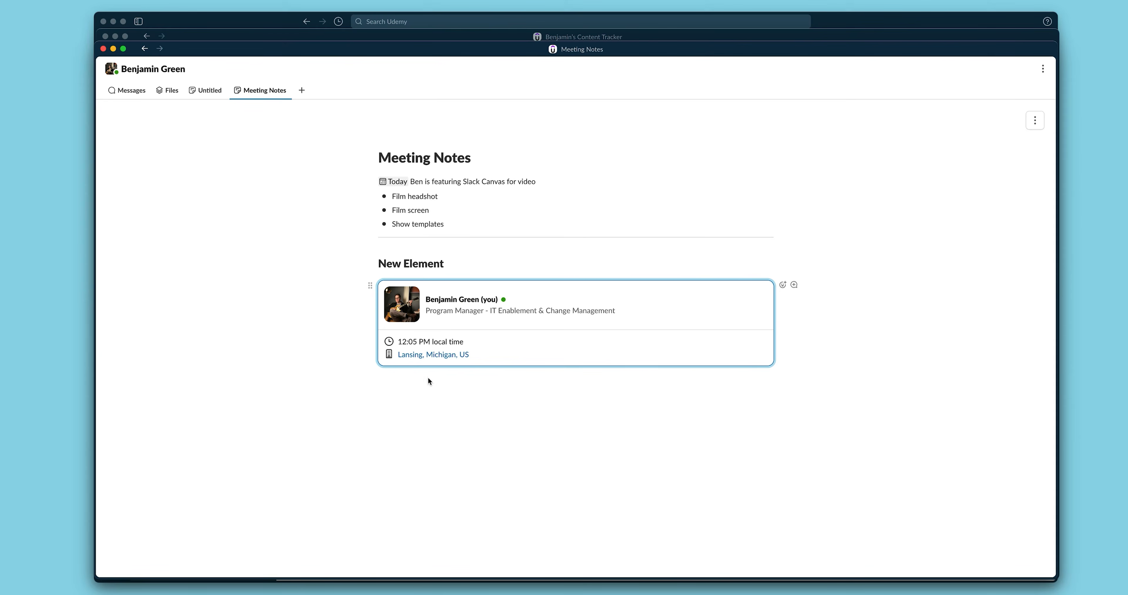
drag(450, 263, 388, 263)
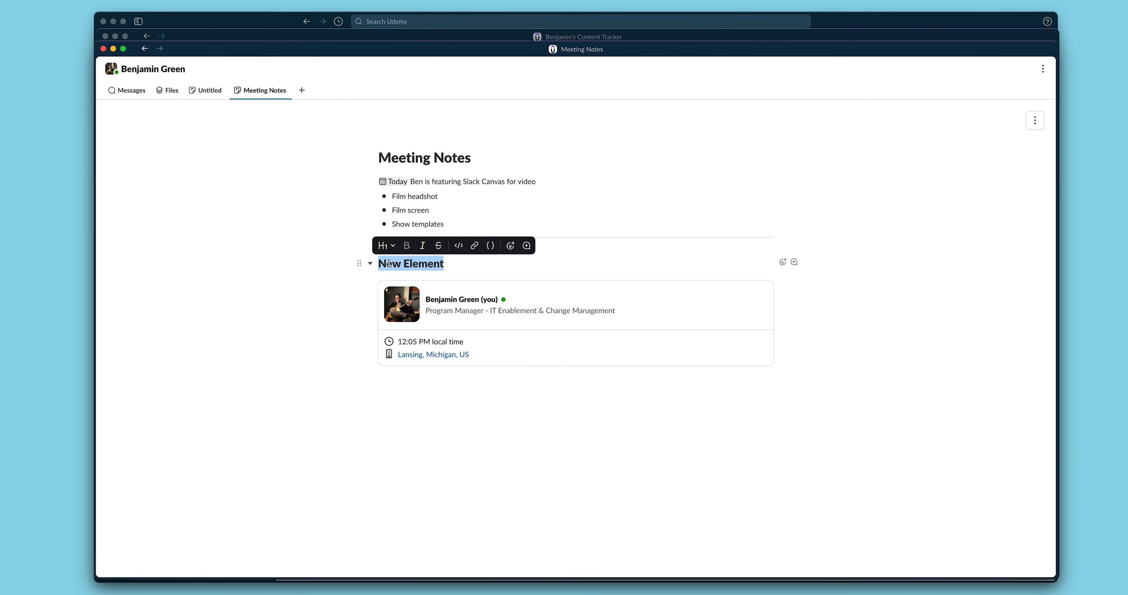
text(Presented by)
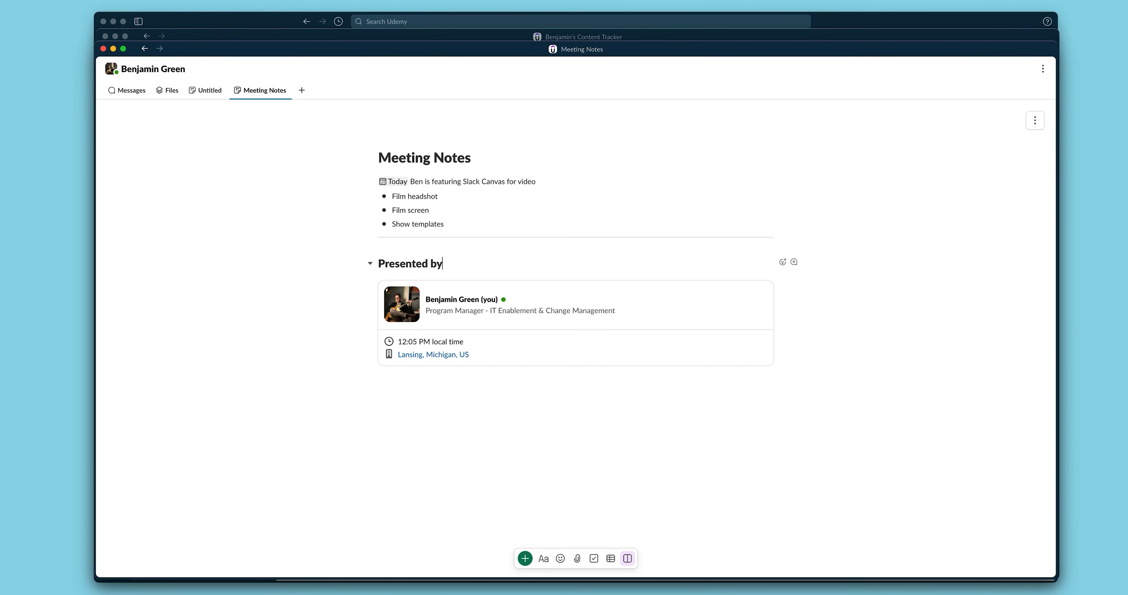
Insert a table below the profile card and add a third column to it.
click(528, 412)
text(/)
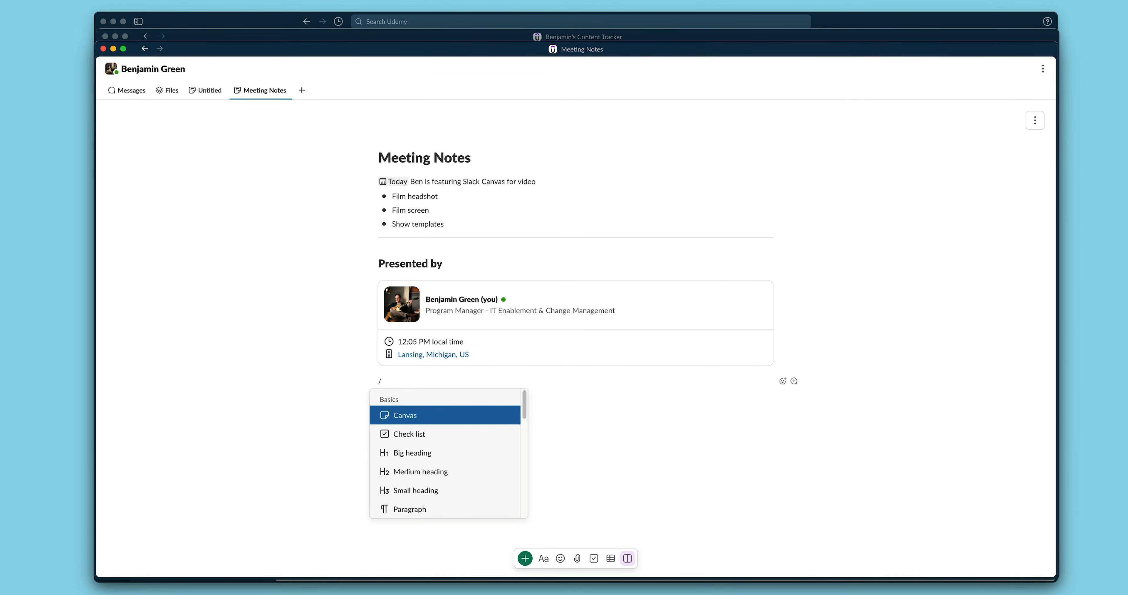
text(tab)
key(Return)
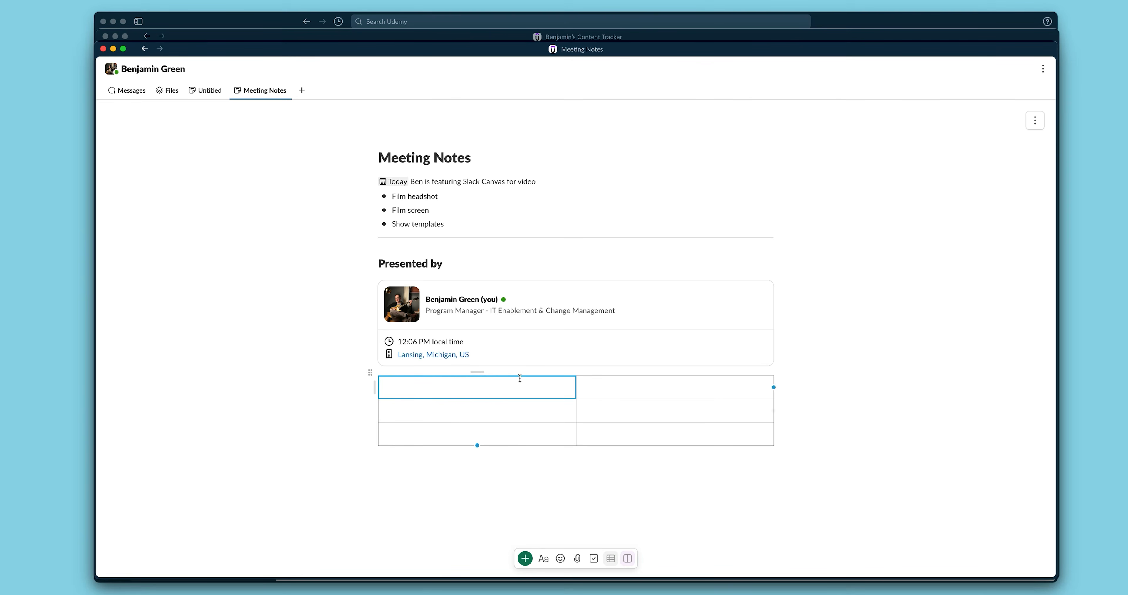
click(774, 387)
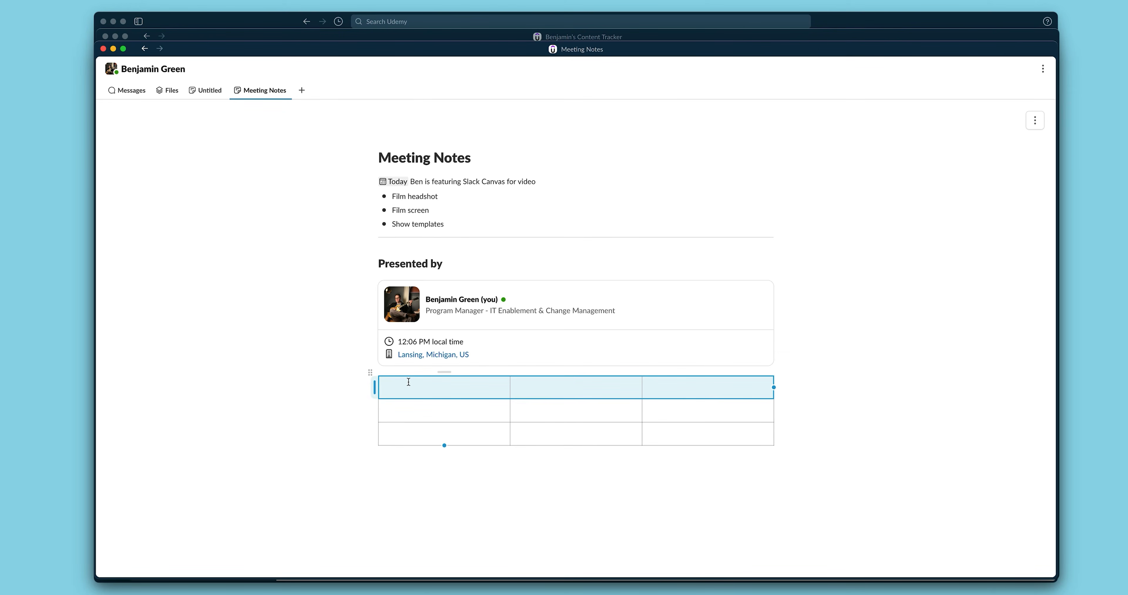
Format the table's first row as a header row.
right_click(409, 383)
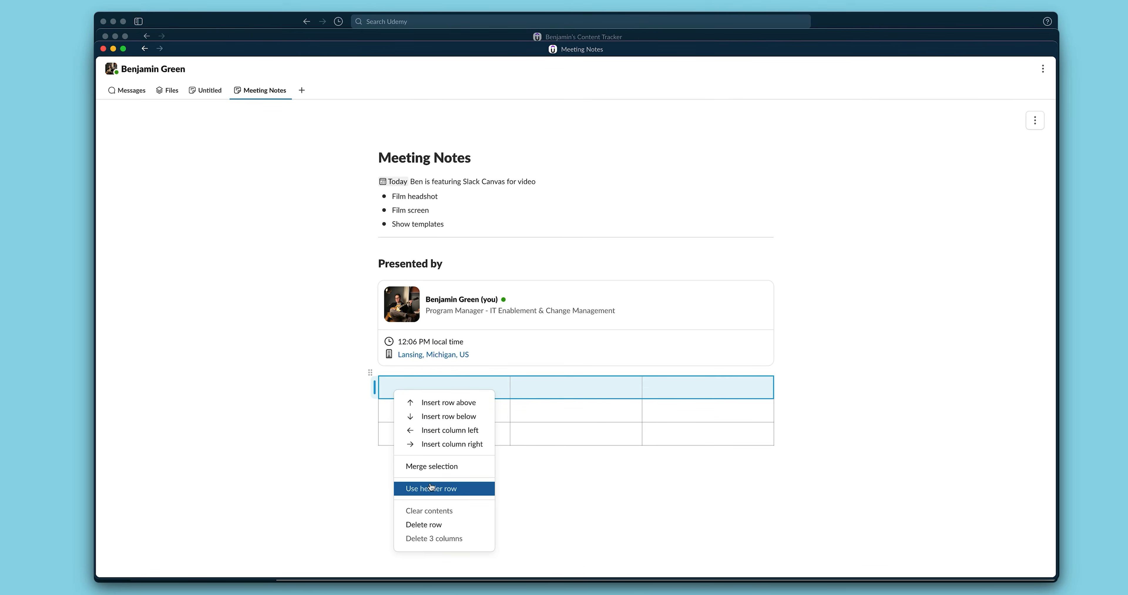
click(439, 486)
click(440, 429)
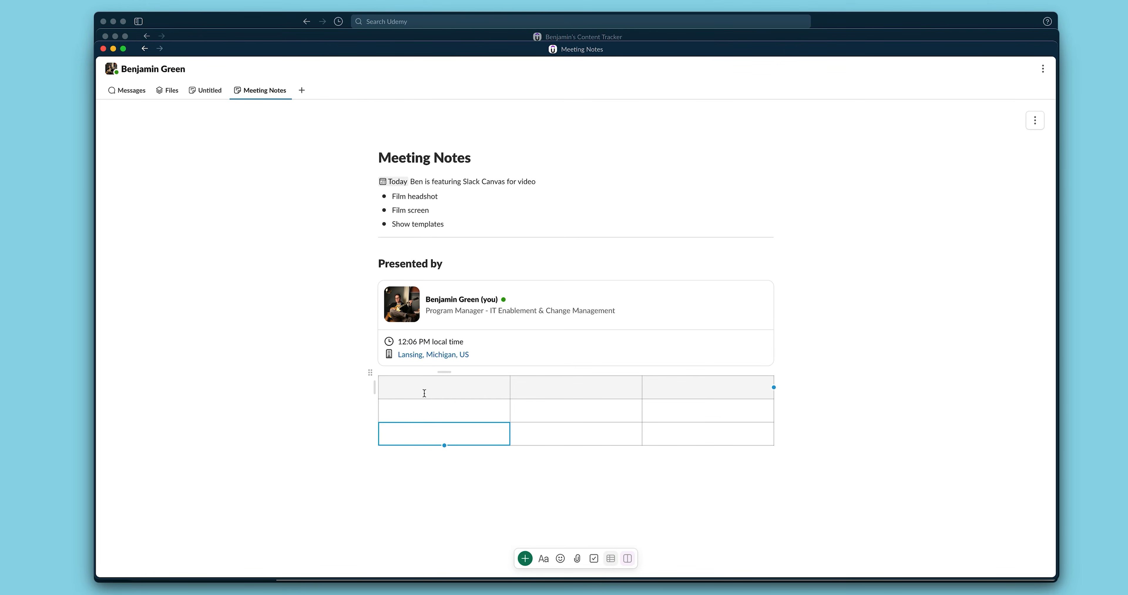
Enter "Item 1" as a medium heading in the first header cell of the table.
click(421, 391)
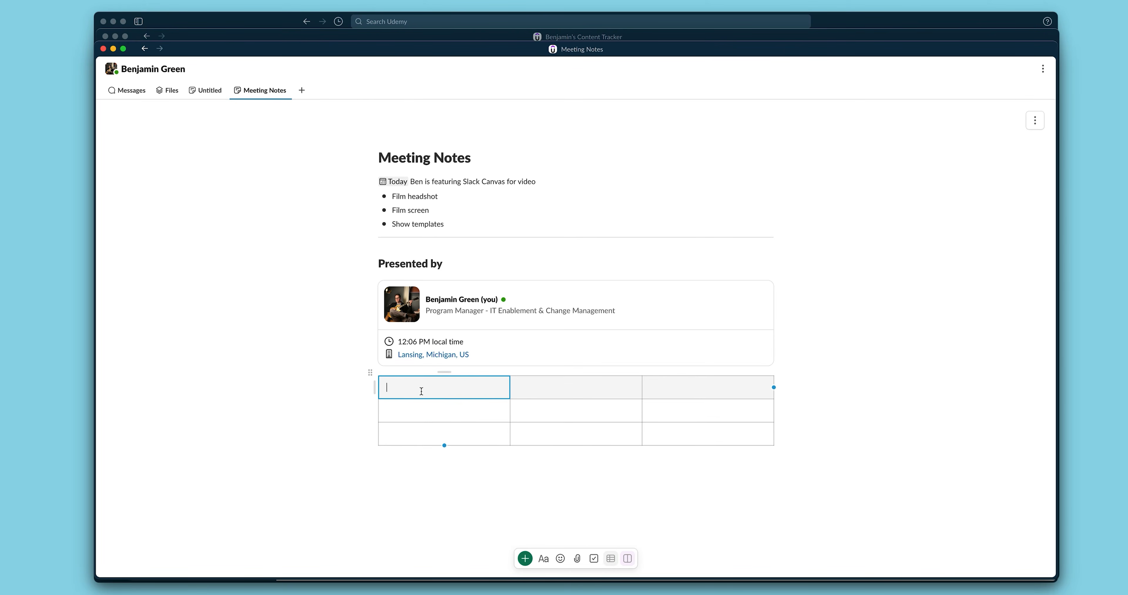
text(/med)
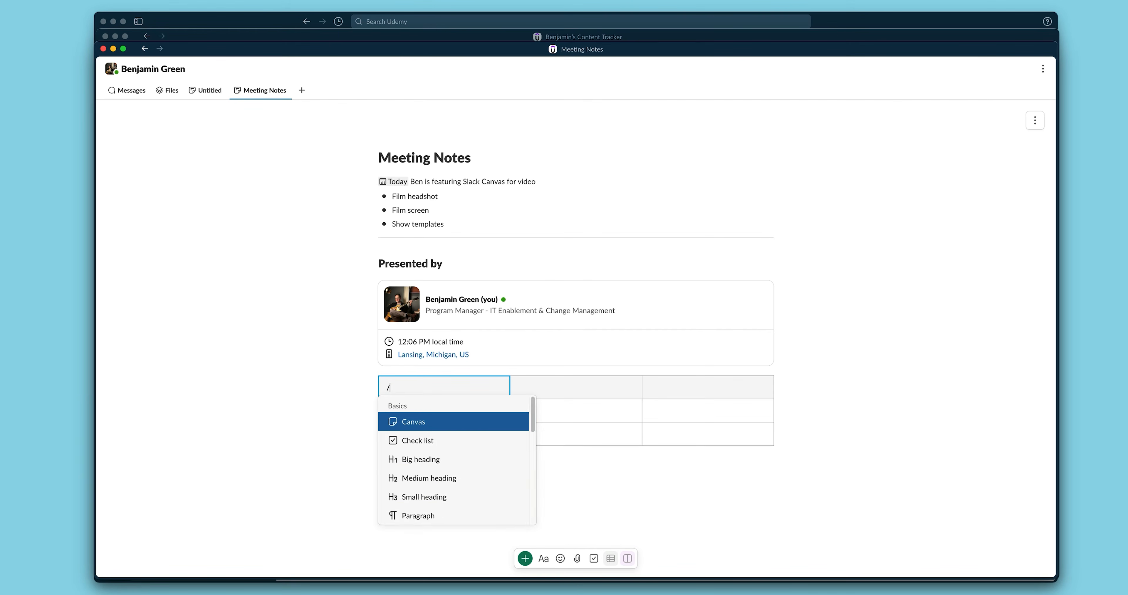
key(Return)
text(Item 1)
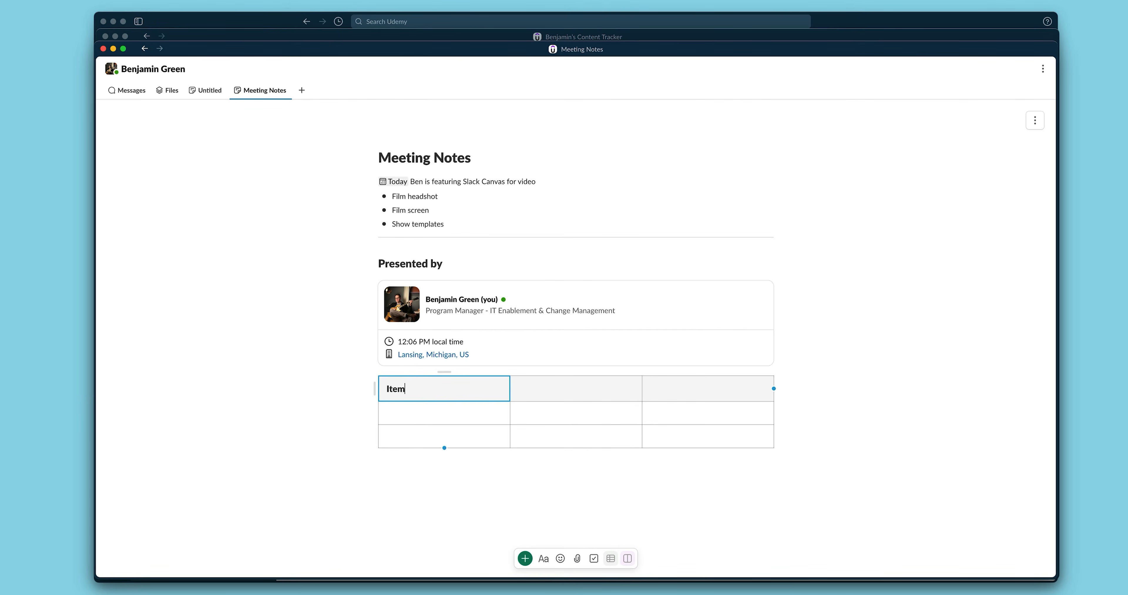
Look through the insert options in the second header cell and label the remaining header cells "Item 2" and "Item 3" as medium headings.
key(Tab)
text(/h)
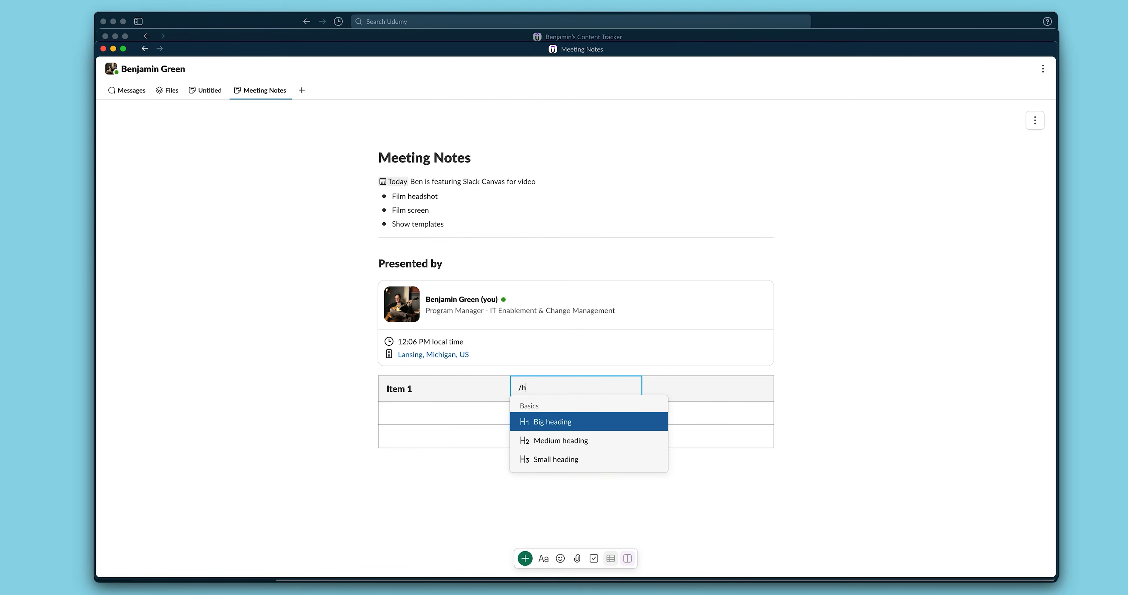
text(2)
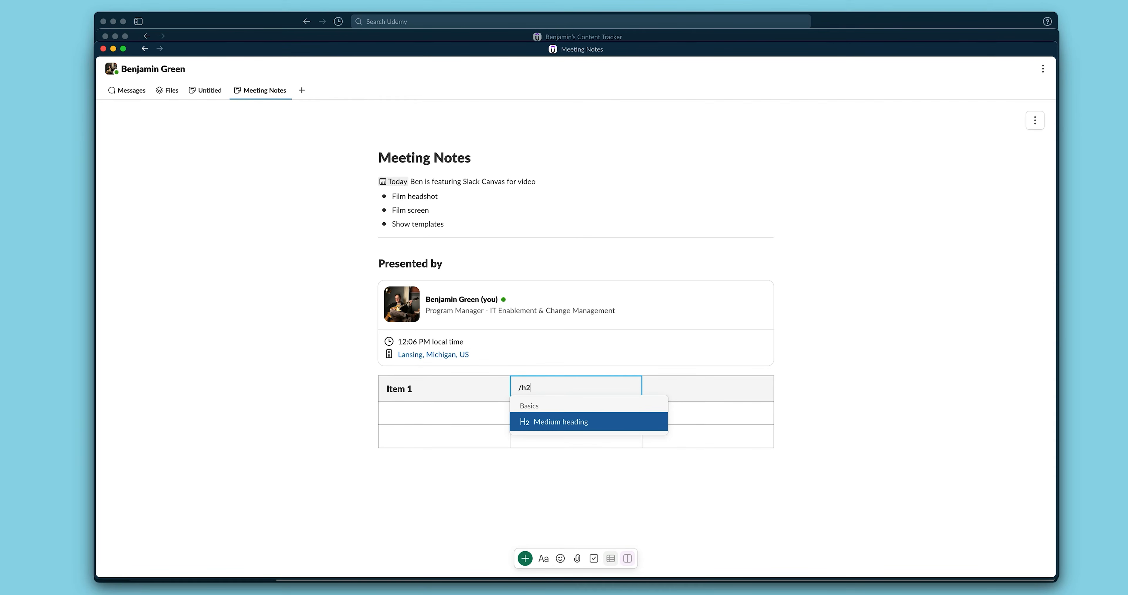
key(BackSpace)
key(BackSpace)
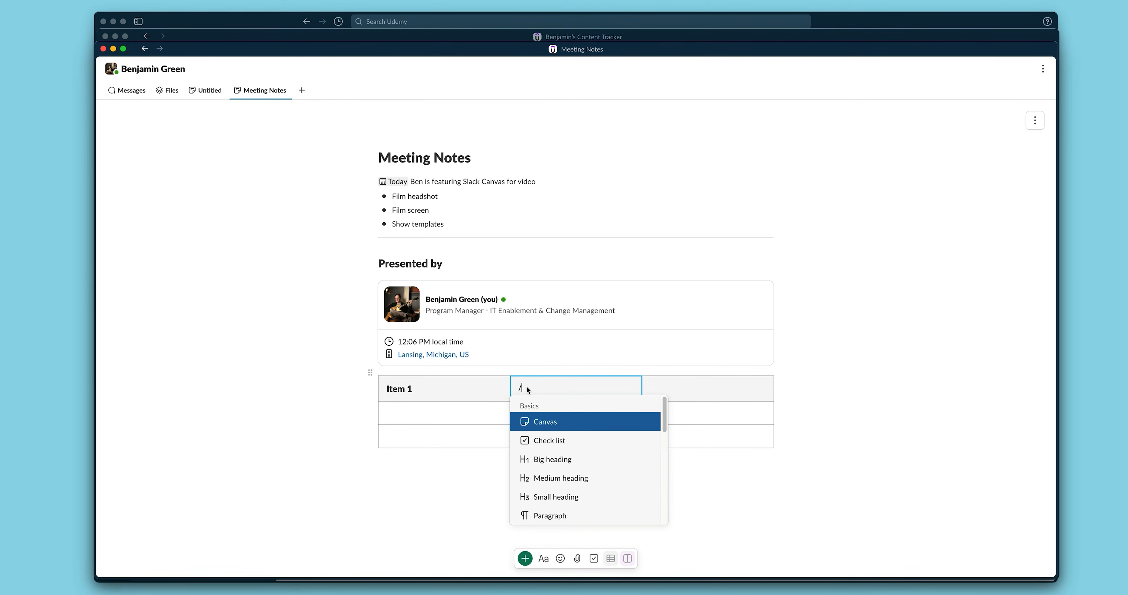
scroll(569, 459, down, 3)
scroll(568, 459, down, 3)
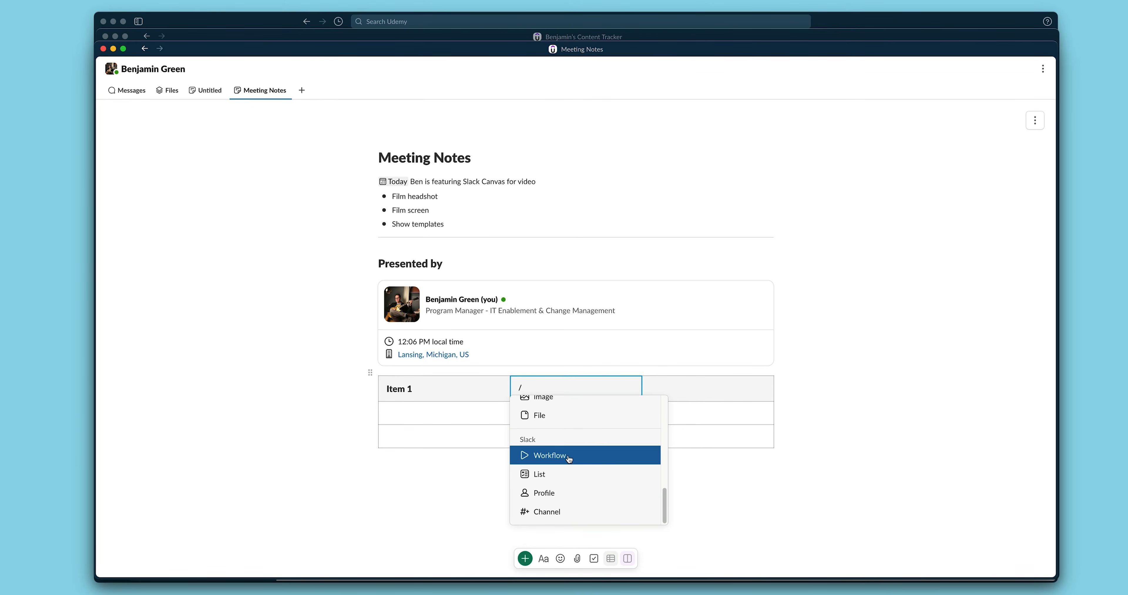
scroll(569, 459, up, 5)
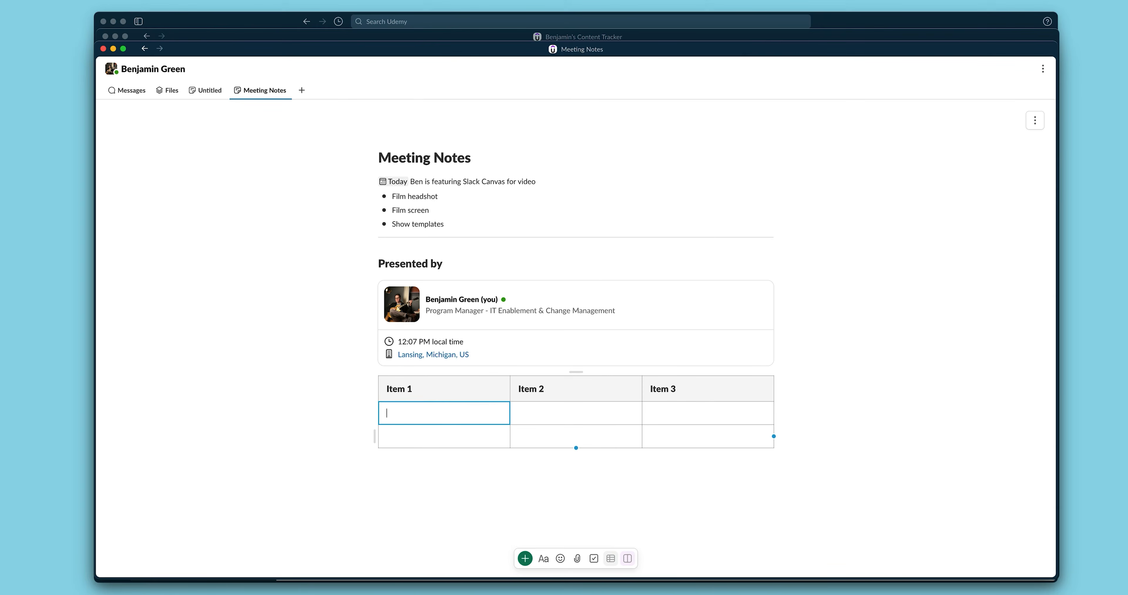
Add the checklist items "To do" under Item 1 and "To also do" under Item 2.
text(/)
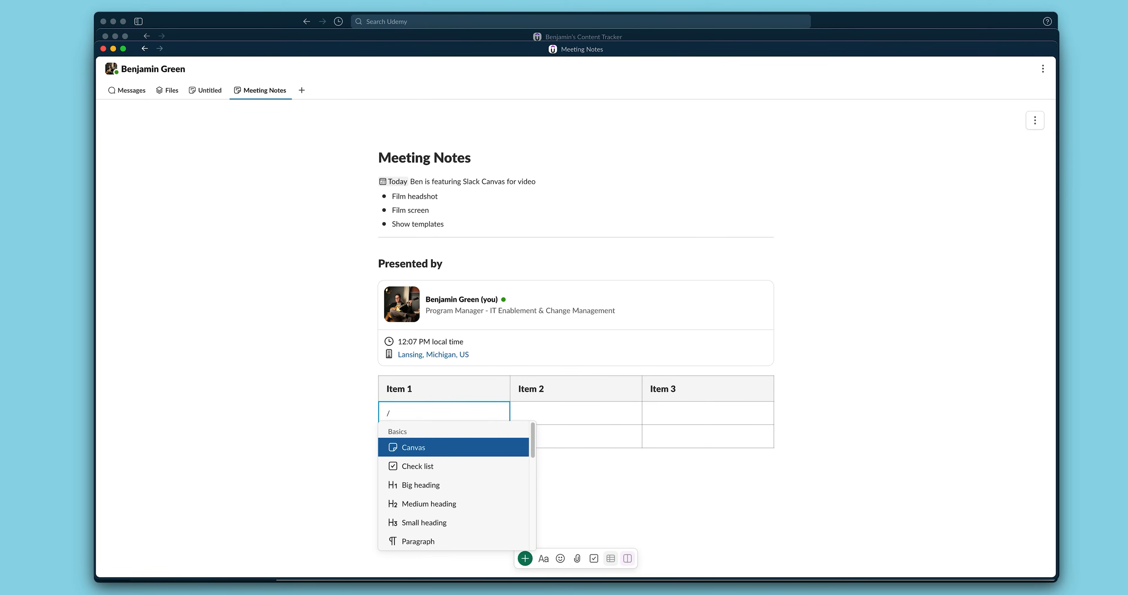
click(420, 463)
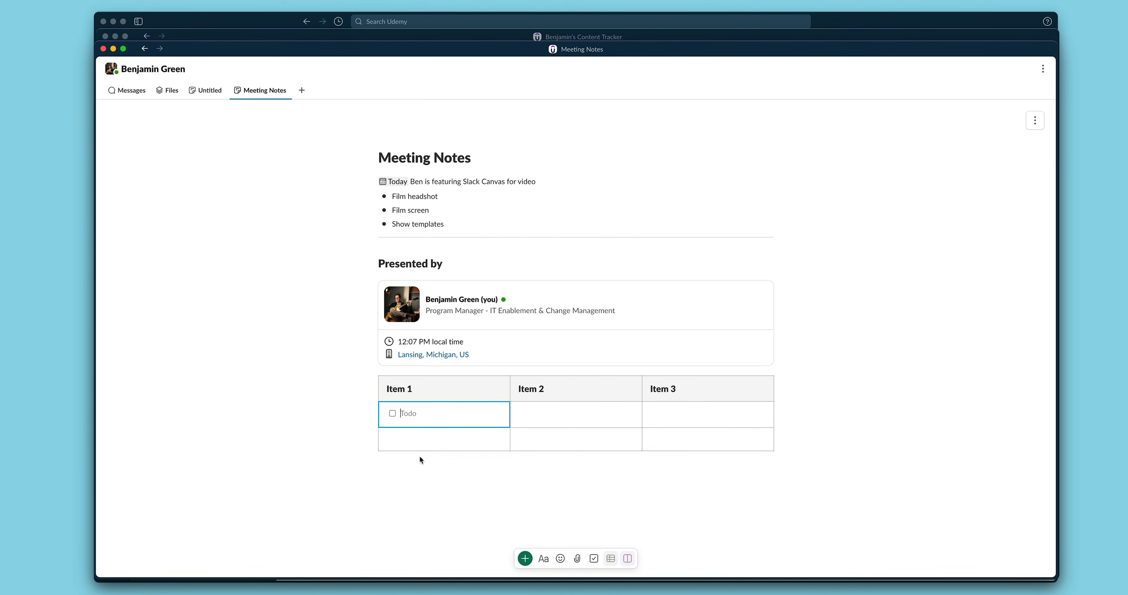
text(To do)
key(Tab)
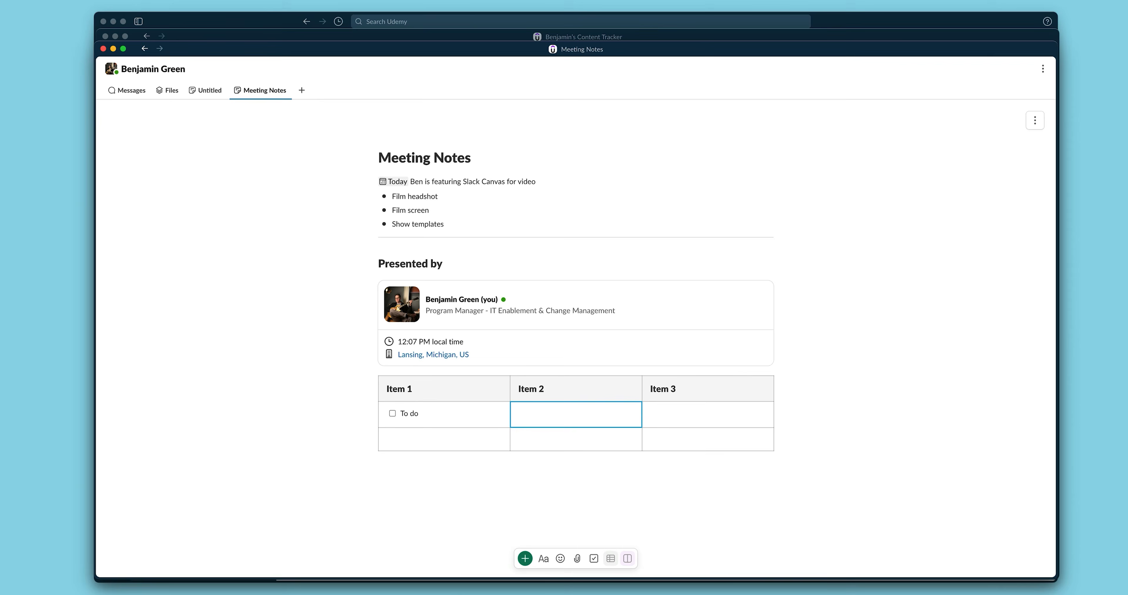
text(/)
key(Down)
key(Return)
text(To also do)
key(Tab)
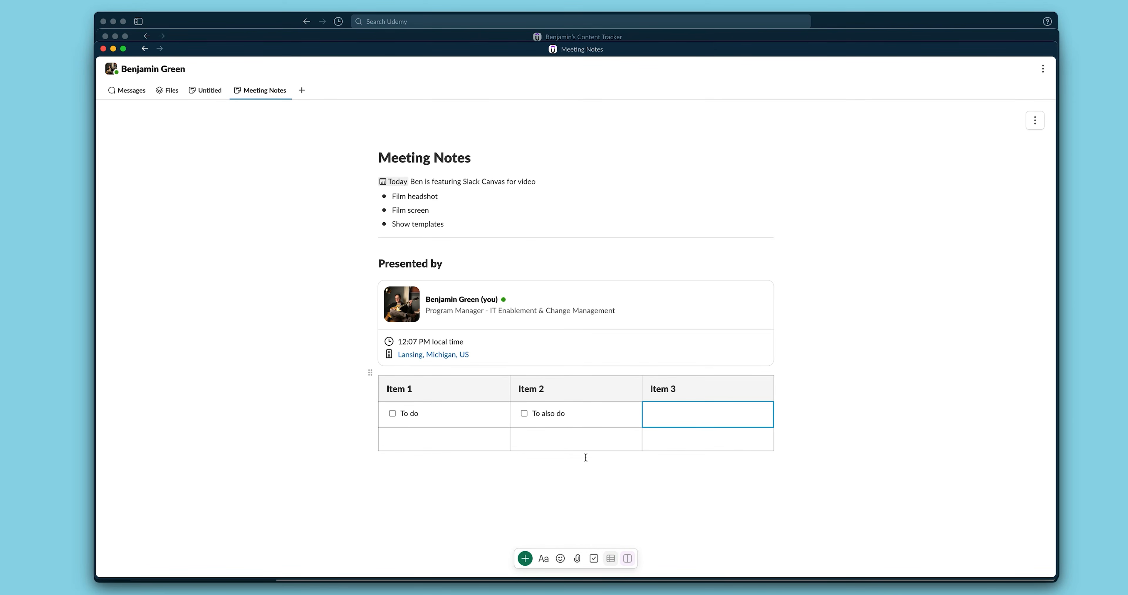
Add the checklist item "And then this thing" under Item 3 and toggle the checkbox of the "To do" item.
text([] And then this thing)
key(Tab)
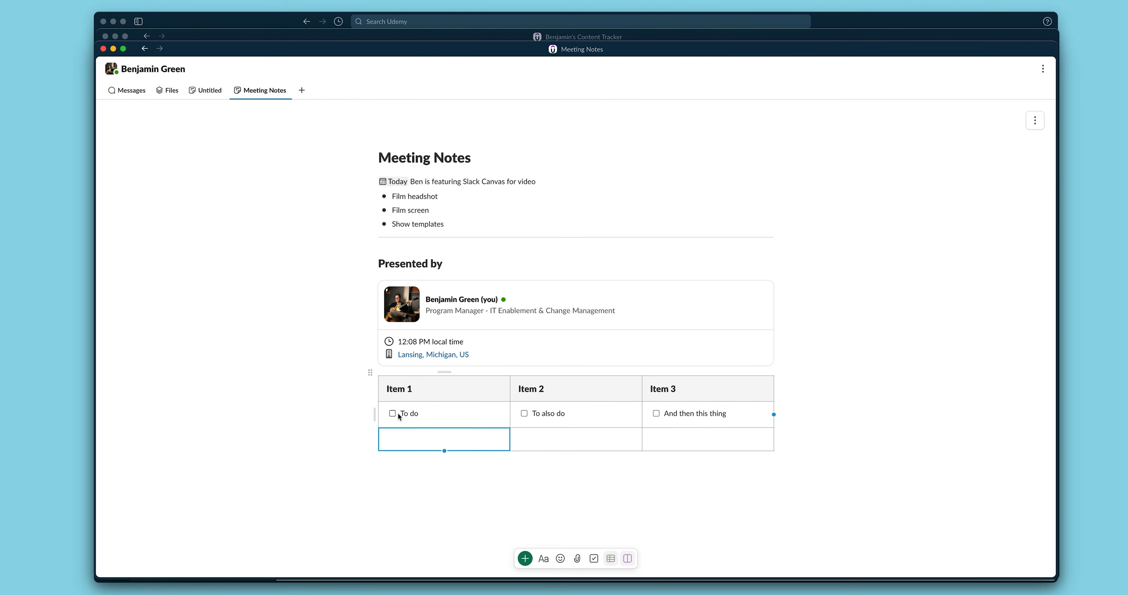
click(393, 413)
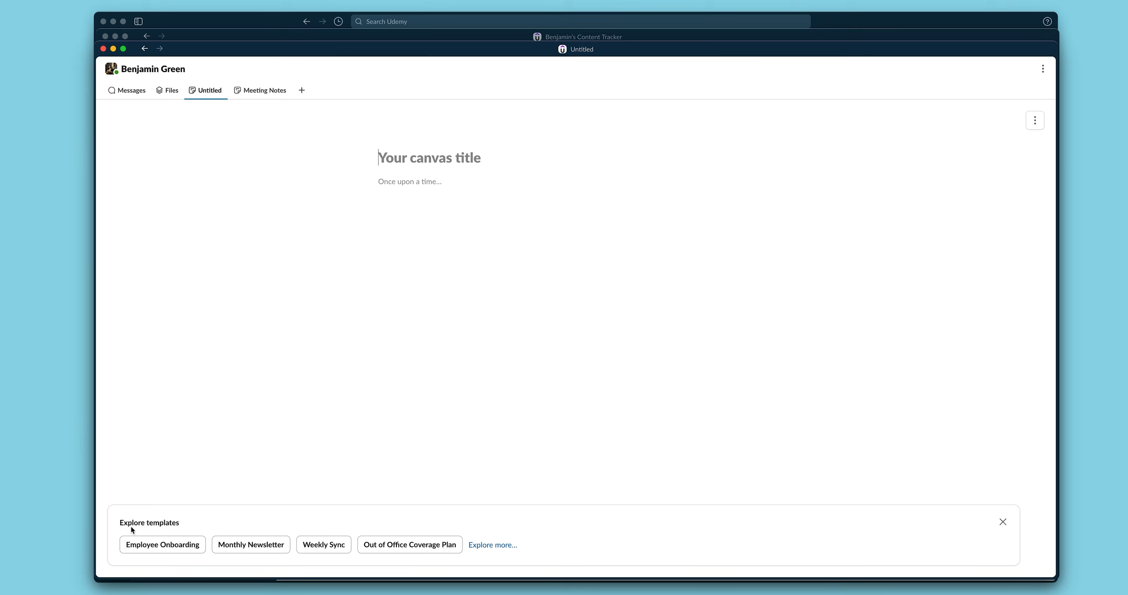
Browse the full canvas template gallery, preview the Weekly 1:1 template created by Slack, and apply it to the untitled canvas.
click(491, 546)
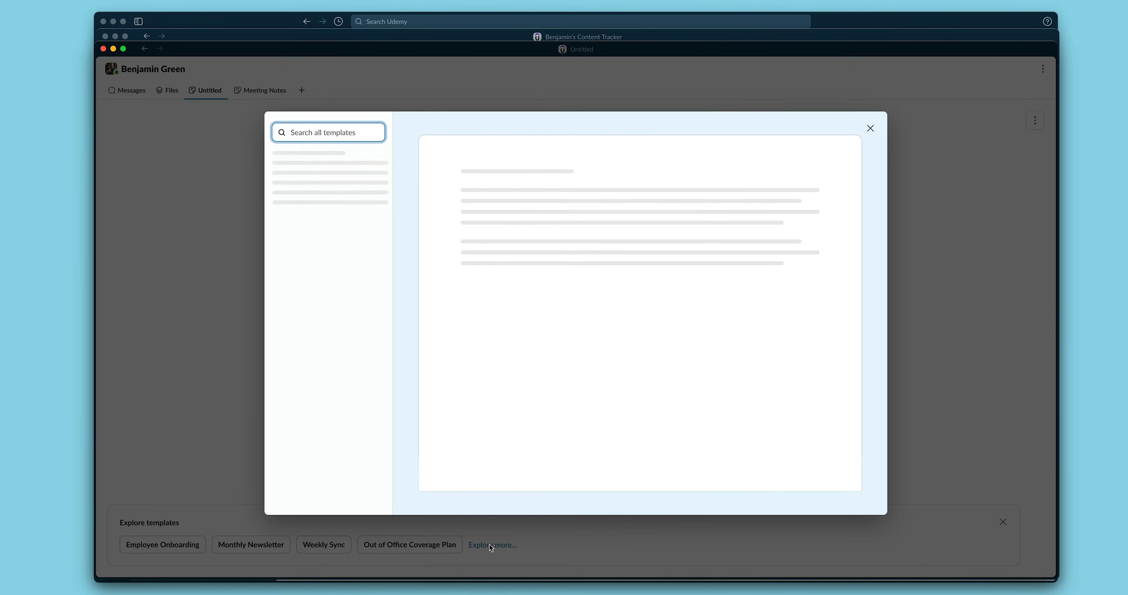
scroll(330, 274, down, 3)
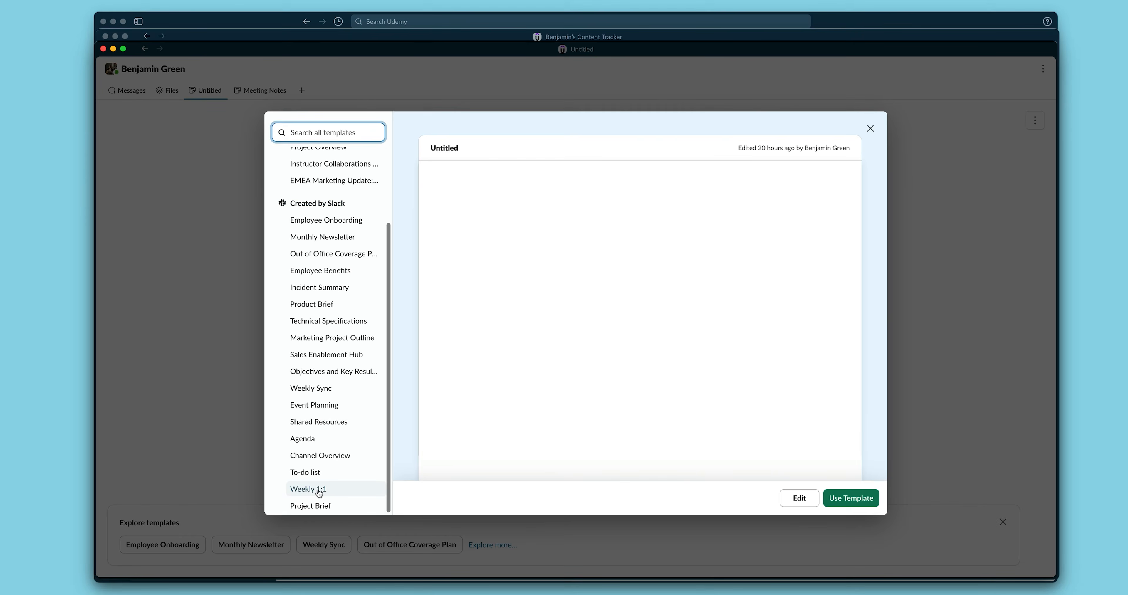
click(302, 490)
scroll(812, 317, down, 2)
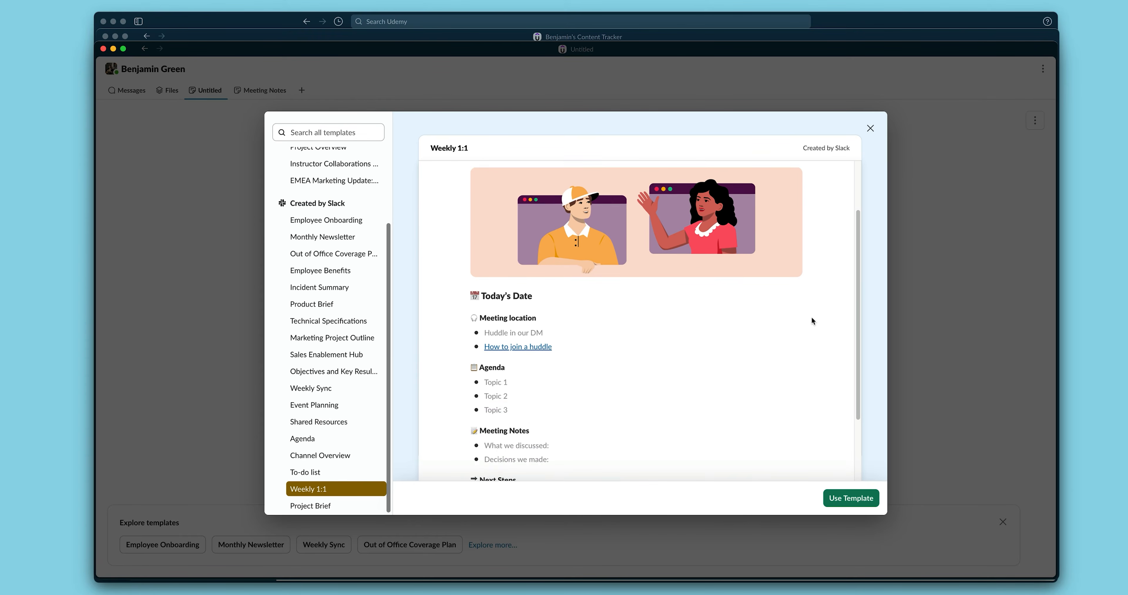
scroll(813, 316, up, 2)
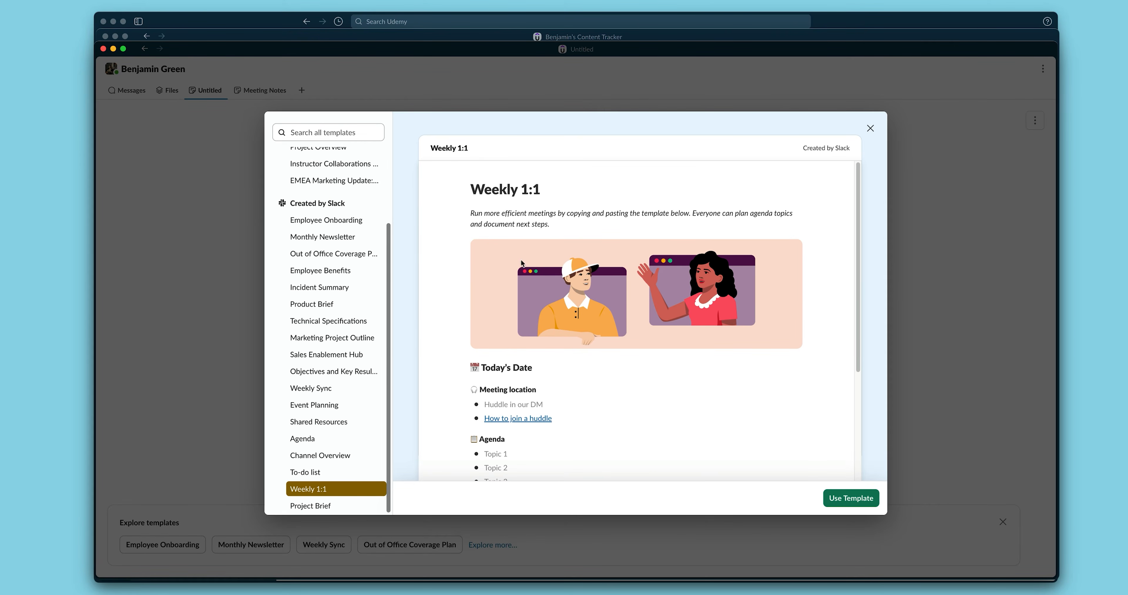
drag(471, 214, 544, 228)
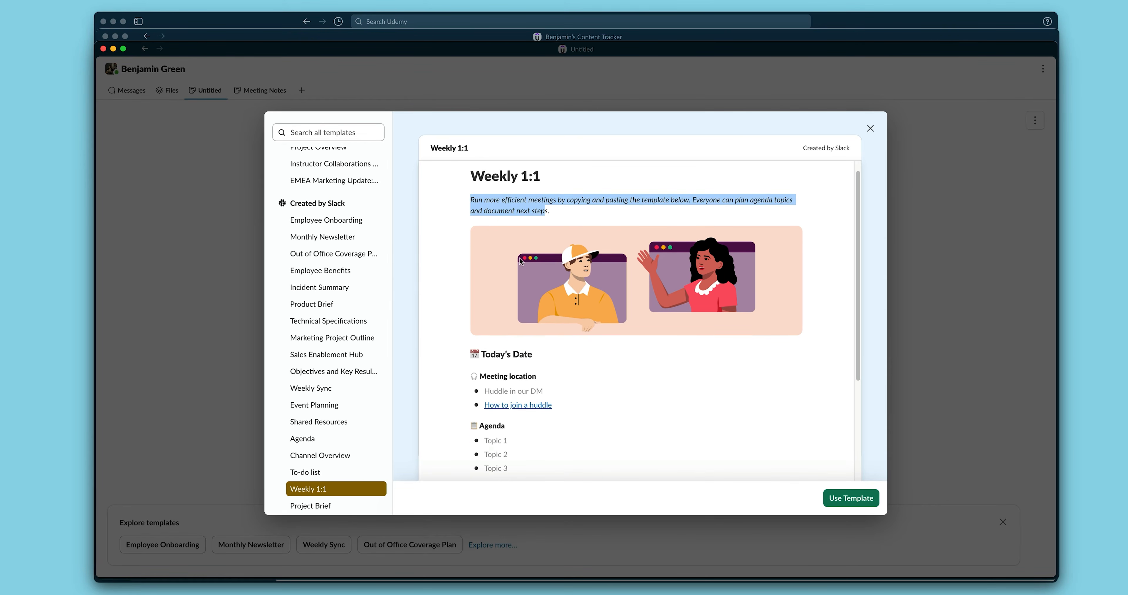
scroll(484, 207, down, 5)
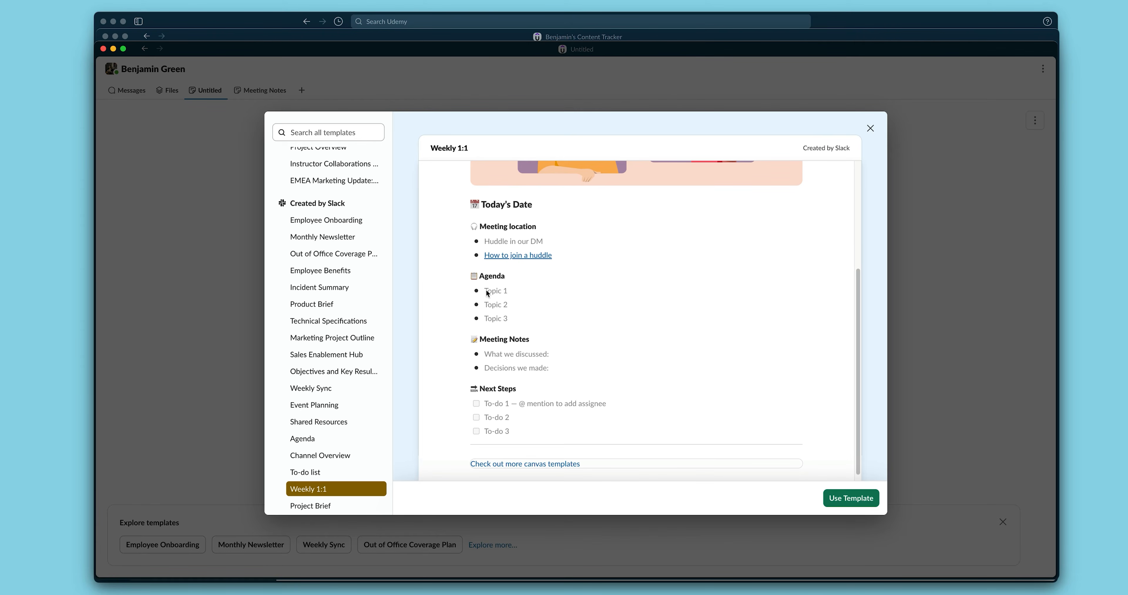
scroll(511, 389, down, 1)
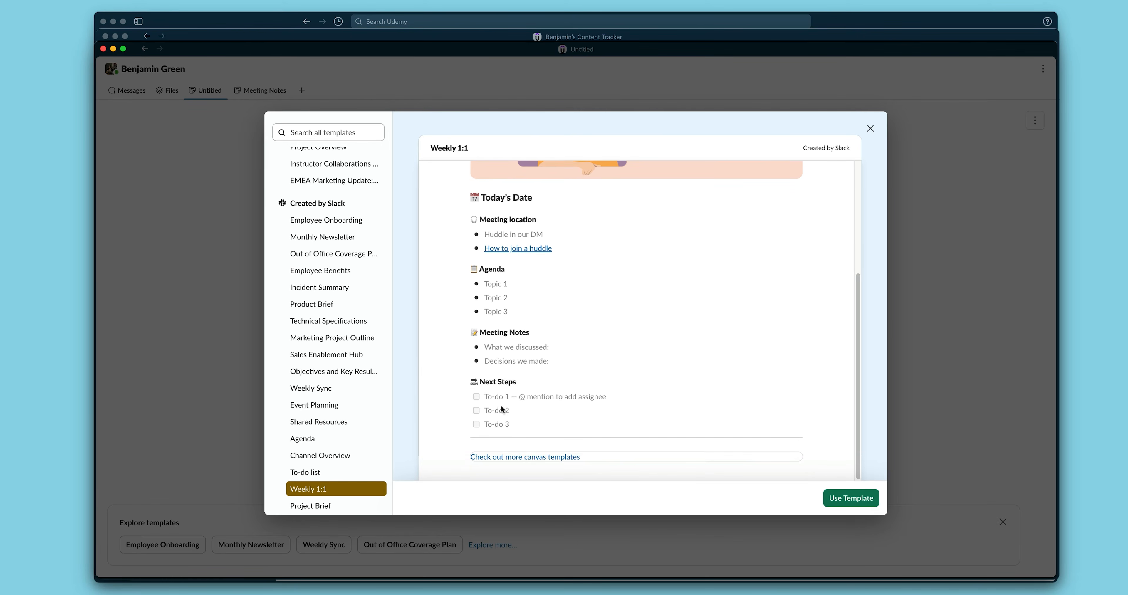
click(864, 500)
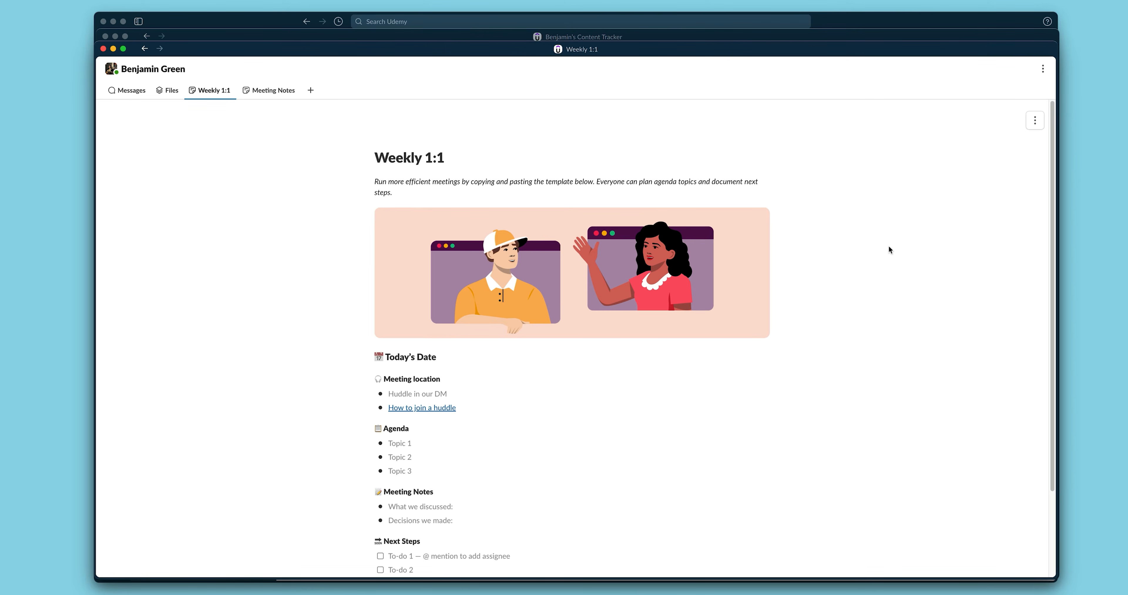
Add a cover image to the Weekly 1:1 canvas, choose the dark blue, green and orange gradient from the library, and reposition it.
click(1035, 121)
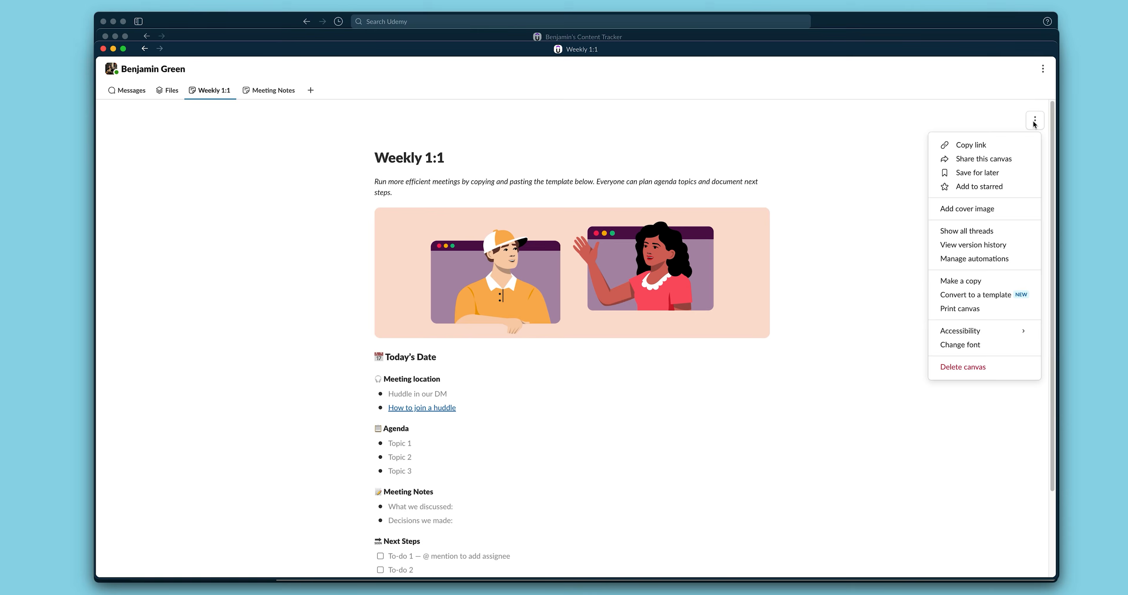
click(966, 208)
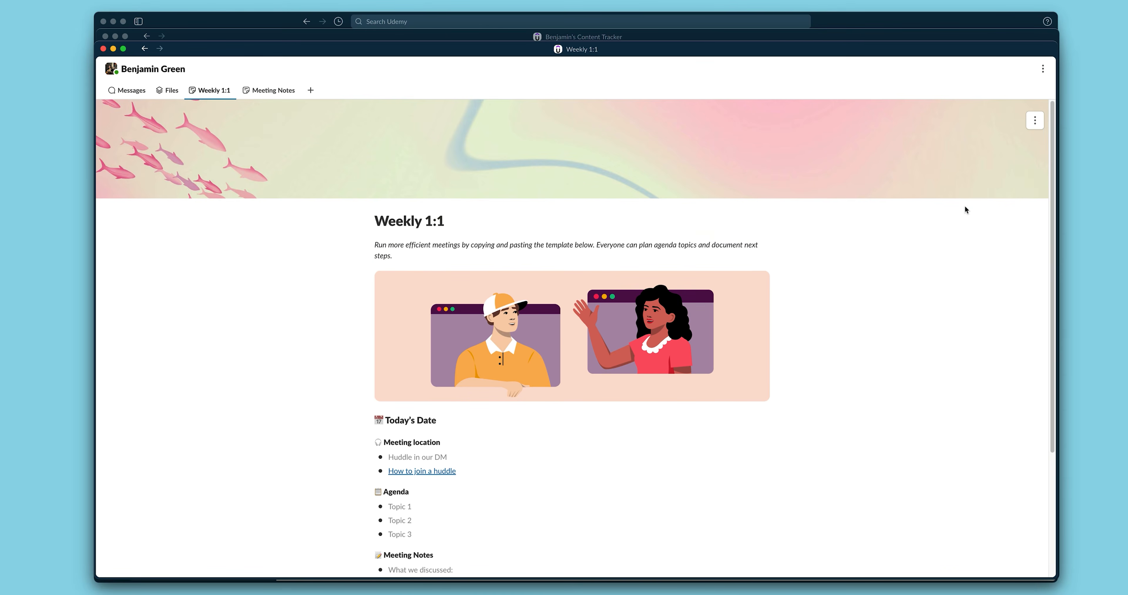
mouse_move(819, 160)
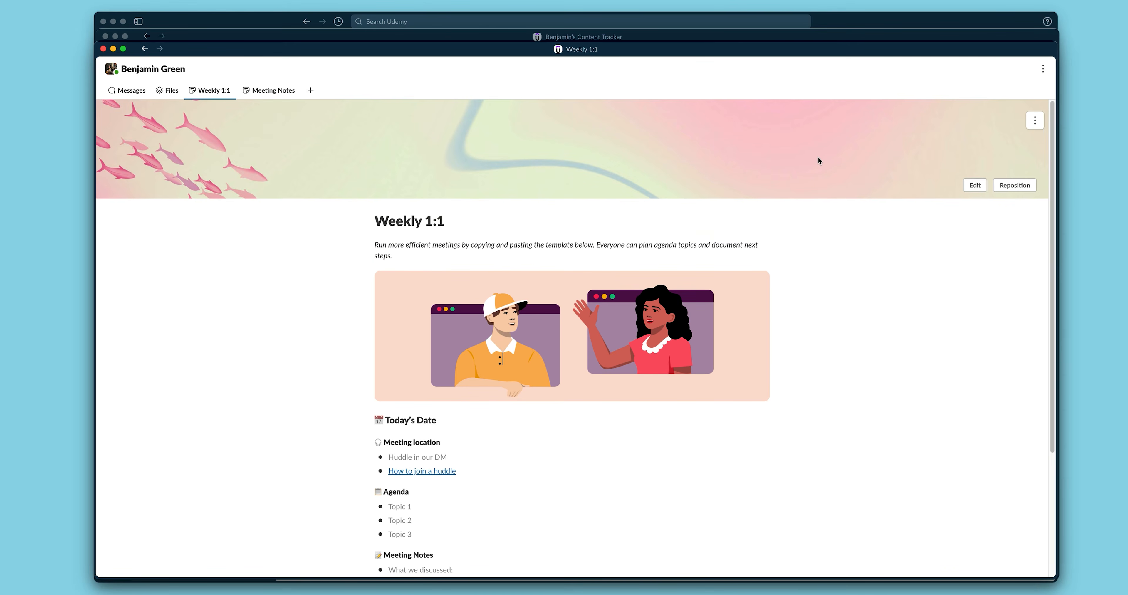
click(975, 185)
scroll(913, 284, down, 2)
scroll(913, 285, down, 5)
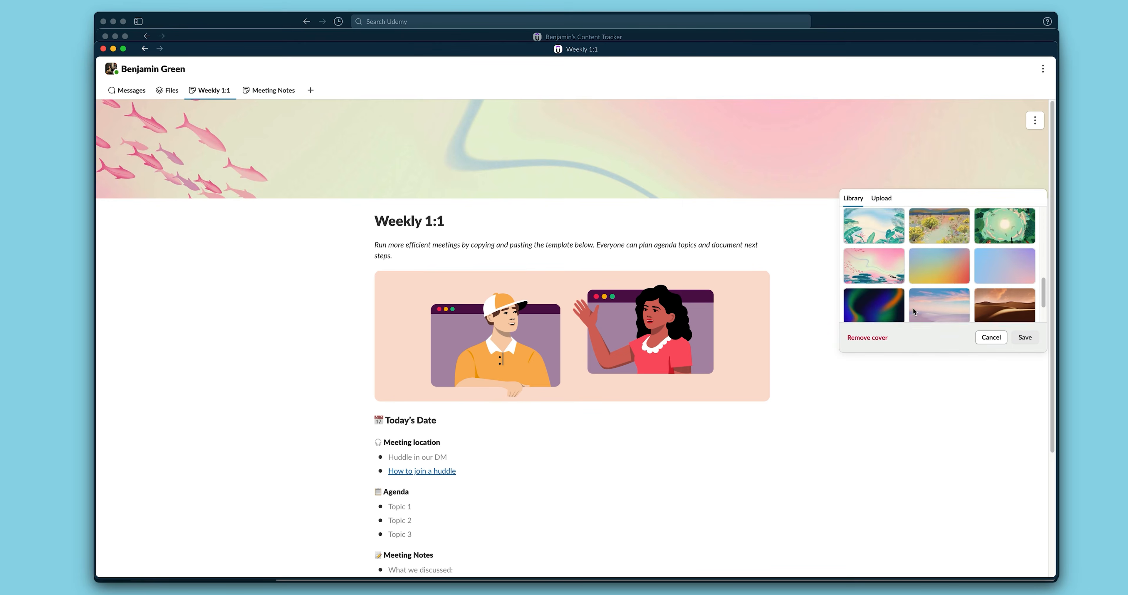
click(940, 302)
click(879, 268)
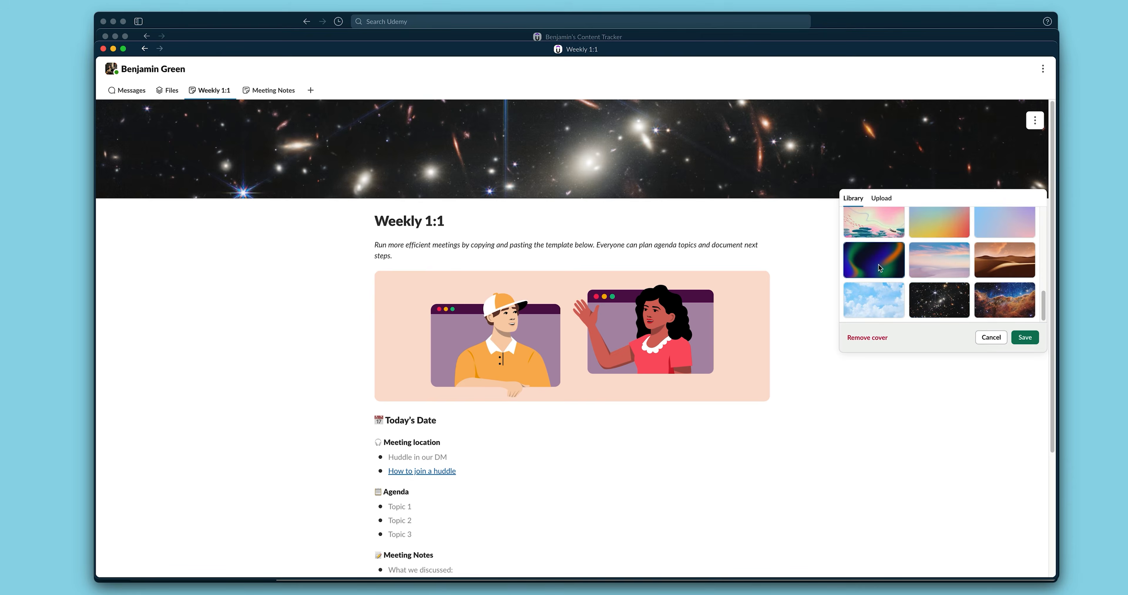
click(1025, 337)
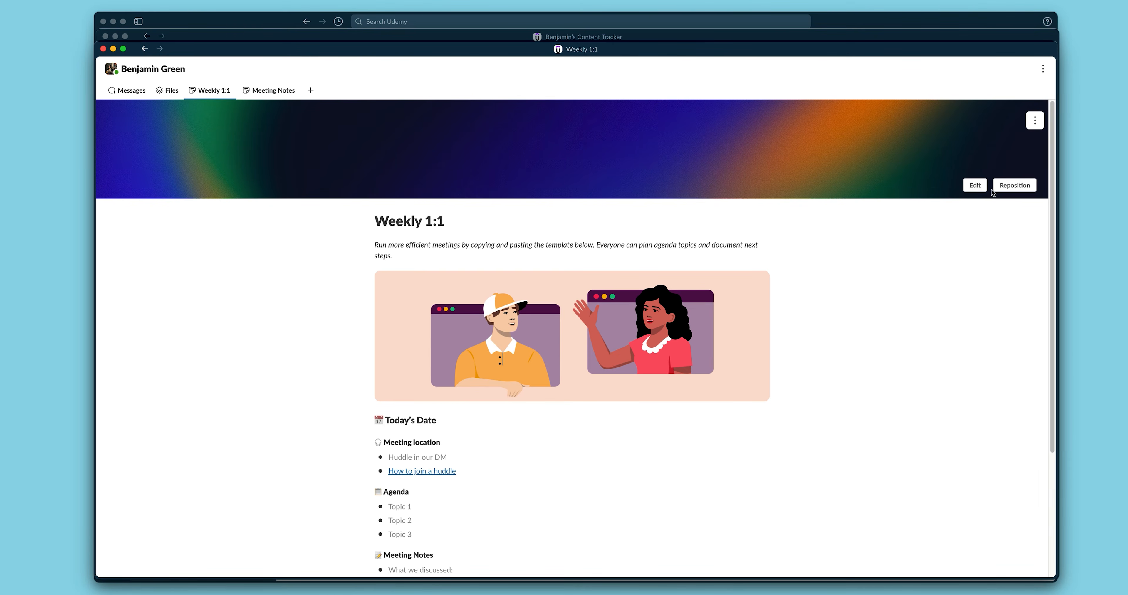
click(1003, 187)
drag(750, 169, 691, 105)
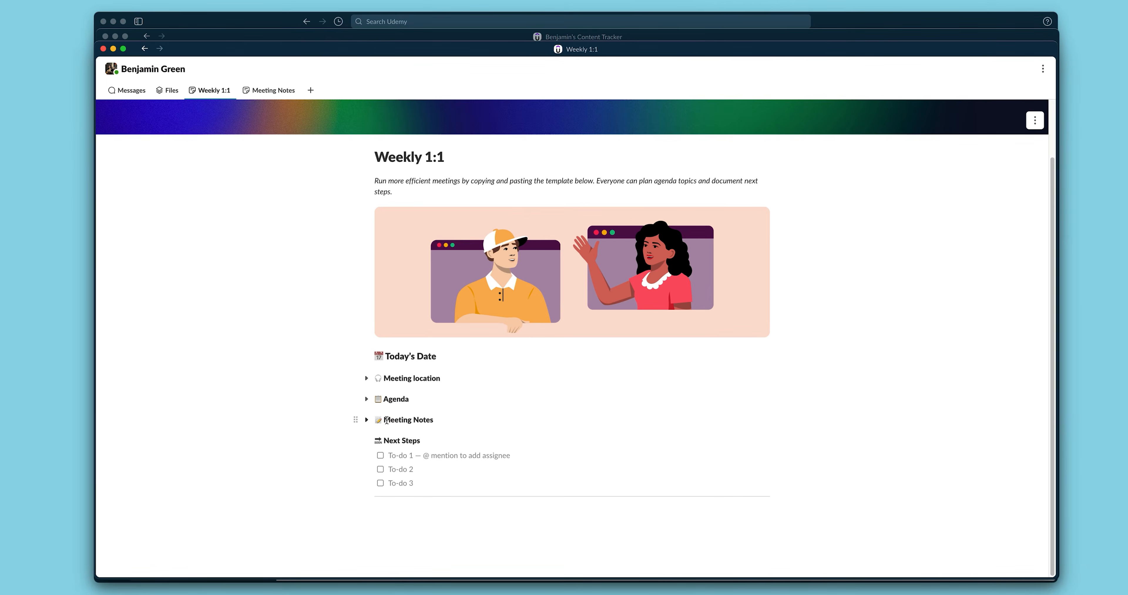
Collapse the Today's Date section and paste a copy of it below the divider, with its heading changed to "Tomorrow's Date".
click(366, 357)
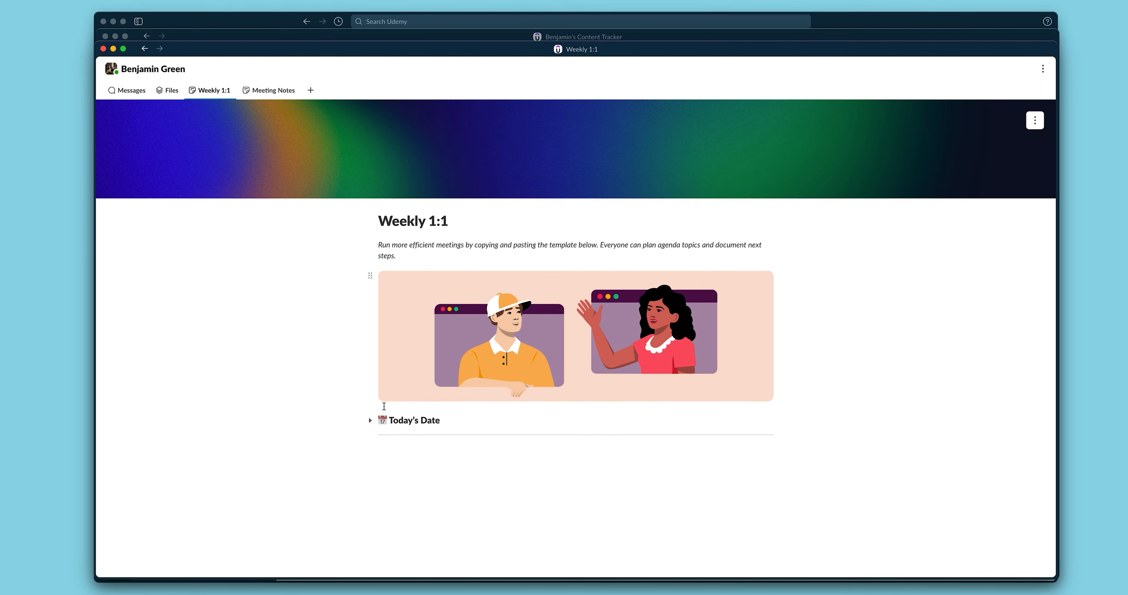
triple_click(398, 419)
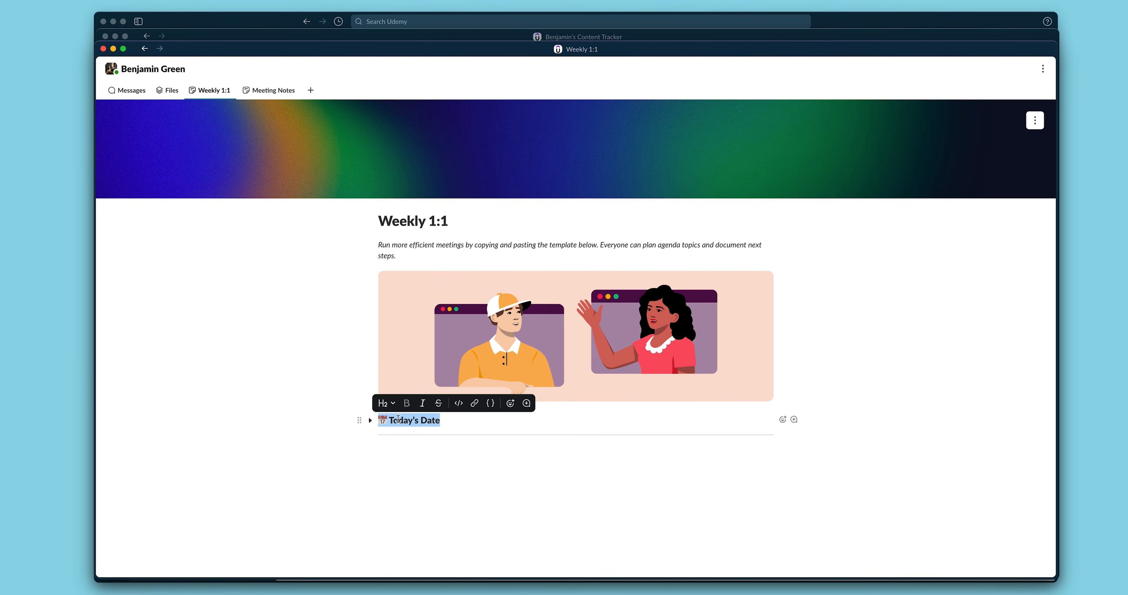
click(380, 451)
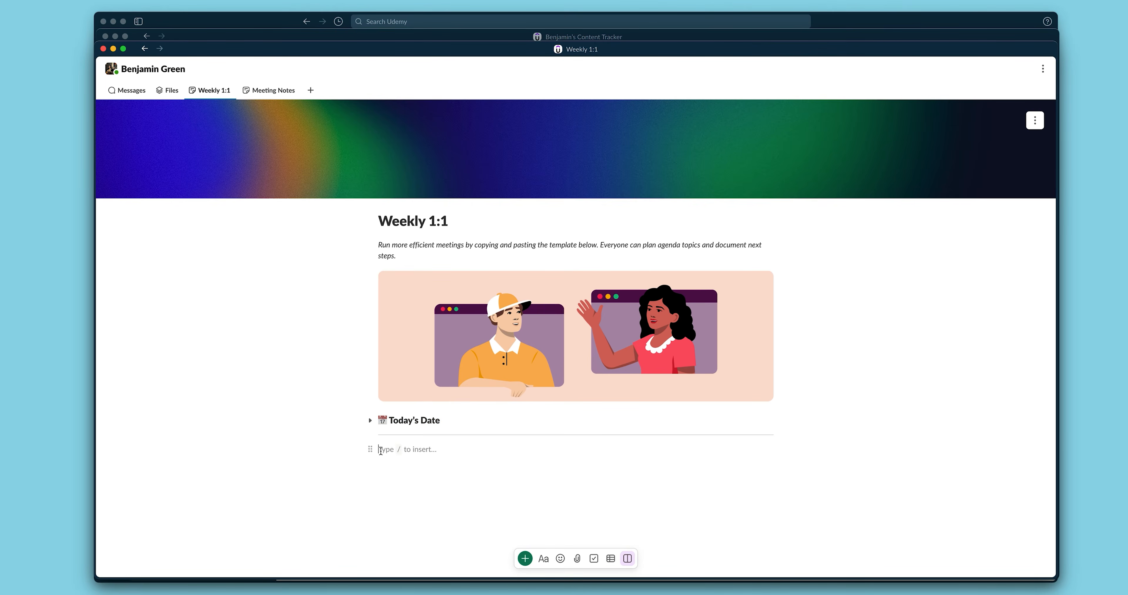
text(Today’s Date Meeting location Huddle in our DM How to join a huddle Agenda Topic 1 Topic 2 Topic 3 Meeting Notes What we discussed: Decisions we made: Next Steps To-do 1 — @ mention to add assignee To-do 2 To-do 3)
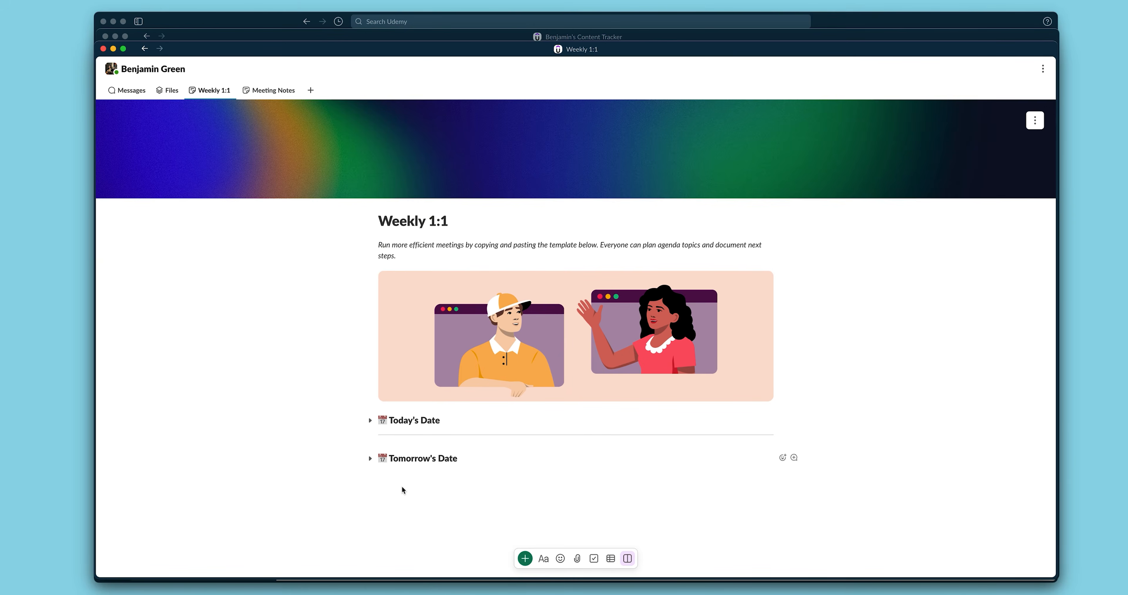
Expand the Tomorrow's Date section and review its copied meeting location, agenda, notes and next steps.
click(370, 459)
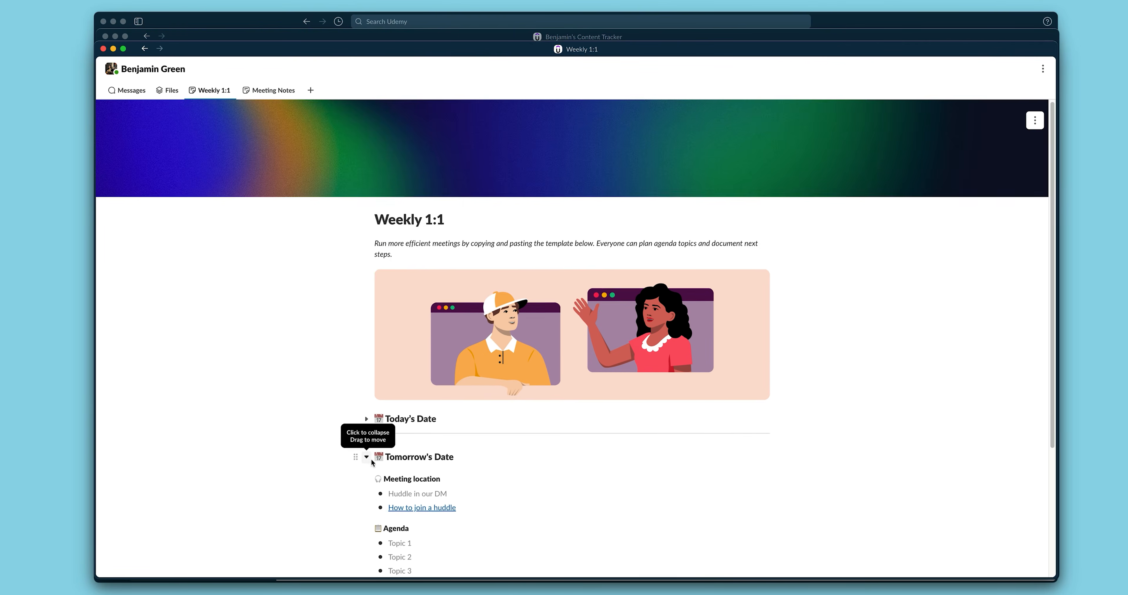
scroll(371, 459, down, 3)
scroll(372, 460, down, 1)
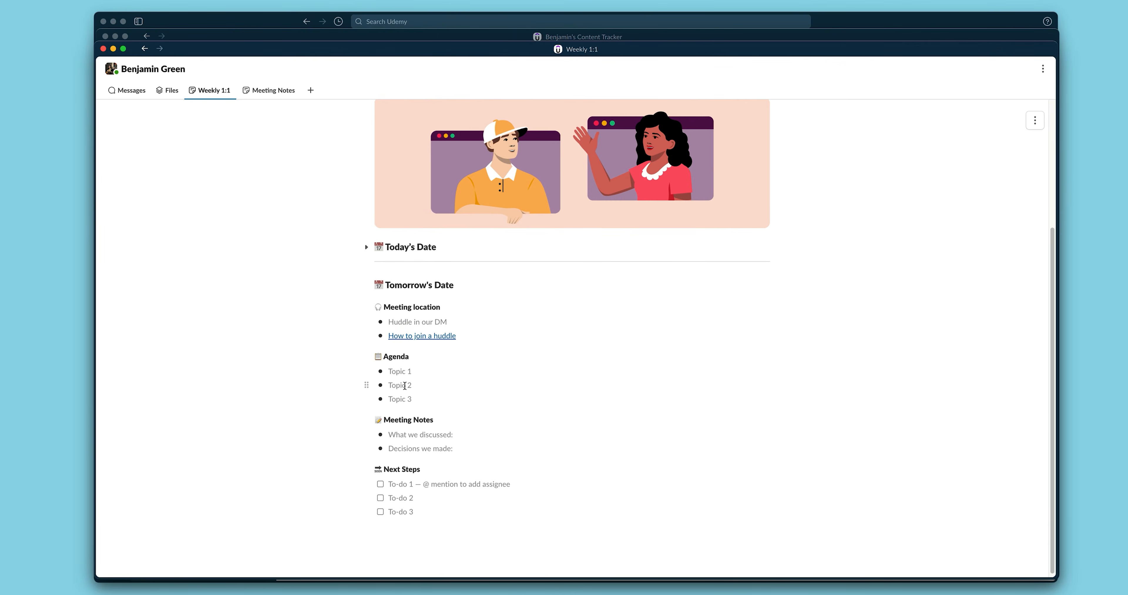
click(391, 369)
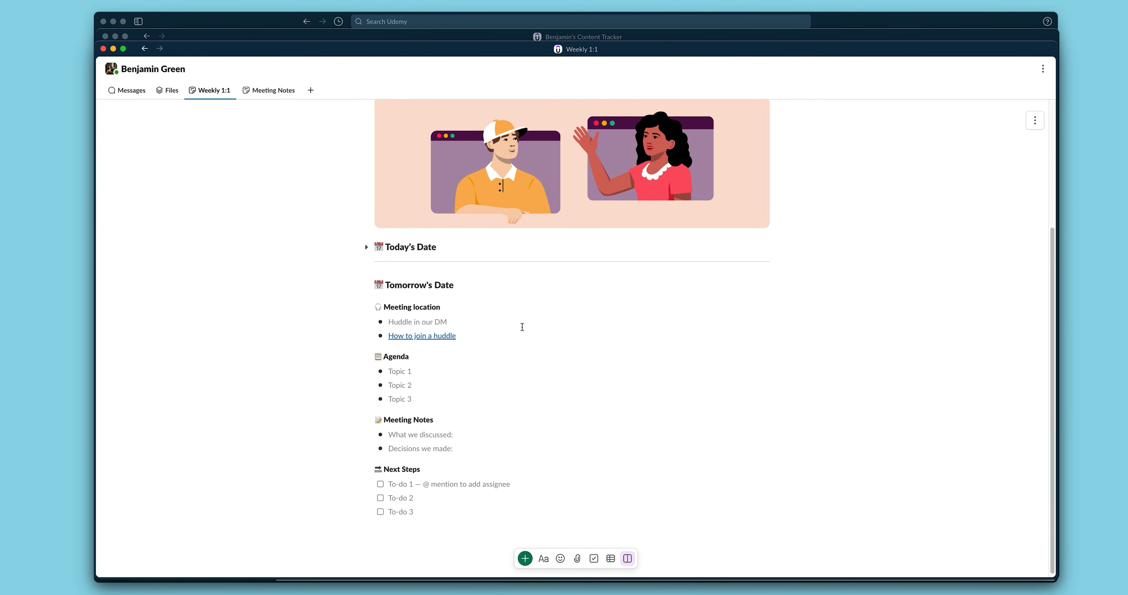
Retitle the Meeting Notes canvas by putting the owner's first name and "Personal" in front, and return to the Weekly 1:1 canvas.
click(250, 90)
click(213, 92)
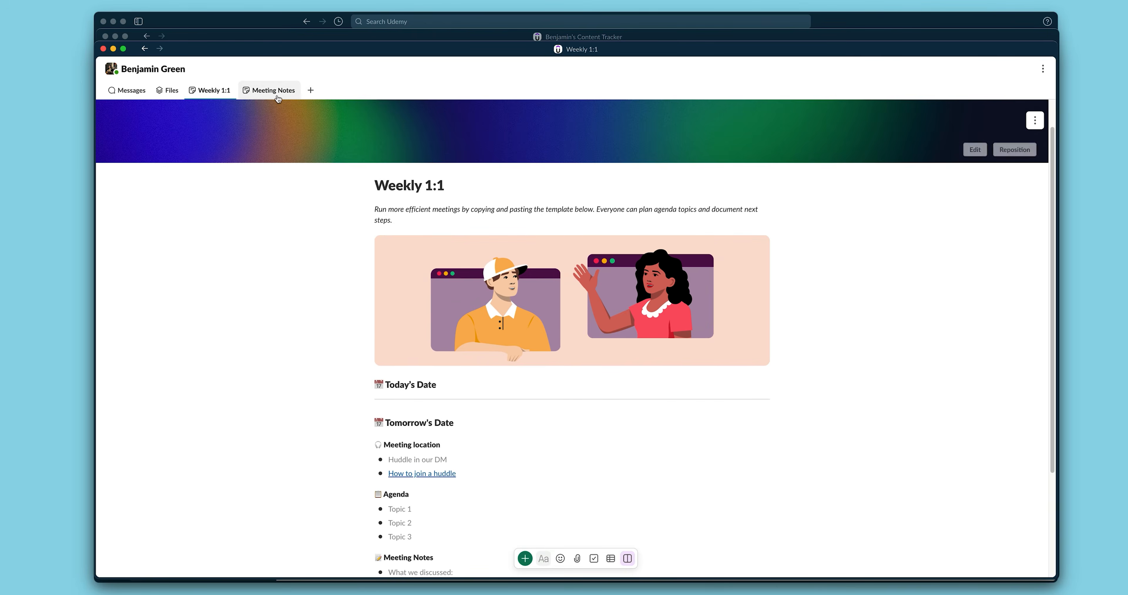
click(276, 95)
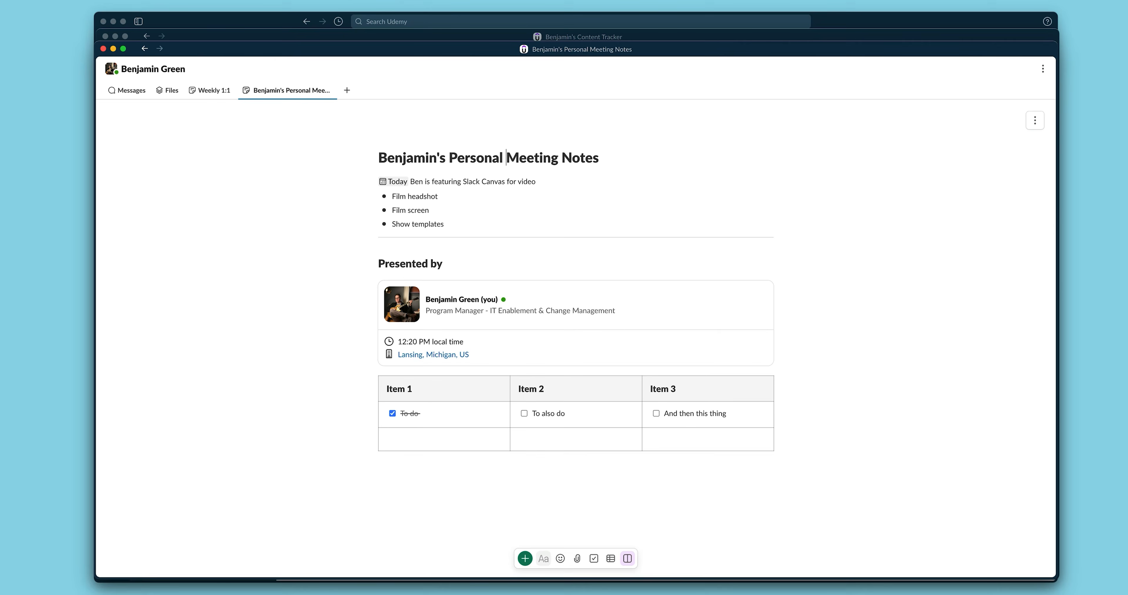
click(200, 90)
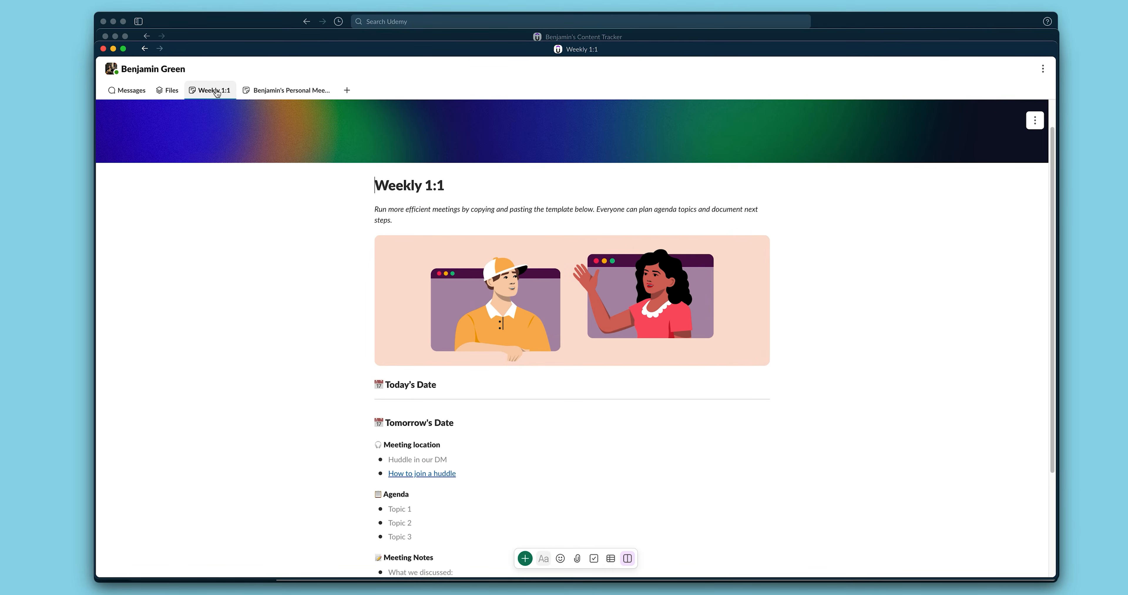
Check the tab types available in the conversation, and open the navigation bar customization from the main Canvases window.
click(347, 90)
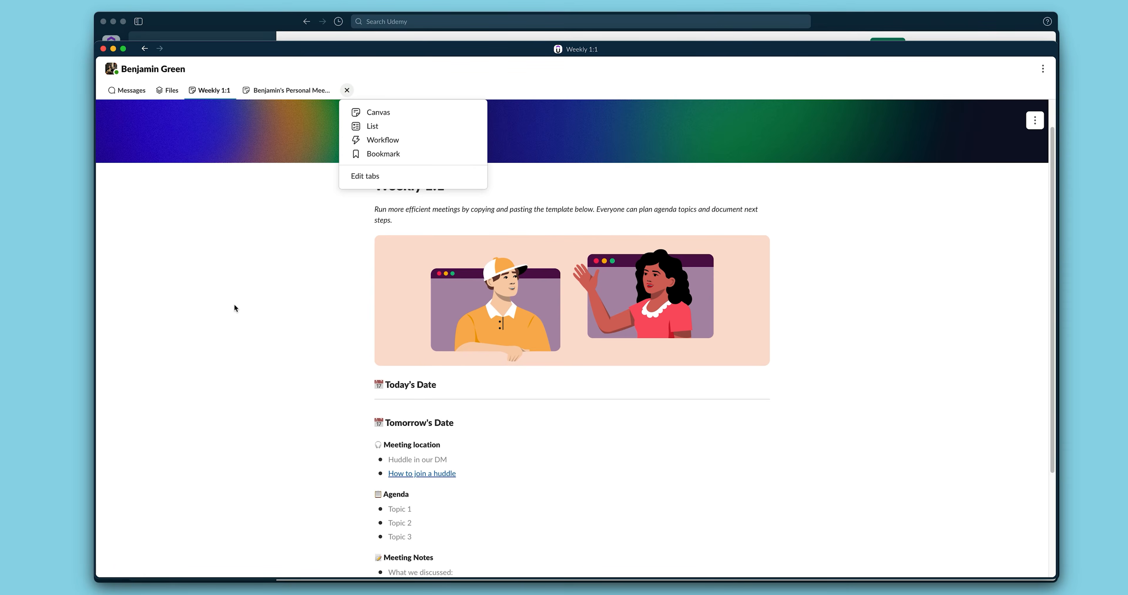
key(ctrl+Up)
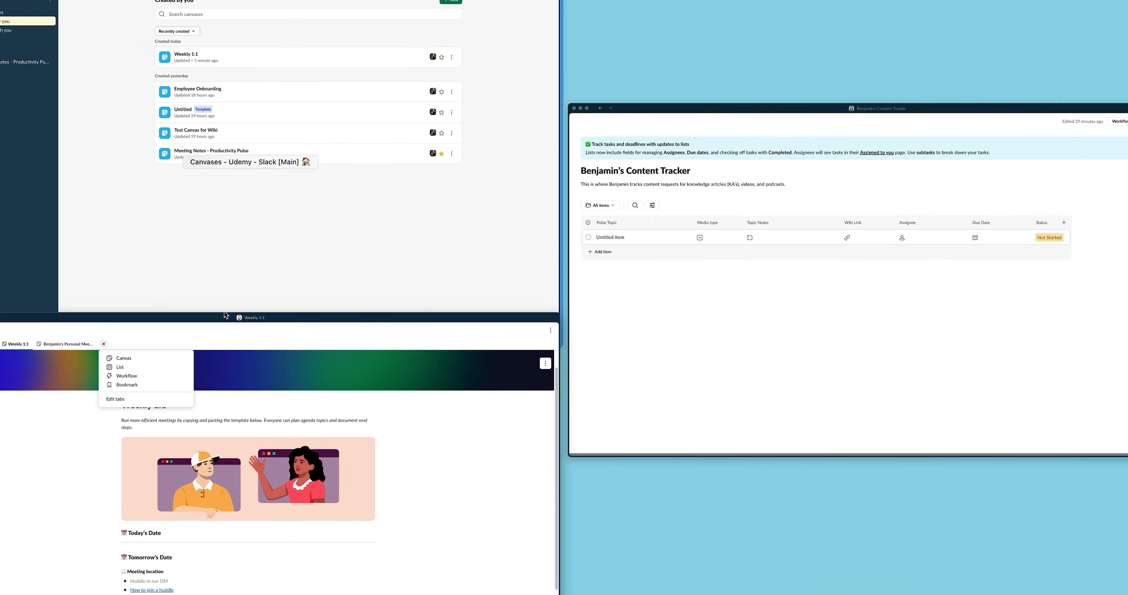
click(164, 211)
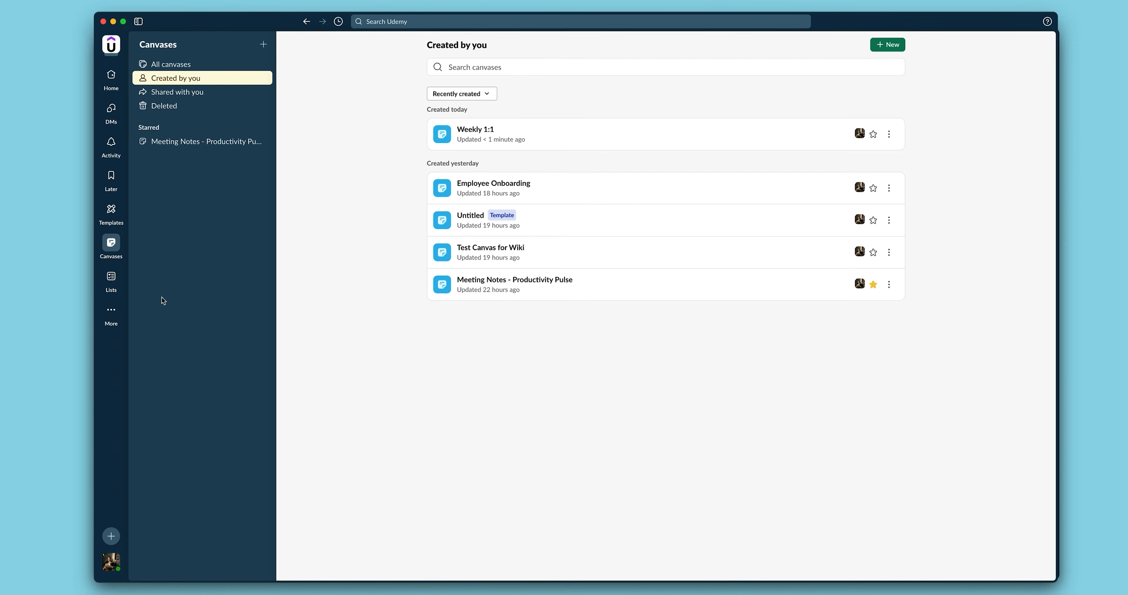
click(114, 310)
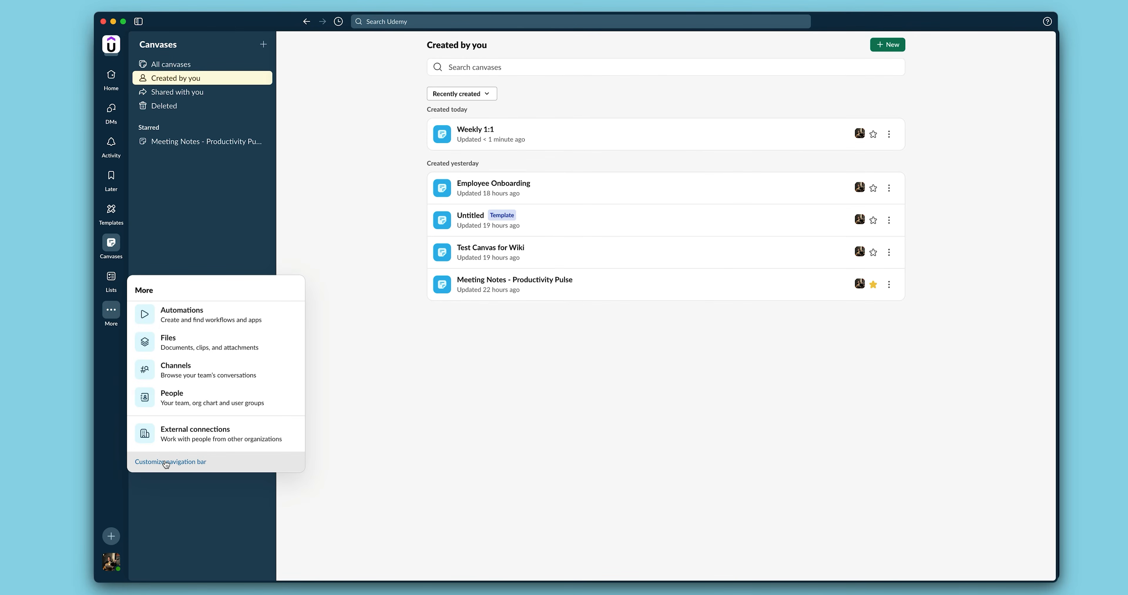
click(177, 462)
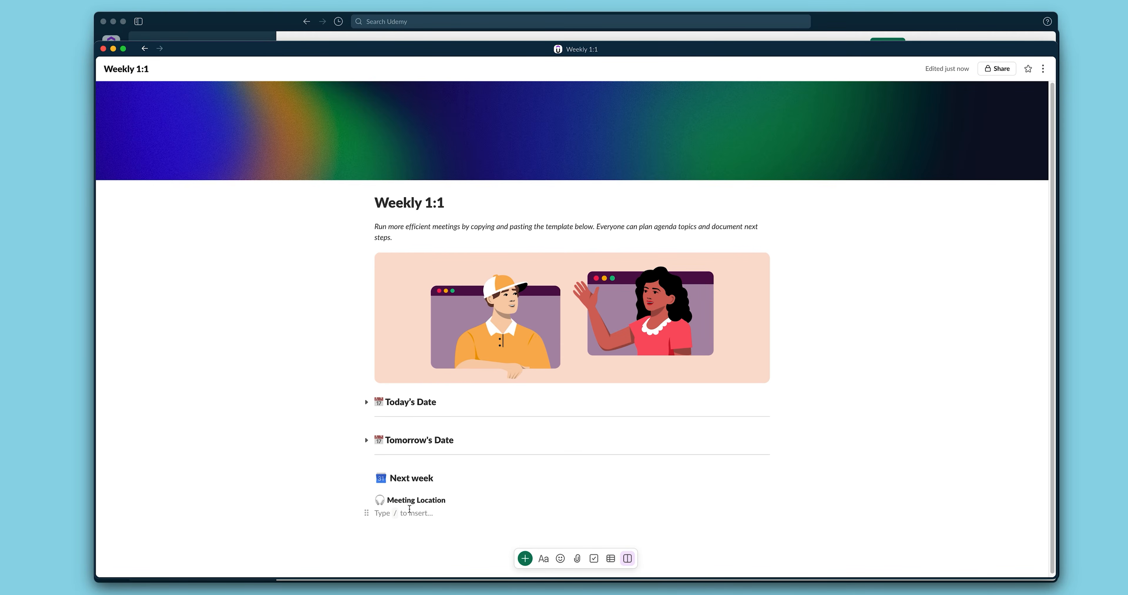
Insert the owner's existing personal Content Tracker list under the Meeting Location heading of the Next week section.
text(/)
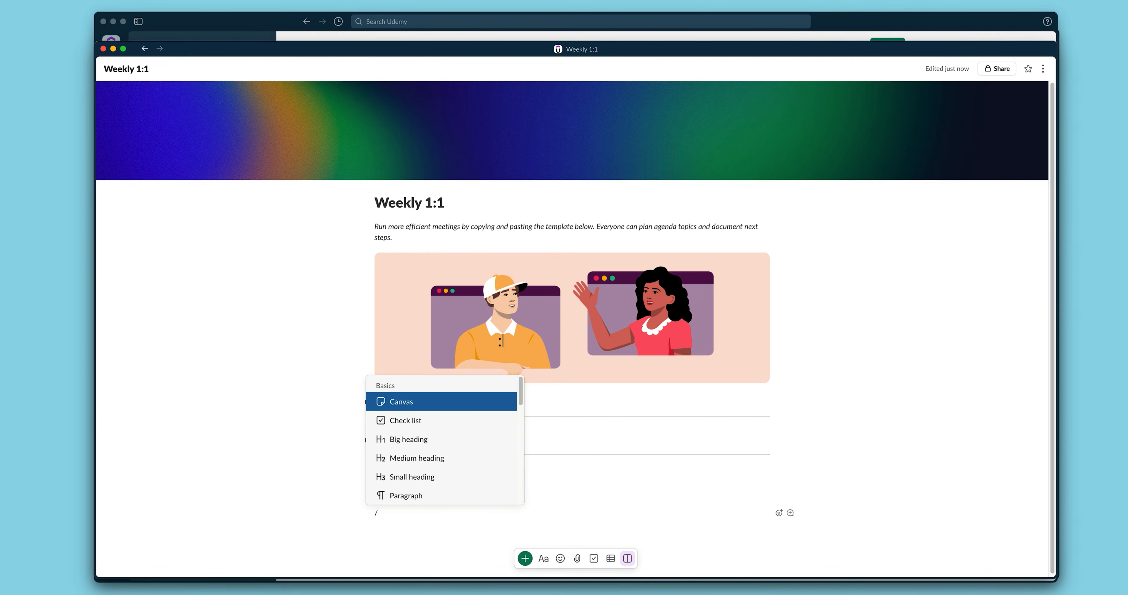
text(lis)
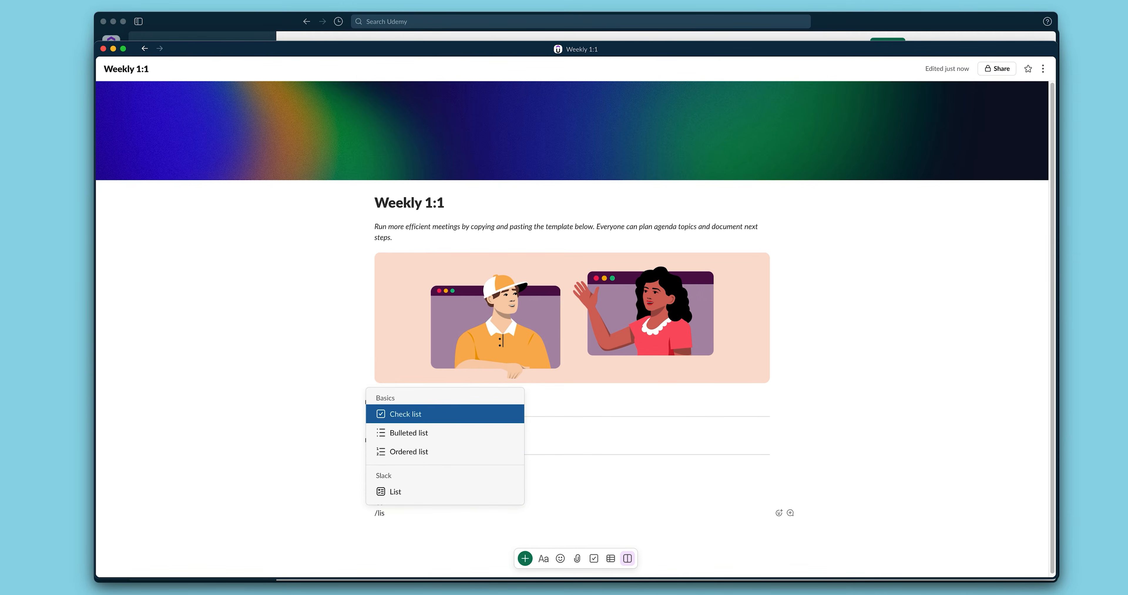
click(395, 492)
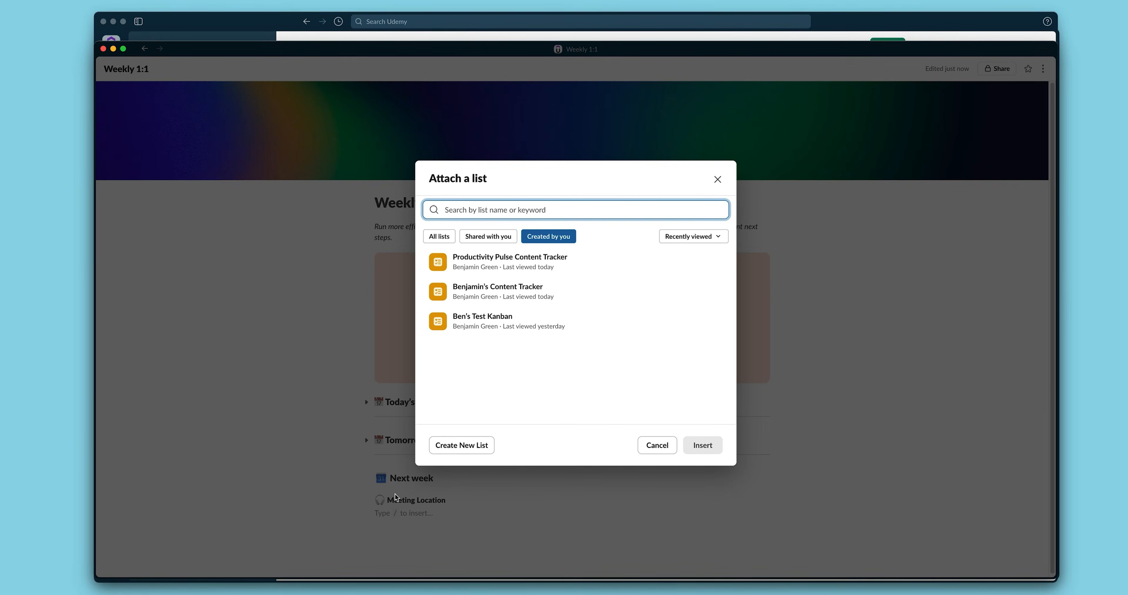
click(464, 291)
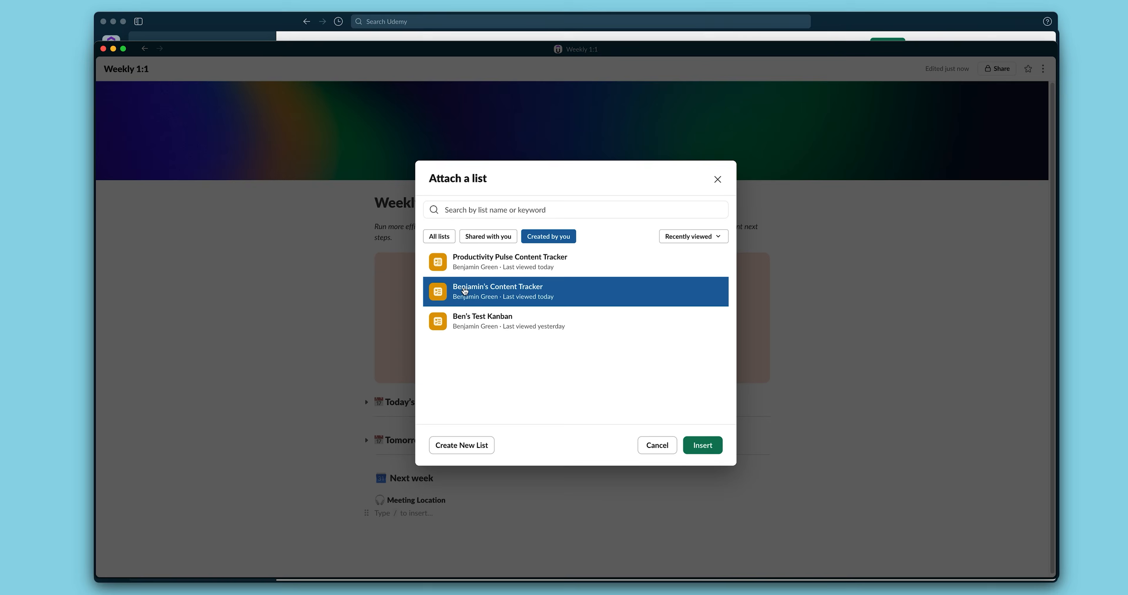
click(706, 446)
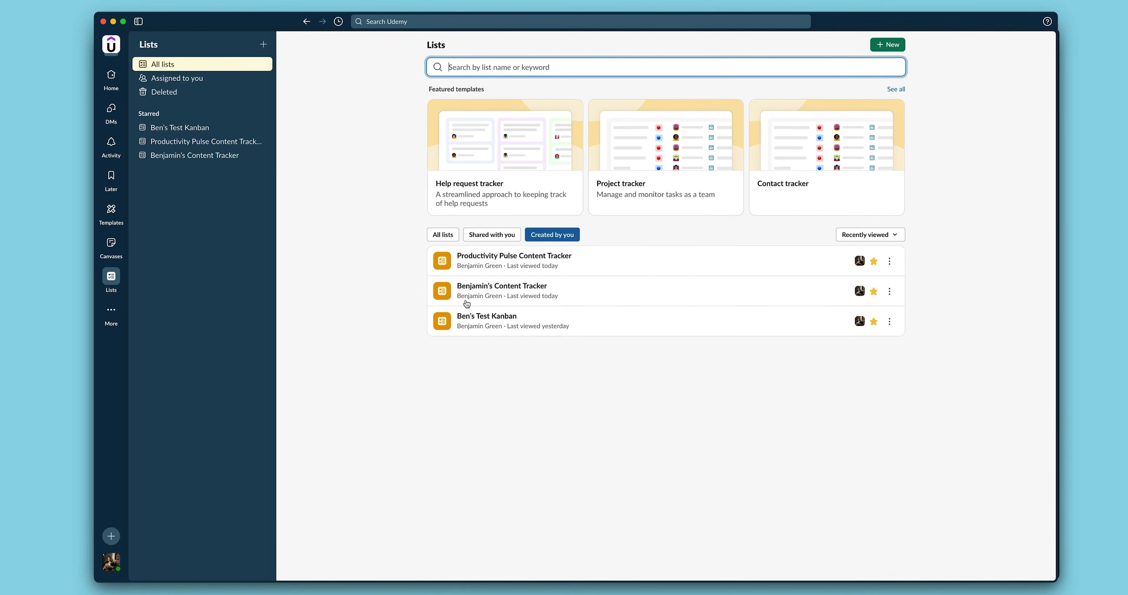
Open the owner's personal Content Tracker list, name its untitled item "Film headshot" and set its media type to KA with Video.
click(491, 292)
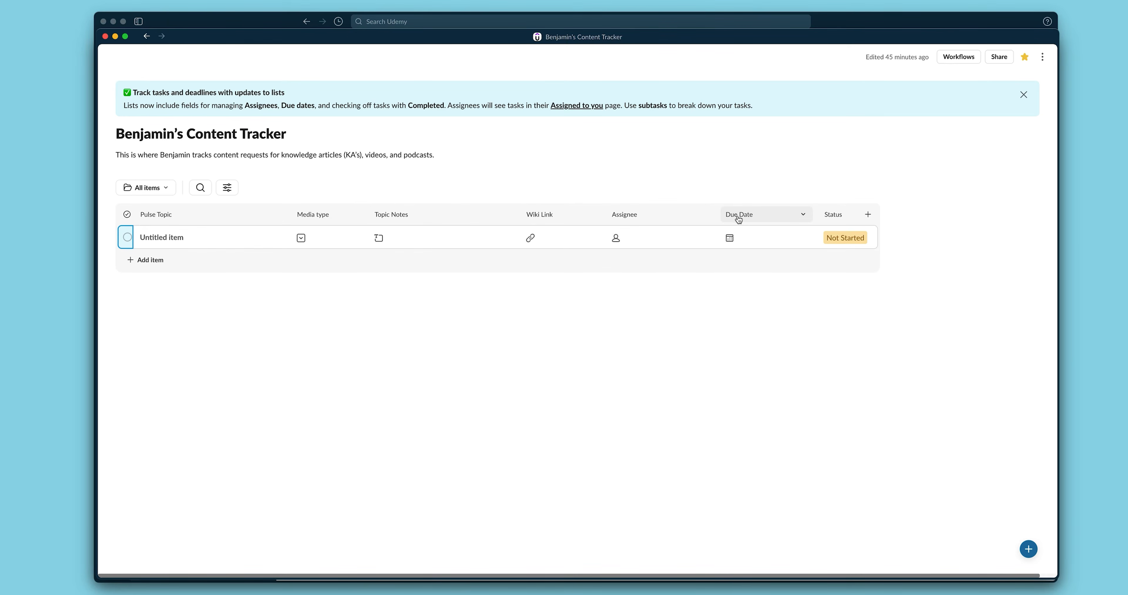
key(BackSpace)
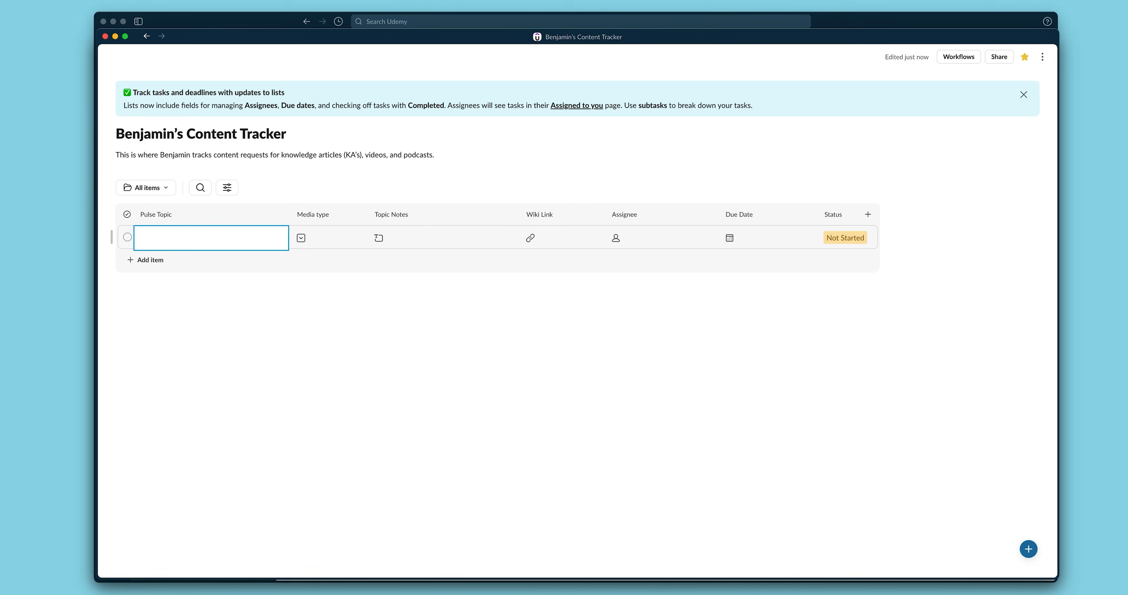
text(Film headshot)
key(Tab)
click(303, 243)
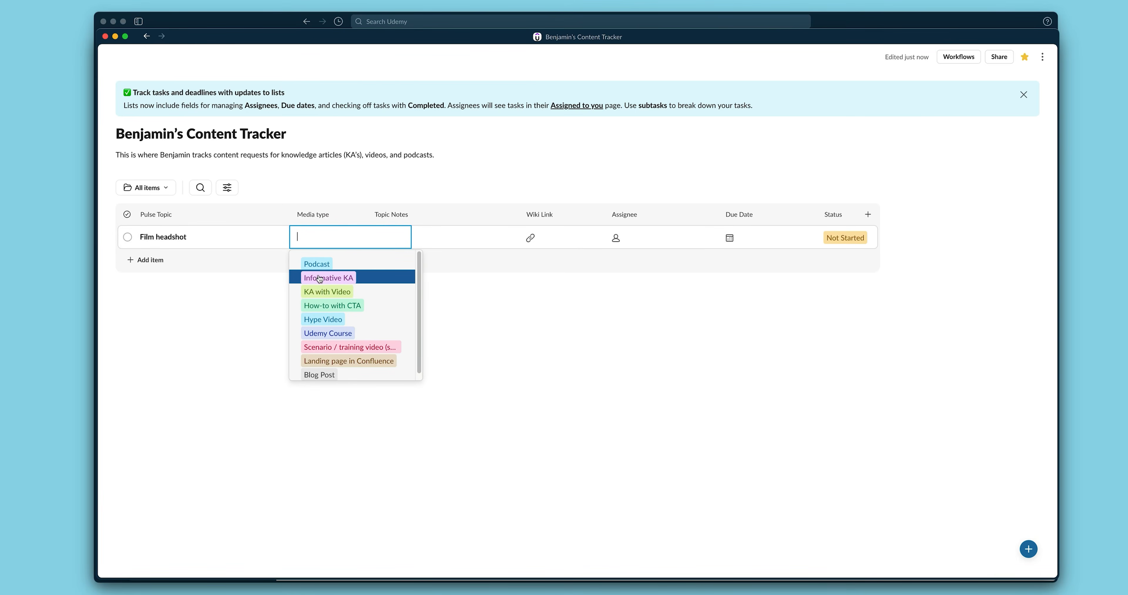
click(329, 294)
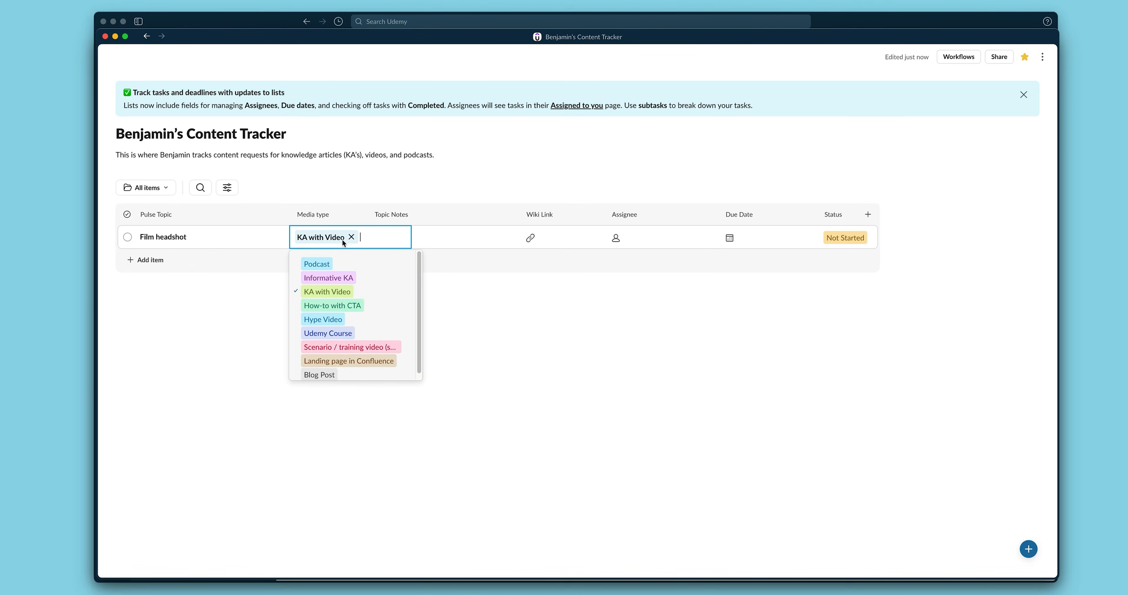
Edit the Media type field and add a "Long-form Video" option to its choices.
click(325, 215)
click(341, 215)
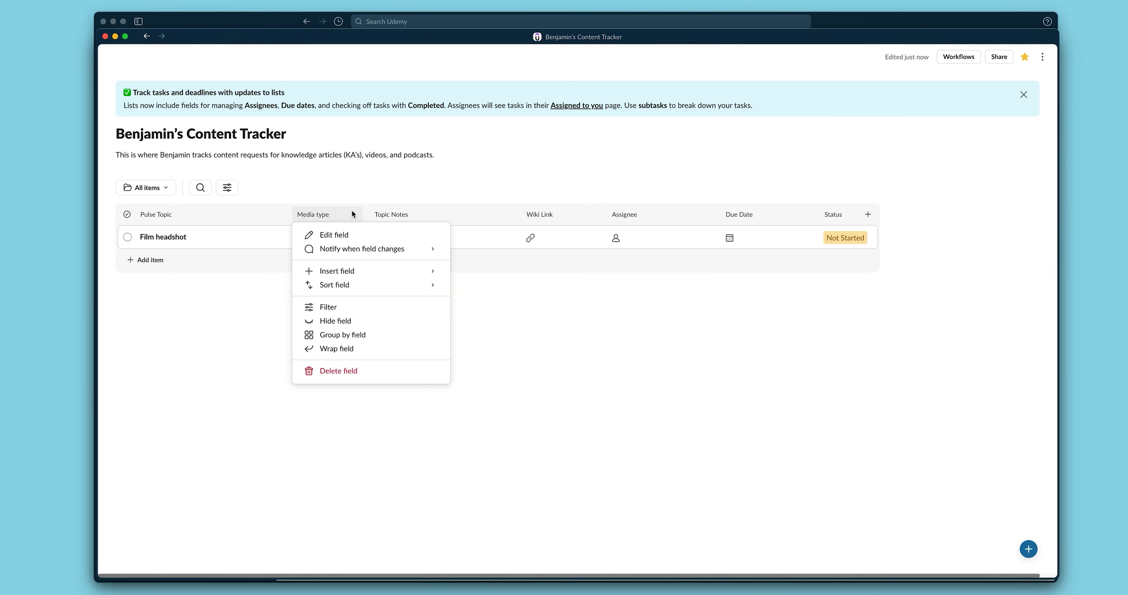
click(334, 235)
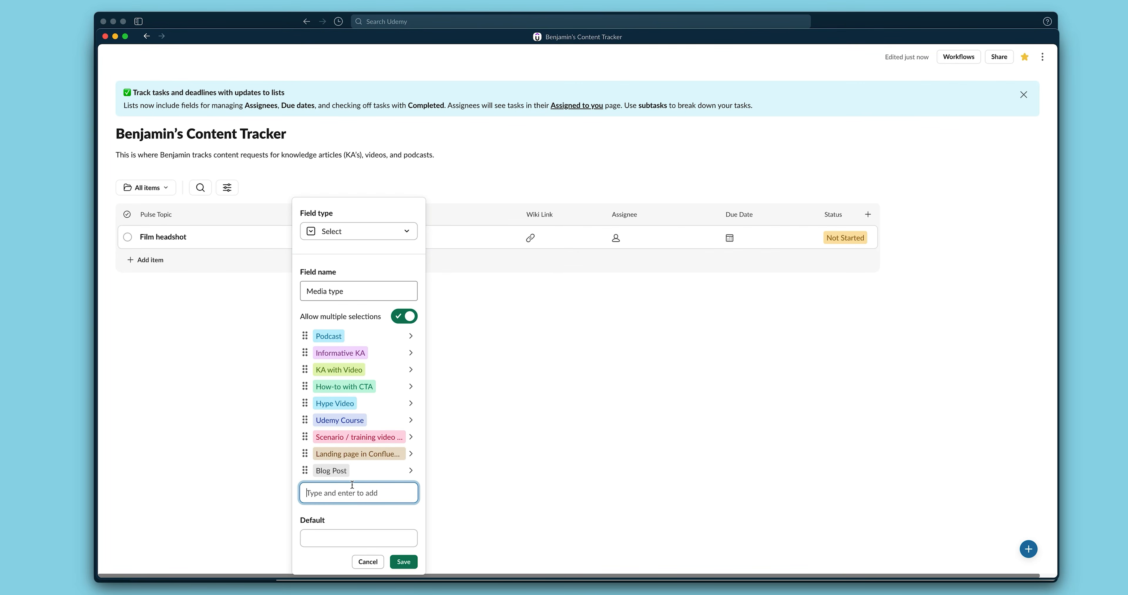
text(Long-form Video)
key(Return)
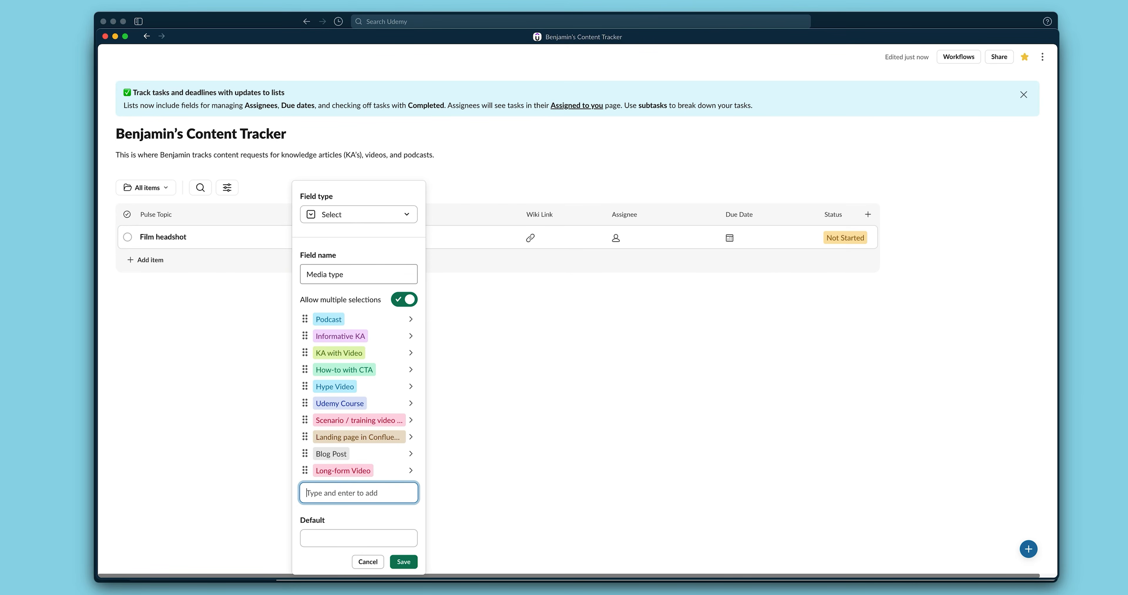
Color the Long-form Video option Indigo, move it directly below KA with Video, and save the Media type field.
click(330, 472)
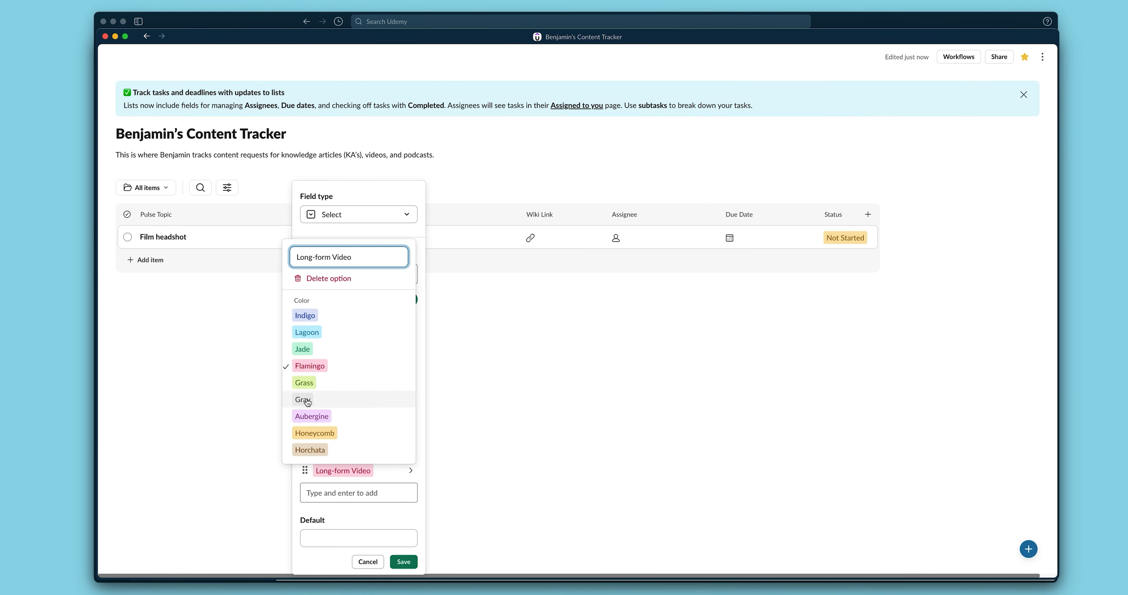
click(304, 399)
click(340, 471)
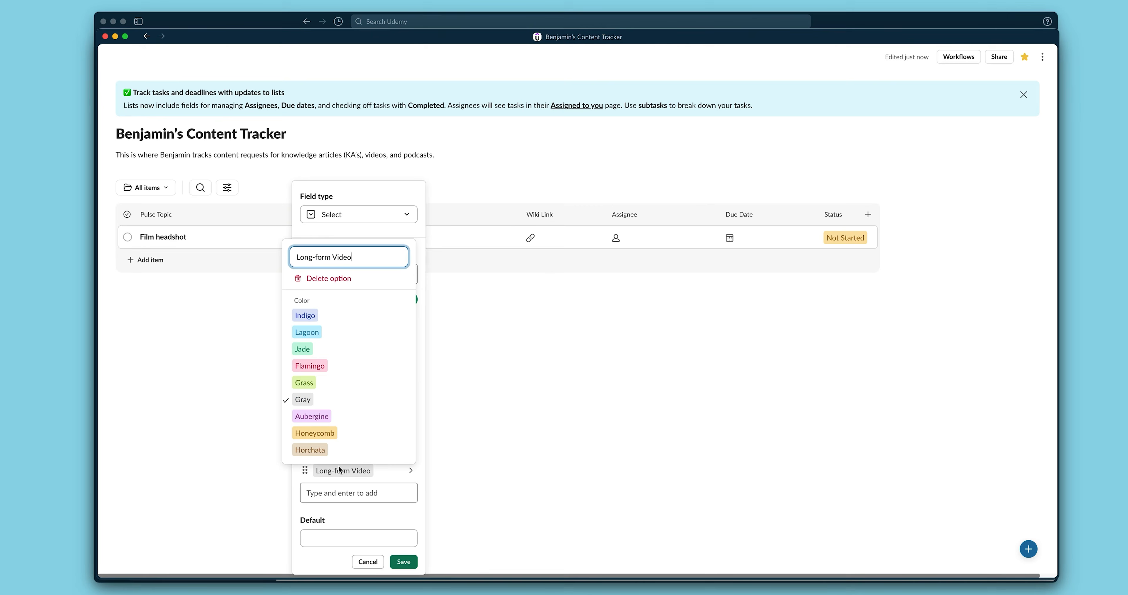
click(306, 315)
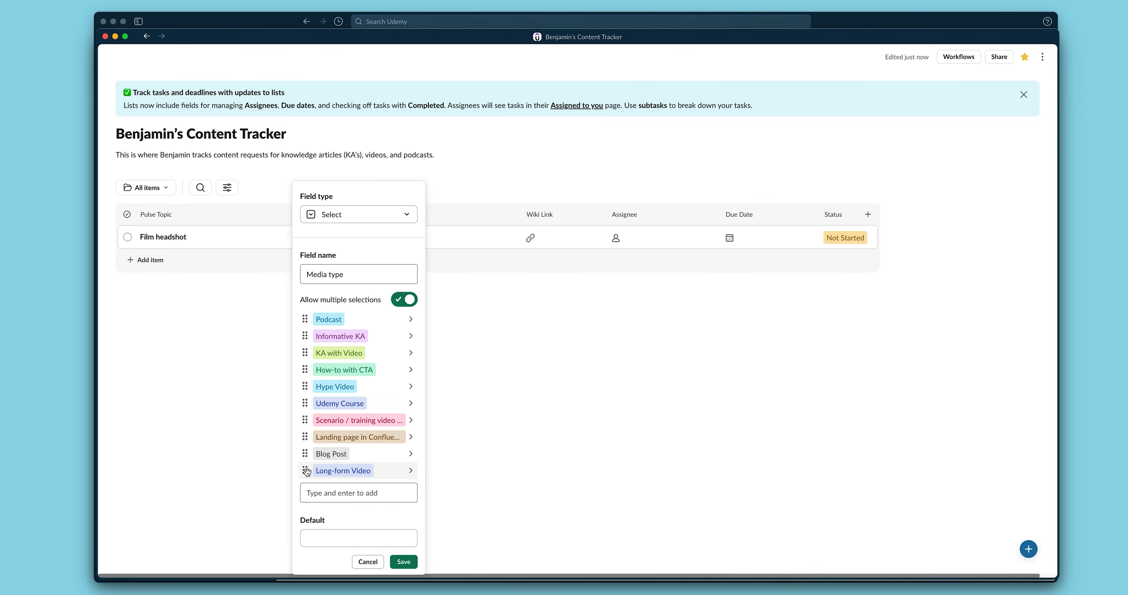
drag(306, 471, 307, 368)
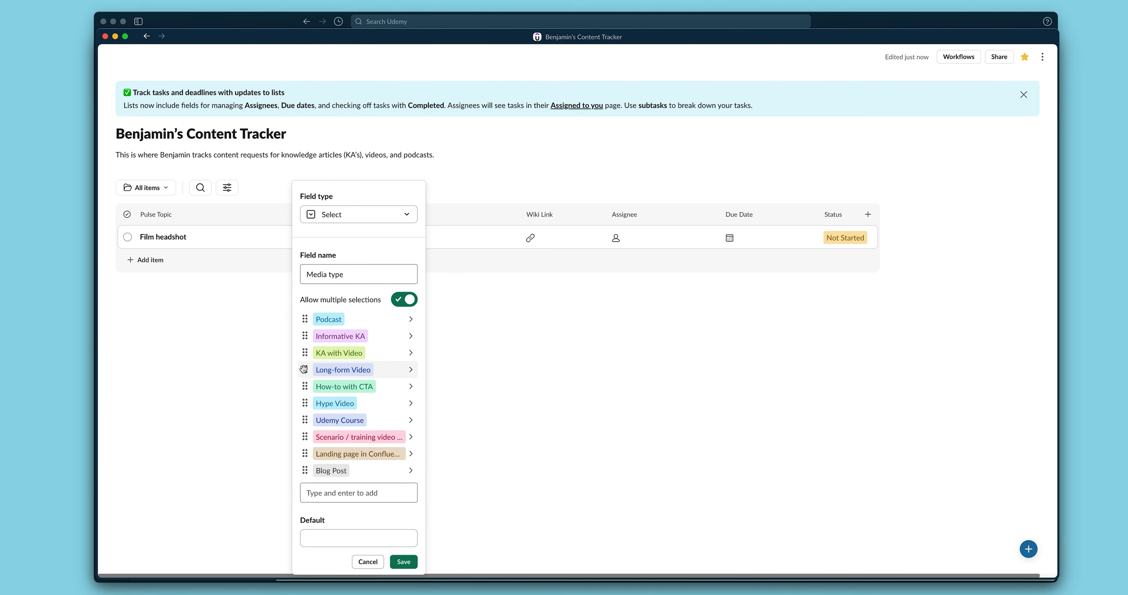
click(404, 561)
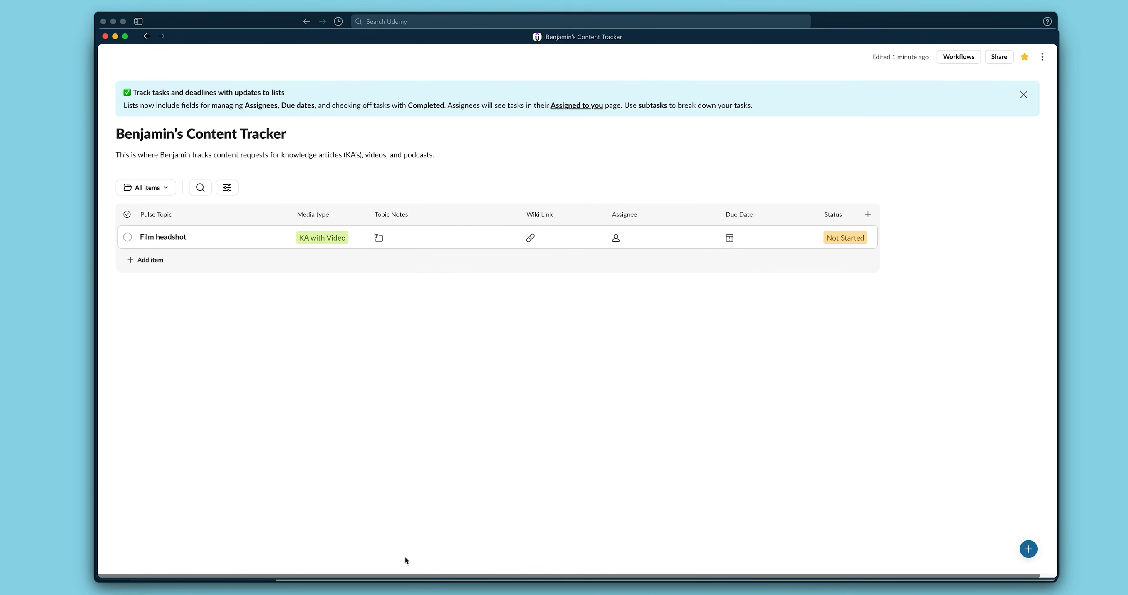
Add Long-form Video as a second media type for the Film headshot item.
click(363, 240)
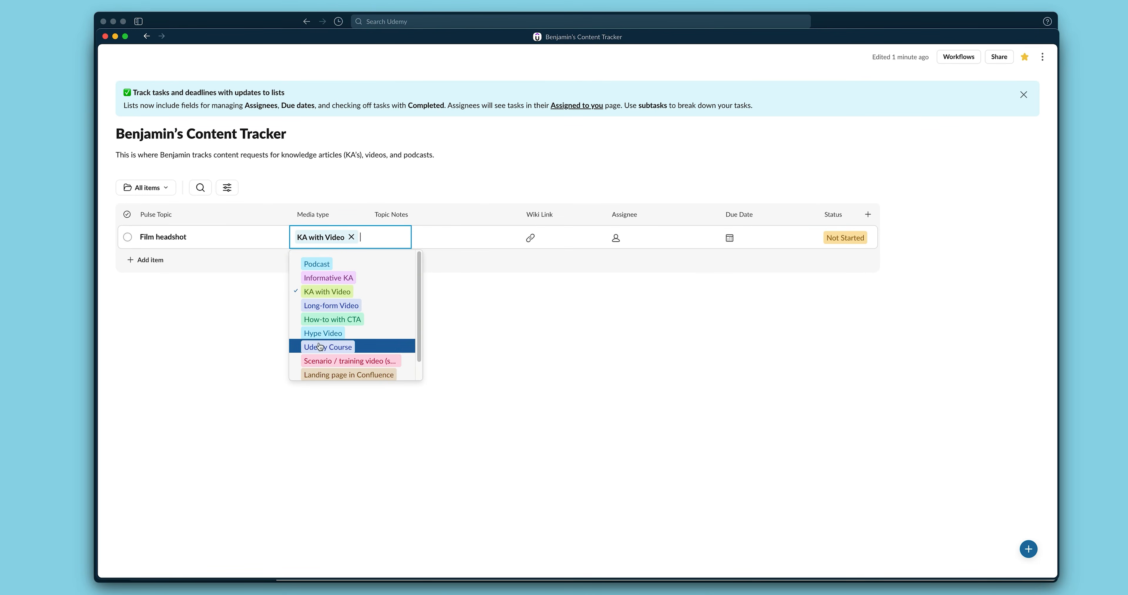
click(336, 309)
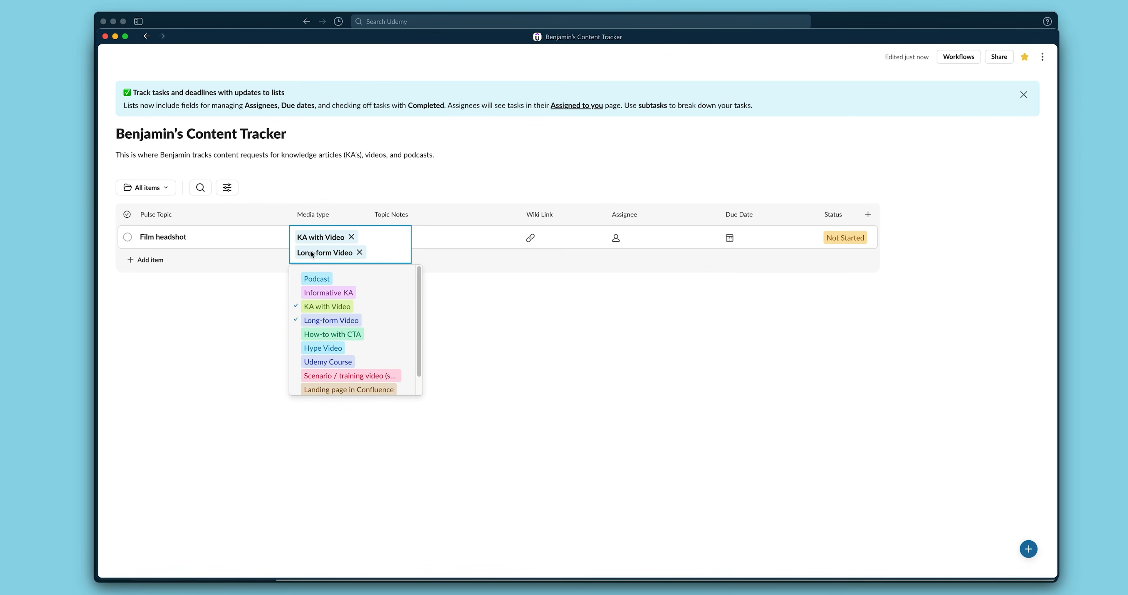
key(Escape)
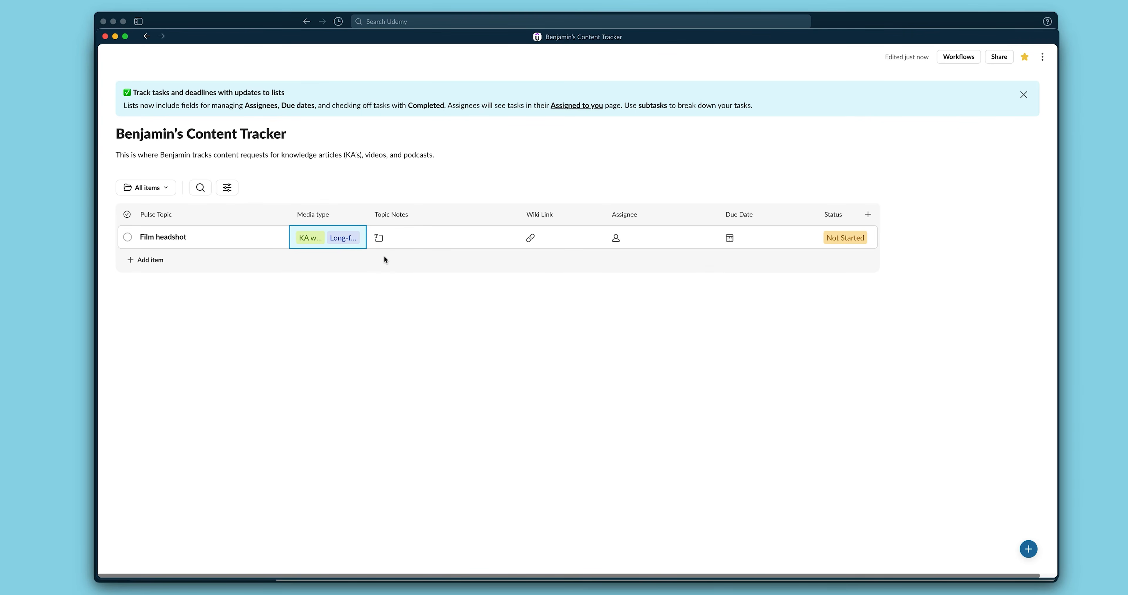
Try searching the Media type field's default options for "b" and "po", and cancel the field edit.
click(326, 215)
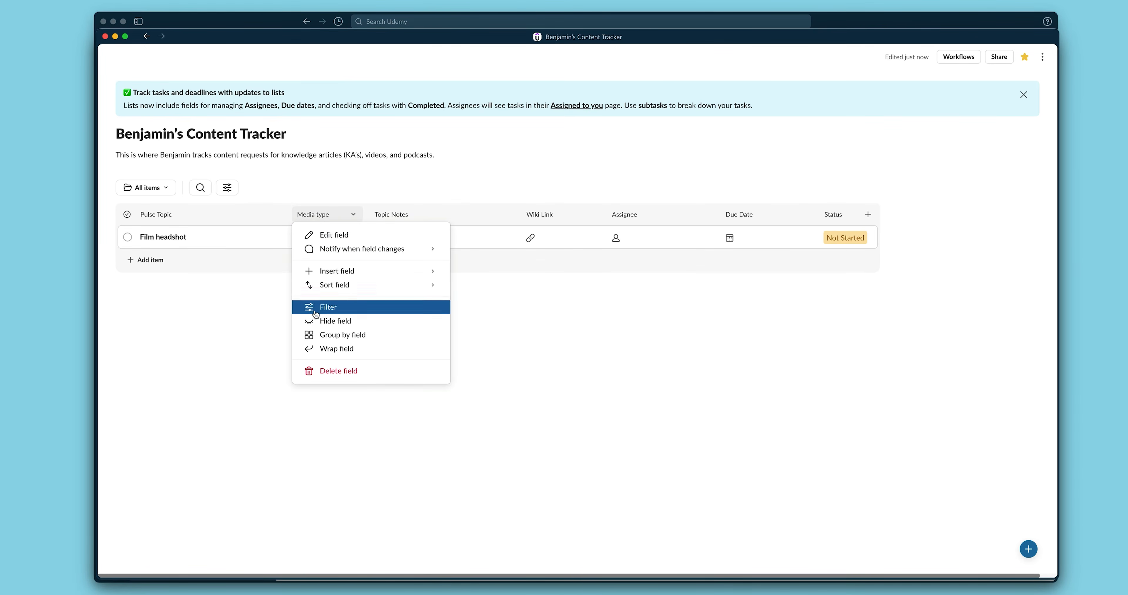
click(327, 236)
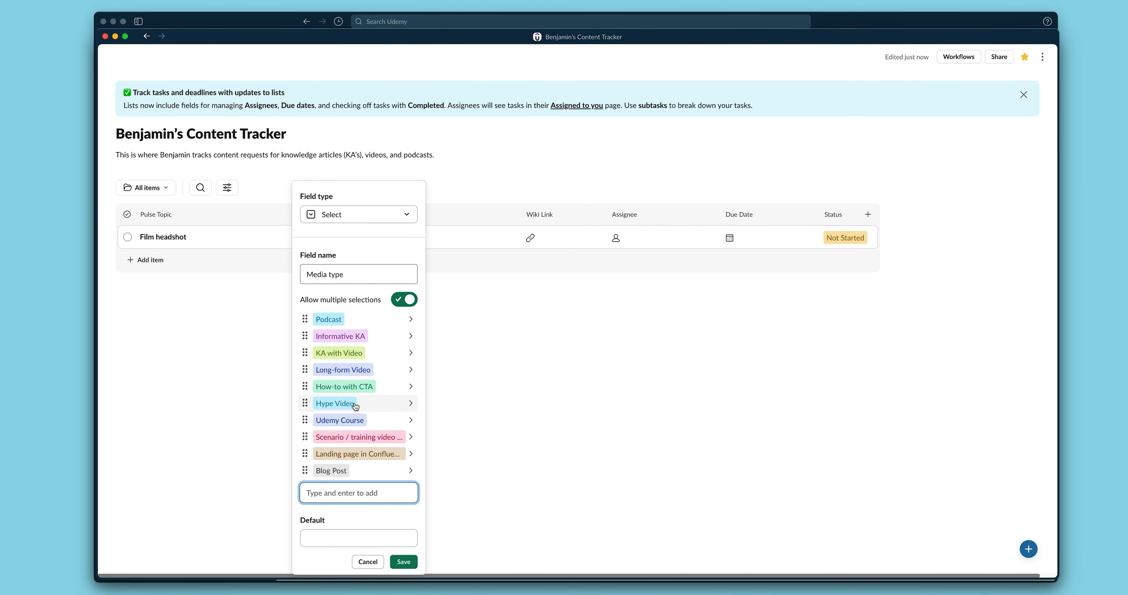
click(332, 537)
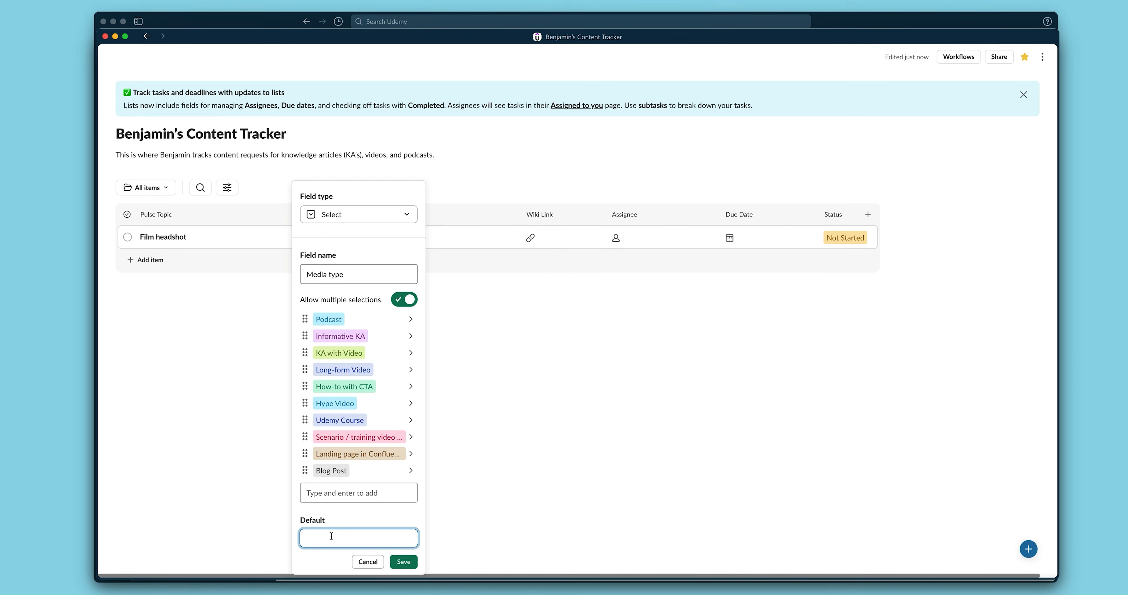
text(b)
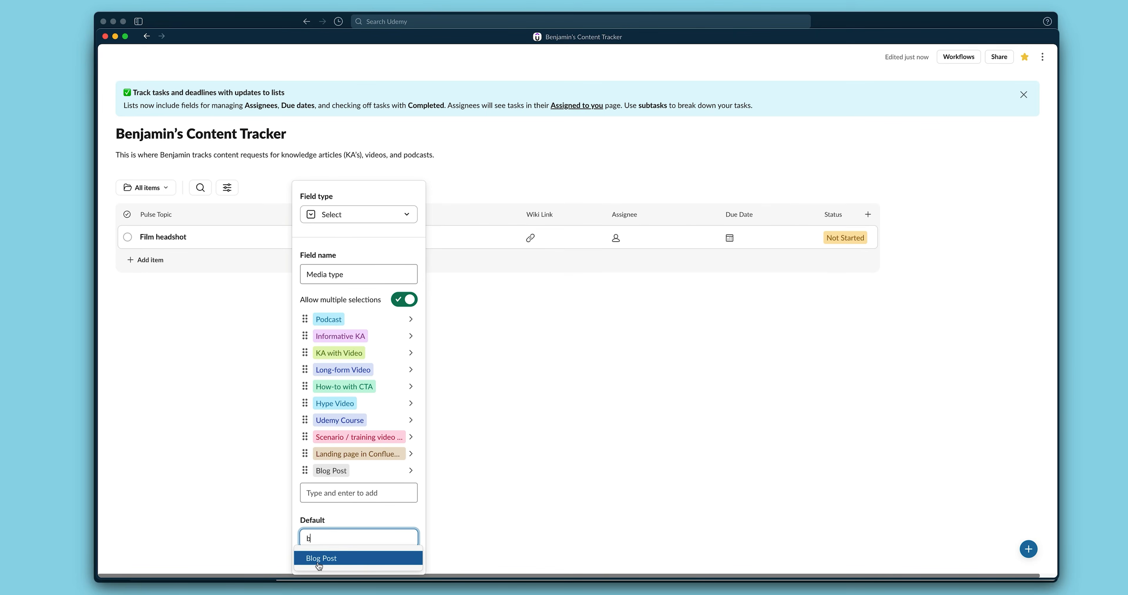
key(BackSpace)
text(po)
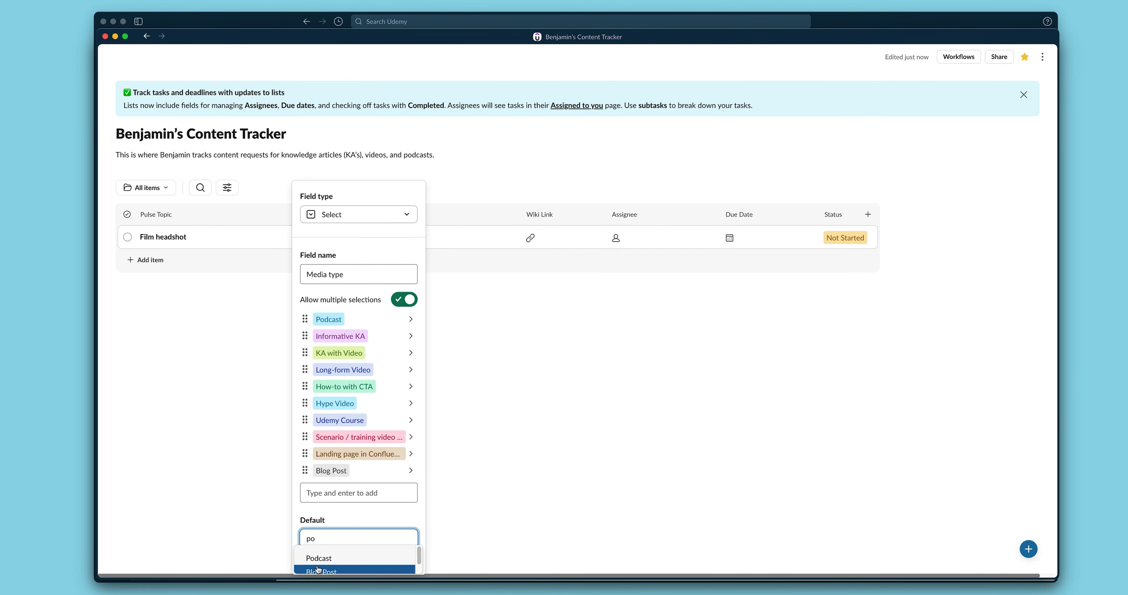
scroll(320, 566, down, 1)
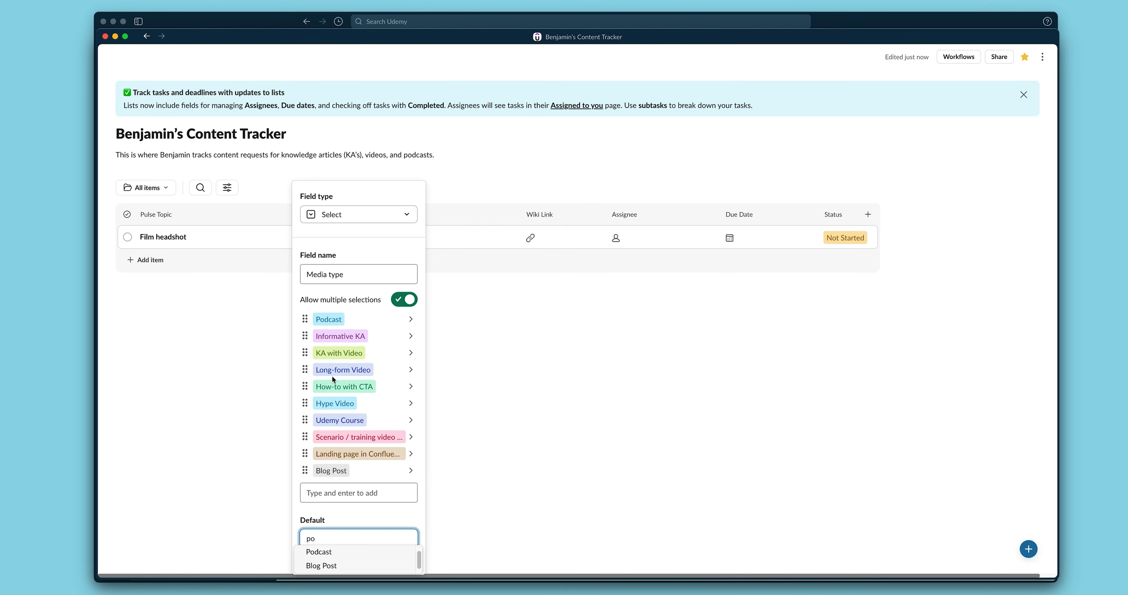
key(BackSpace)
key(BackSpace)
click(368, 564)
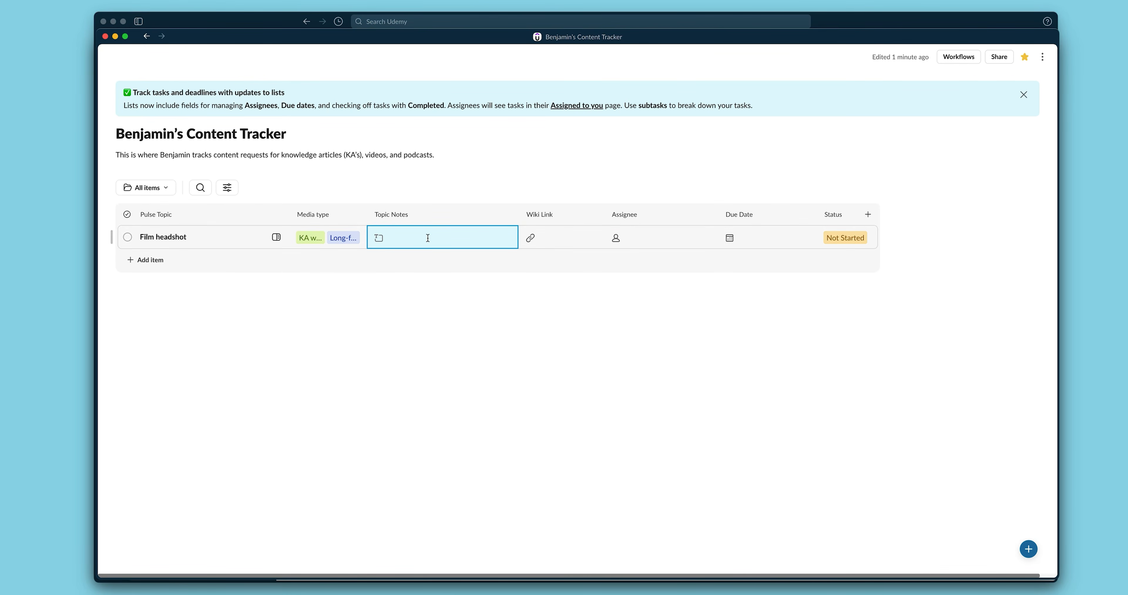
Open the Film headshot item's details and begin its Topic Notes with a bold "Meeting Notes" heading.
click(277, 237)
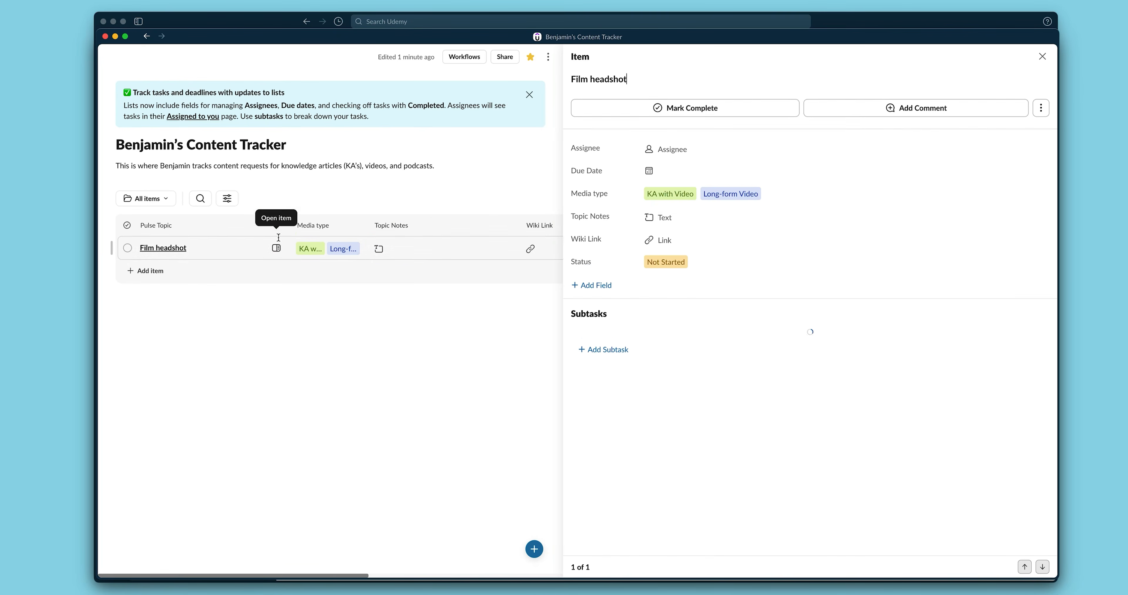
click(668, 217)
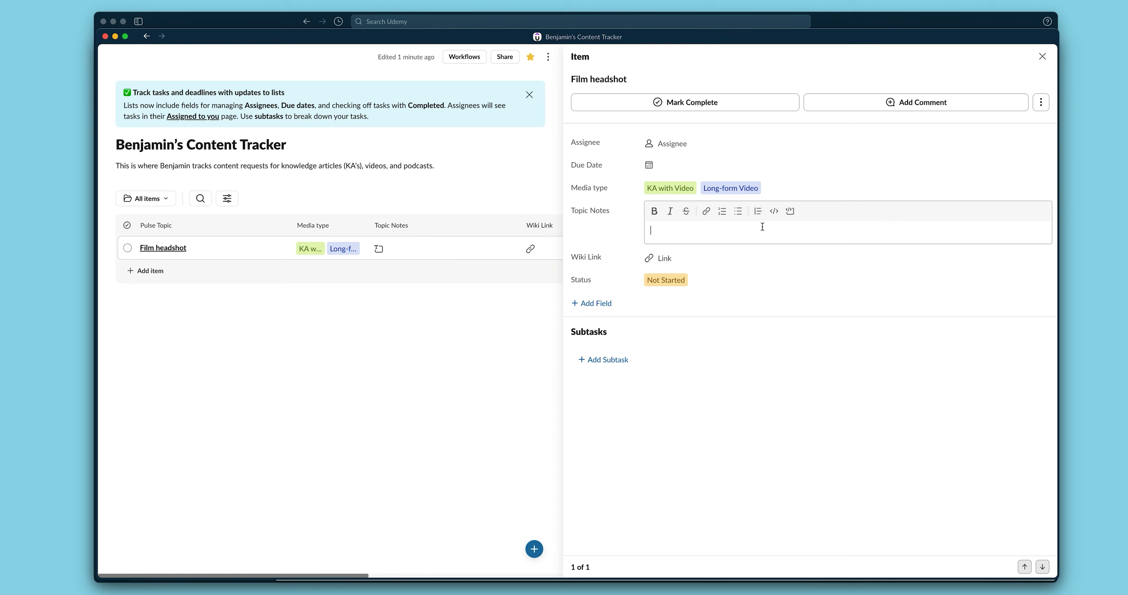
key(super+b)
text(Meeting Notes)
key(Return)
Add a numbered list under the Meeting Notes heading with Film headshot, Film screen, Edit video and Edit voice over.
text(1. Film headshot)
key(Return)
text(Film screen)
key(Return)
text(Edit video)
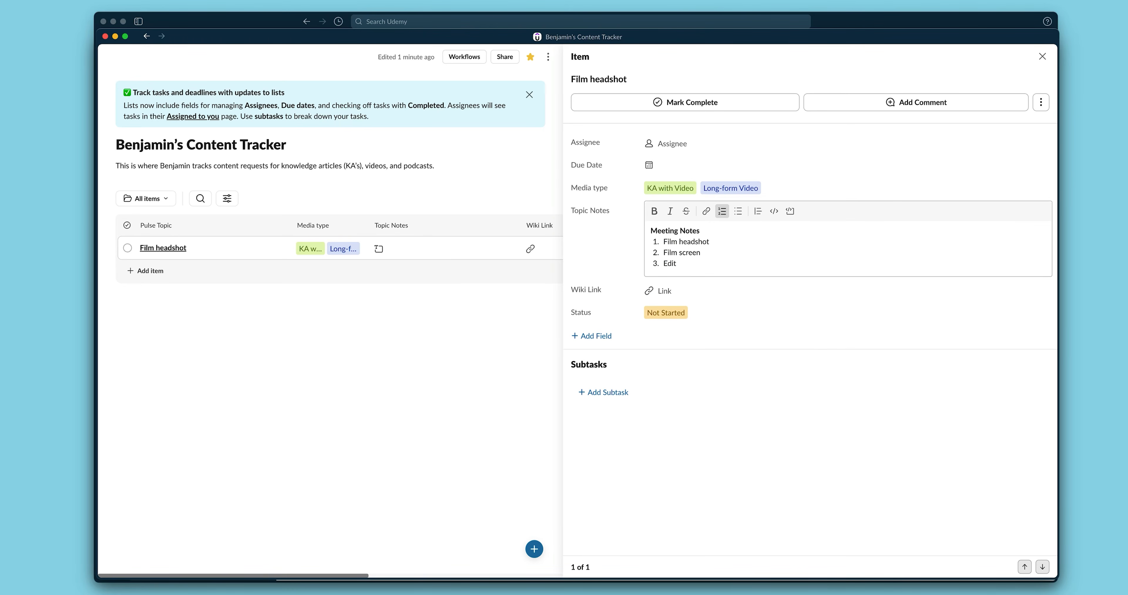
key(Return)
text(Edit voice over)
key(Return)
key(Return)
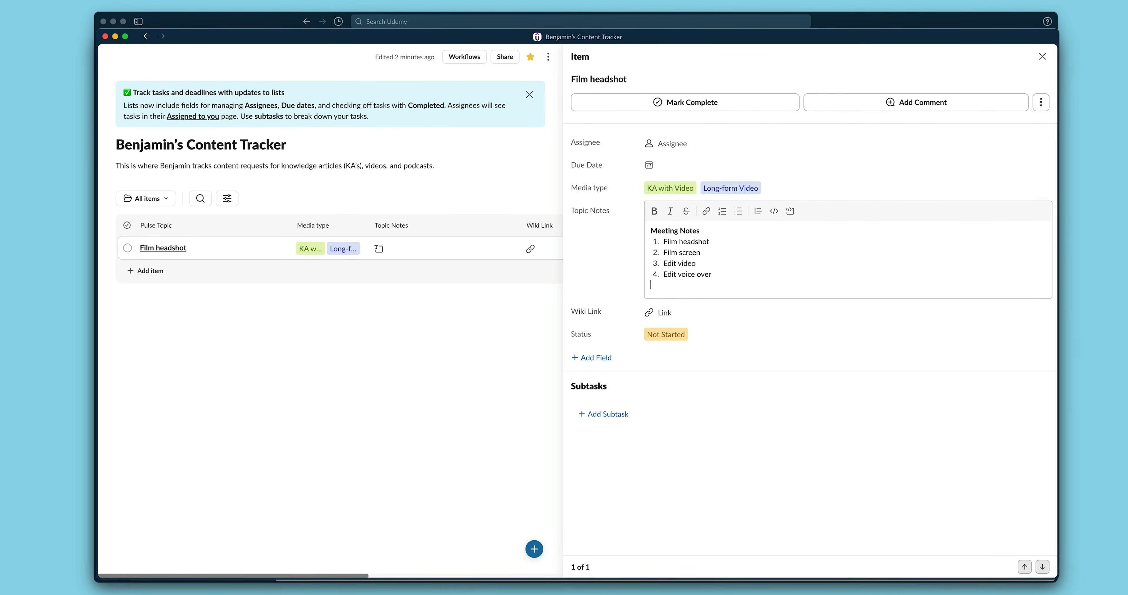
click(600, 415)
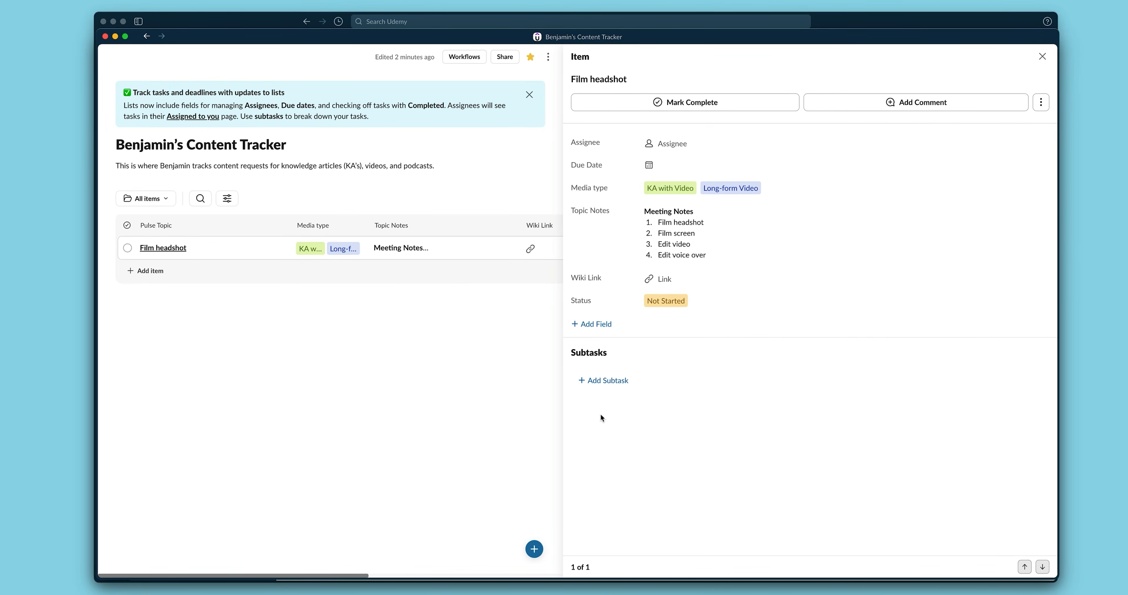
Move the "Film headshot" line out of the Topic Notes and add it as a subtask of the item.
click(681, 222)
triple_click(683, 241)
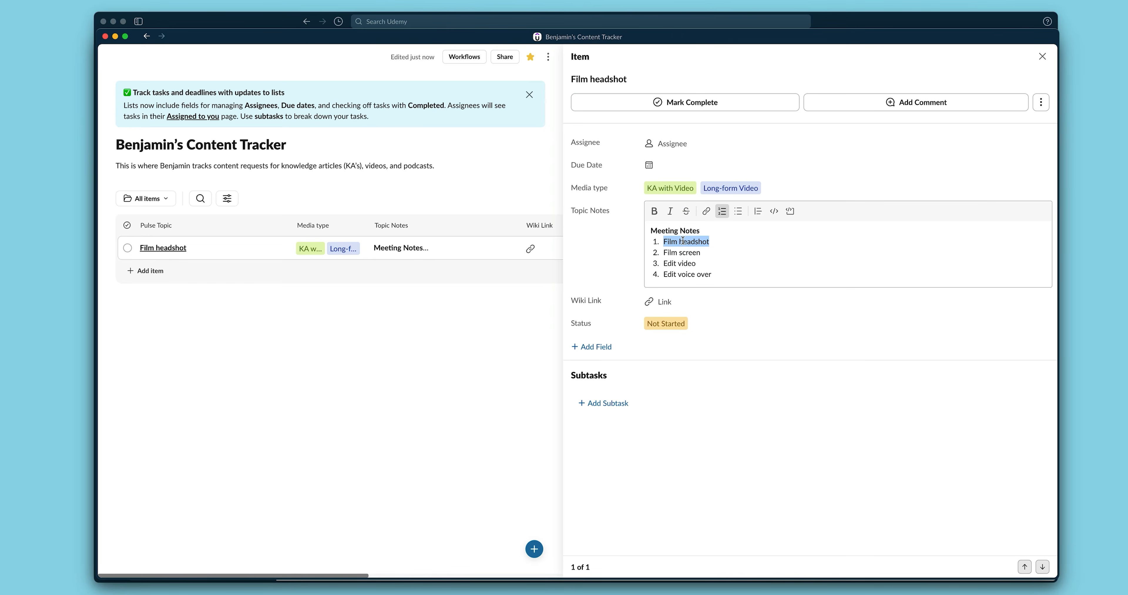
key(BackSpace)
click(607, 370)
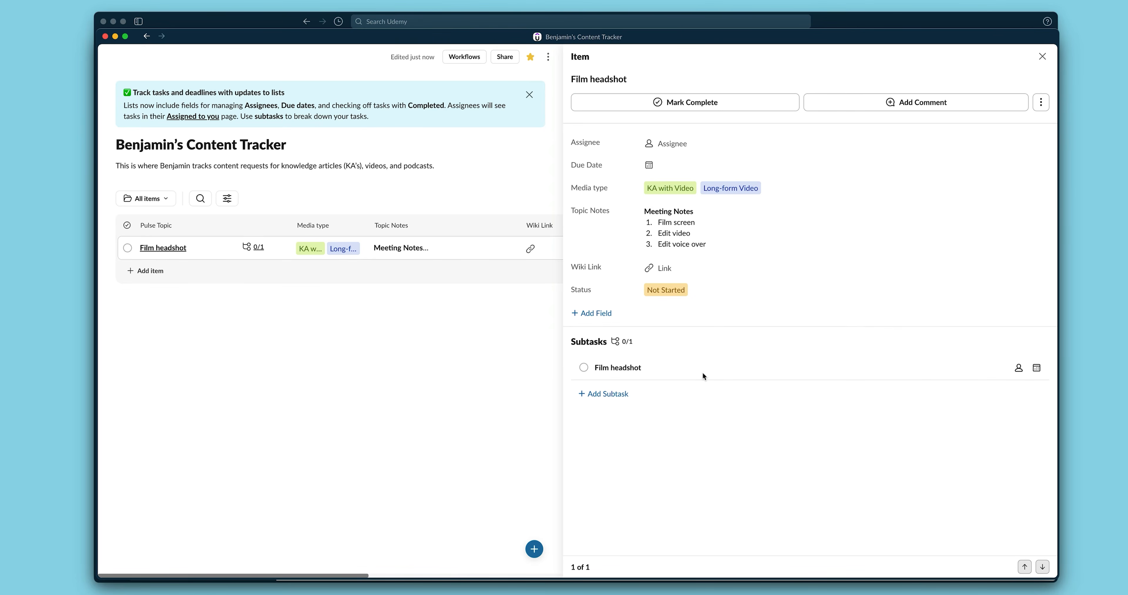
Add a second subtask named "Film screen" to the Film headshot item.
click(615, 395)
text(F)
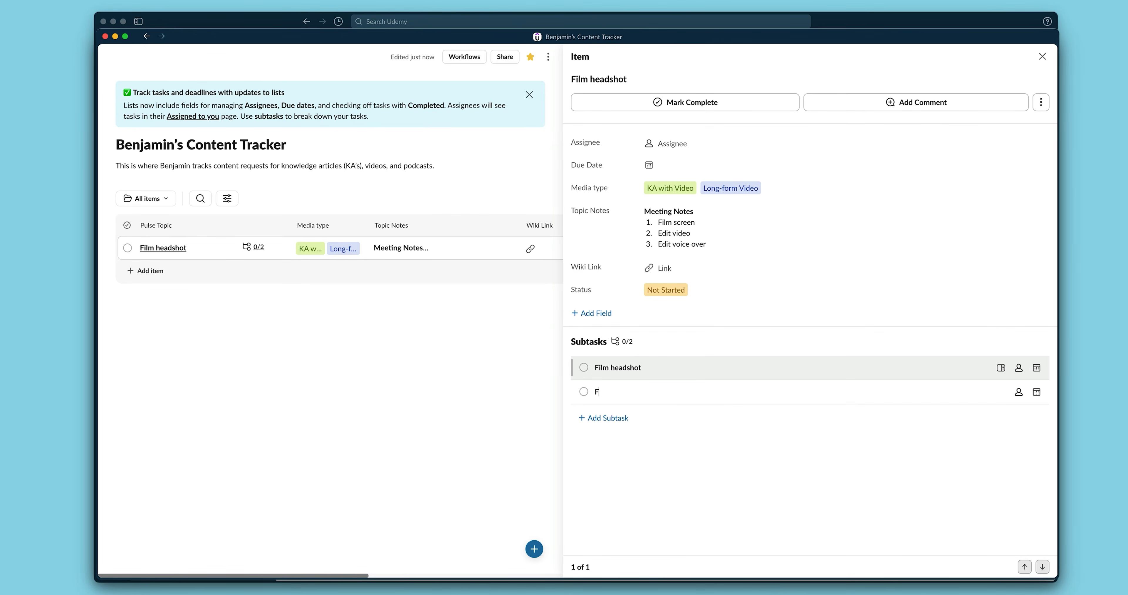
text(ilm screen)
key(Return)
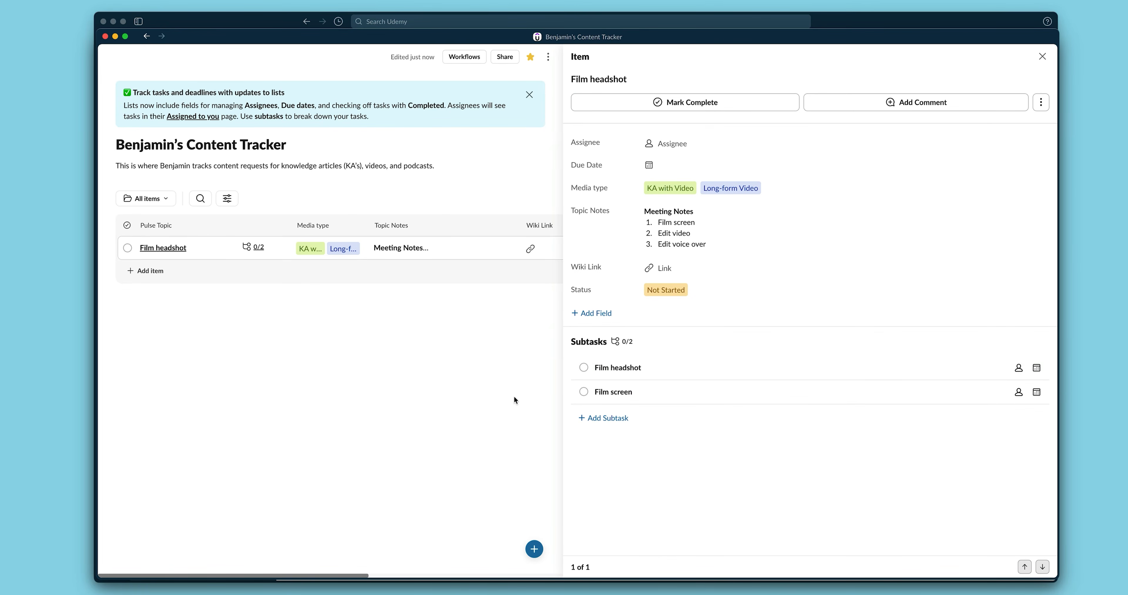
click(661, 224)
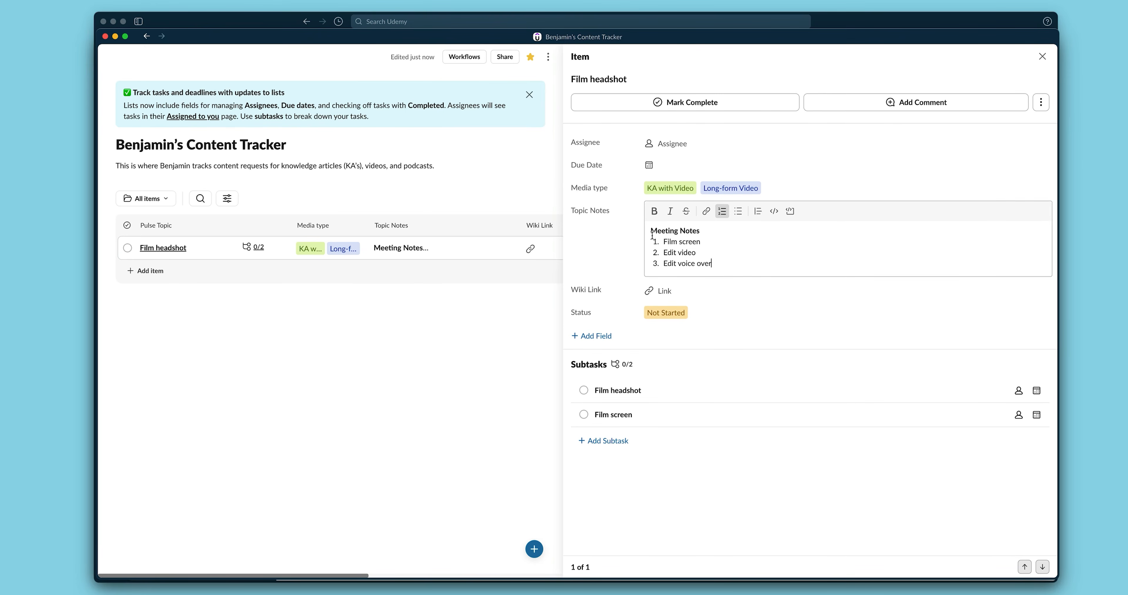
drag(663, 241, 701, 252)
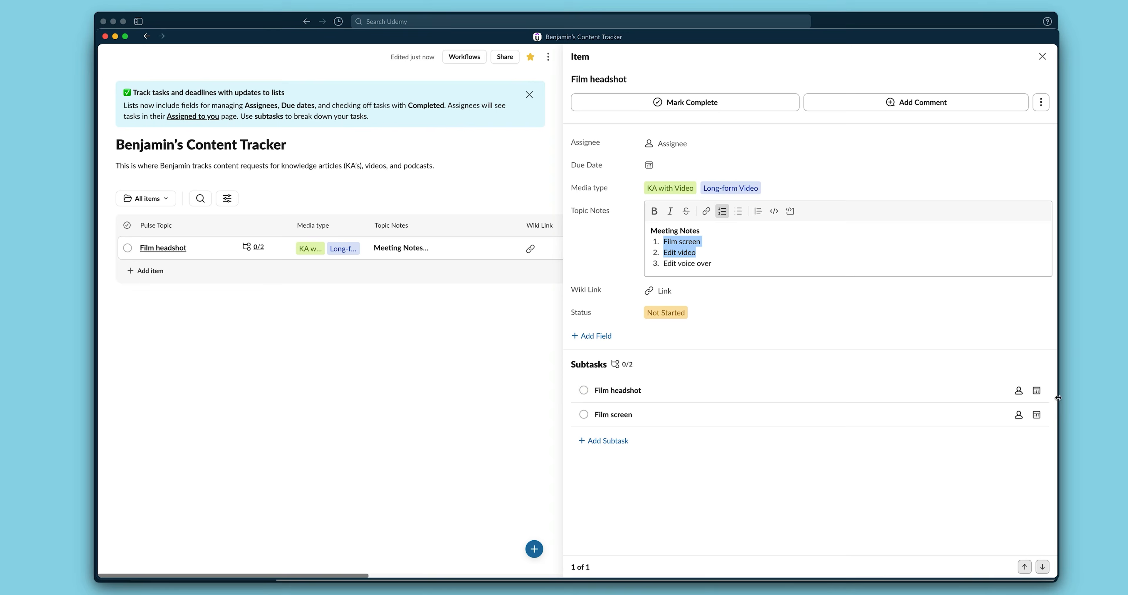
Assign both subtasks to yourself, with Film headshot due today and Film screen due May 14, 2025.
click(1025, 396)
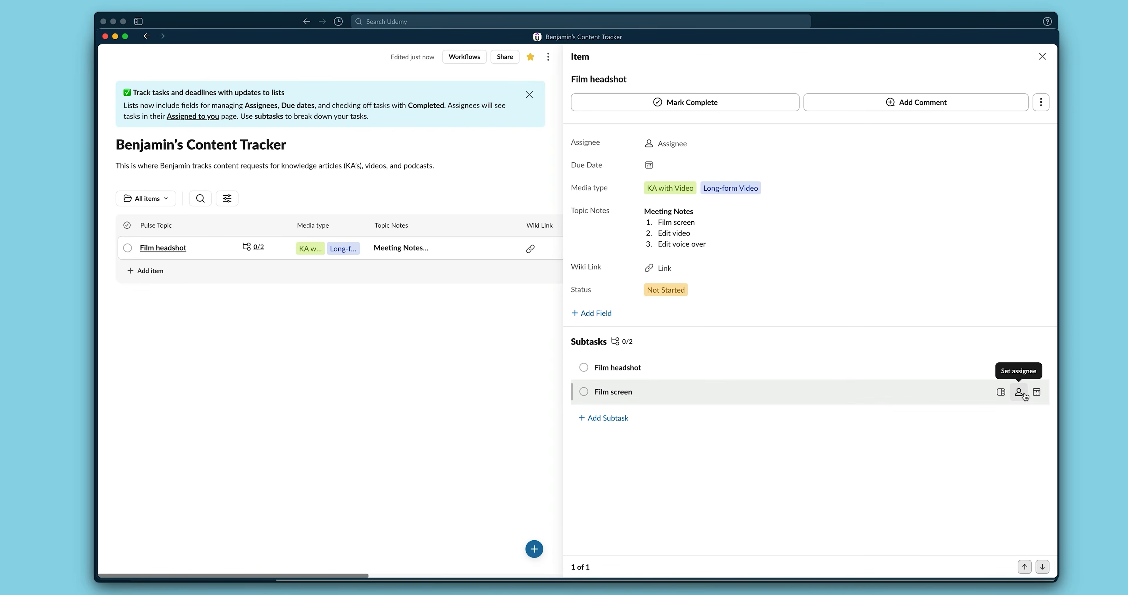
click(1023, 395)
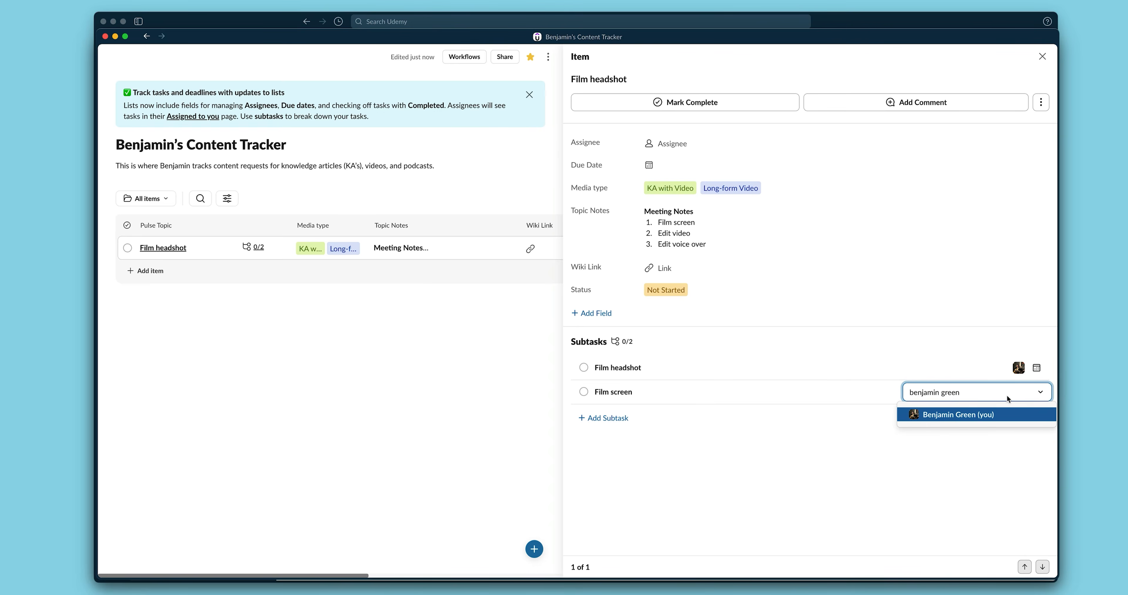
click(940, 416)
click(1037, 392)
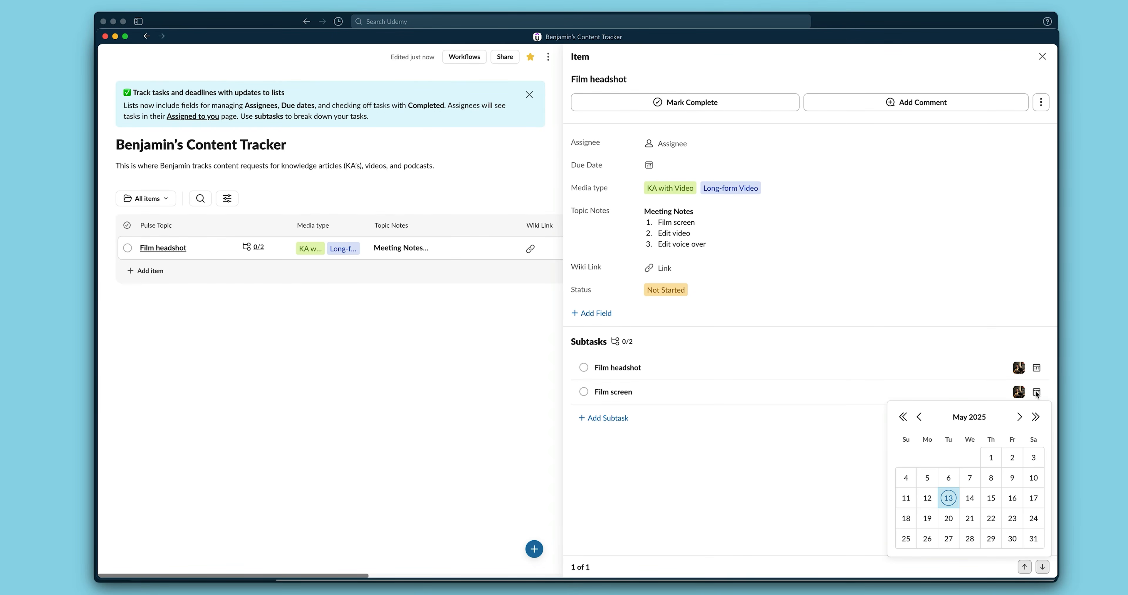
click(970, 498)
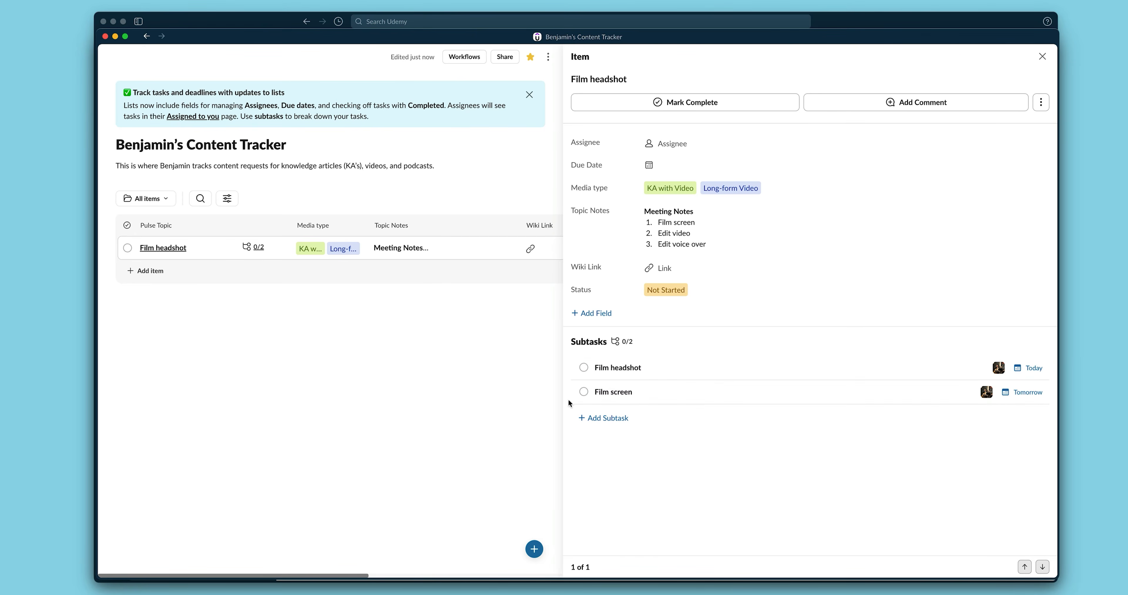
Mark the Film headshot subtask complete and set the parent item's status to In Progress.
click(584, 368)
click(662, 289)
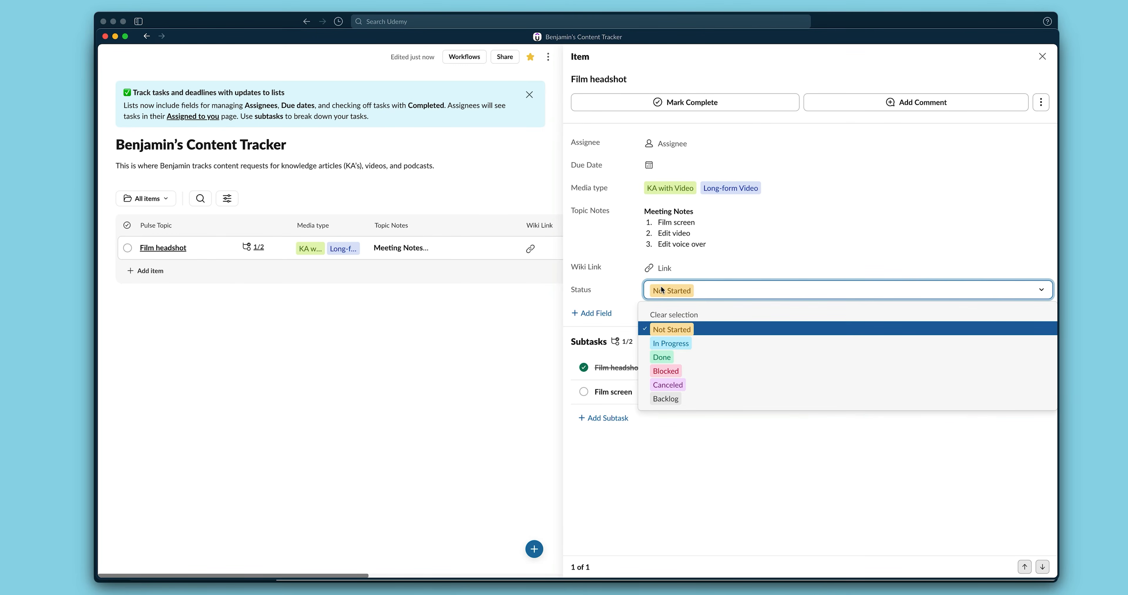
click(674, 345)
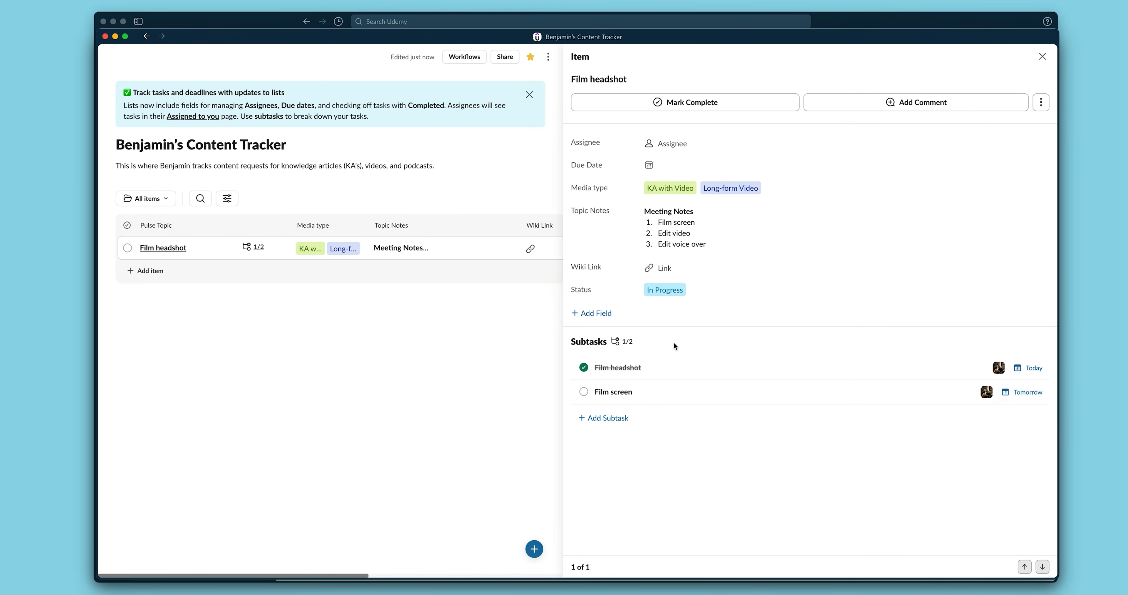
Close the item details and assign the Film headshot item to yourself in the list.
click(1042, 57)
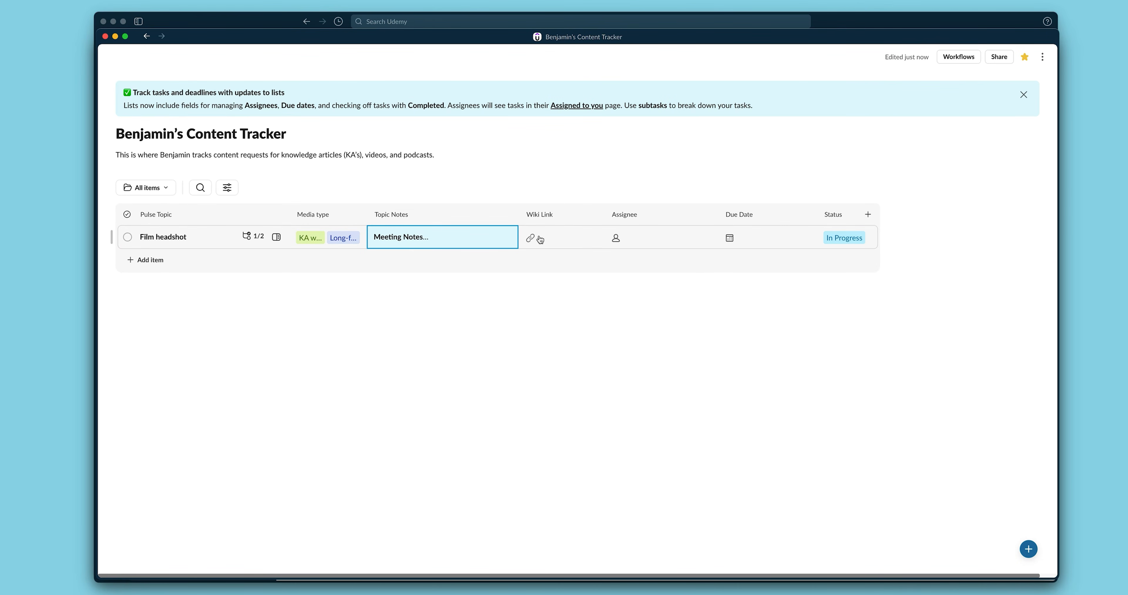
click(623, 240)
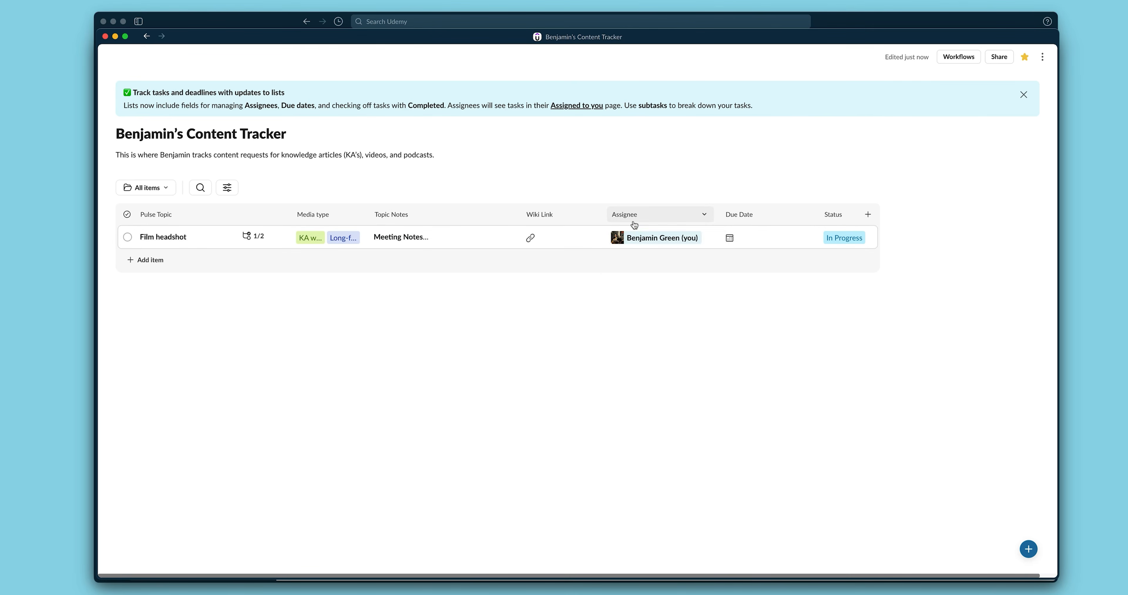
Review the Assignee field's format options without saving, and reopen the Film headshot item's subtasks.
click(635, 220)
click(637, 234)
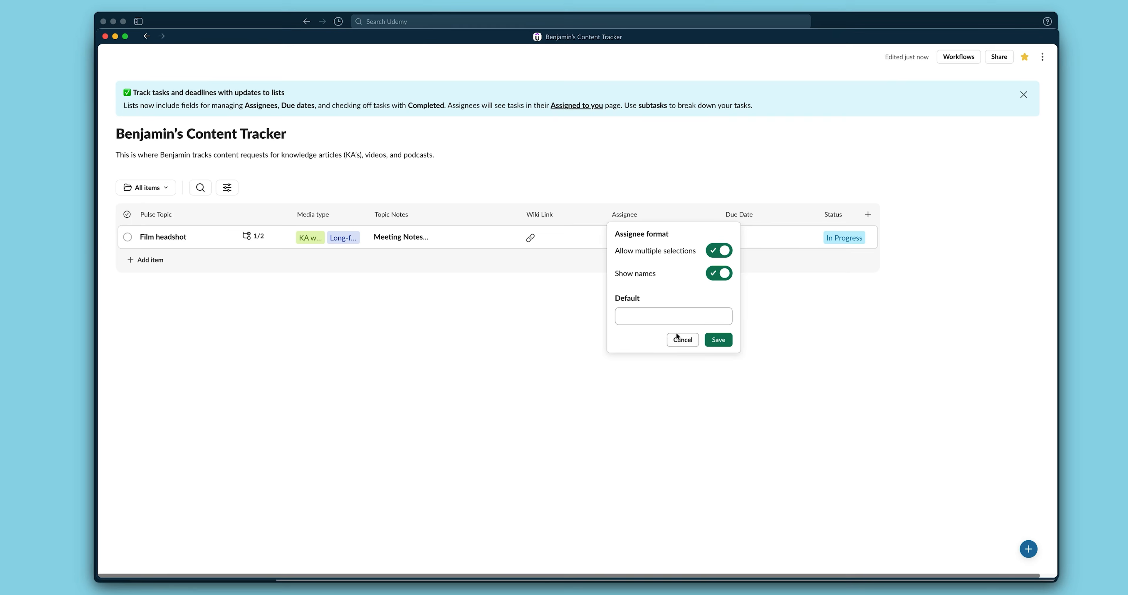
click(677, 338)
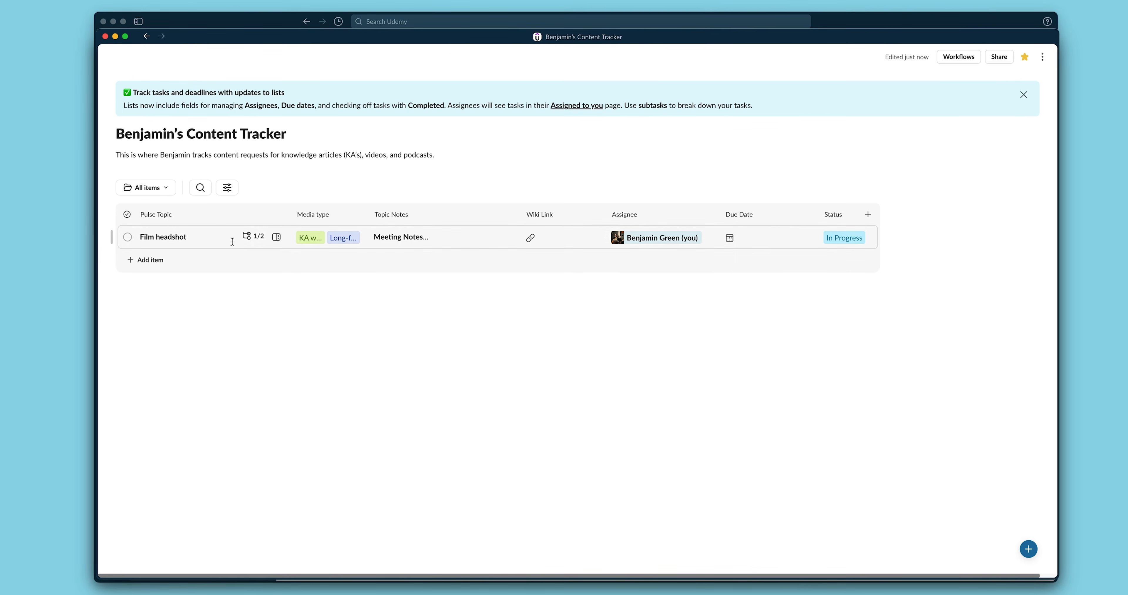
click(254, 237)
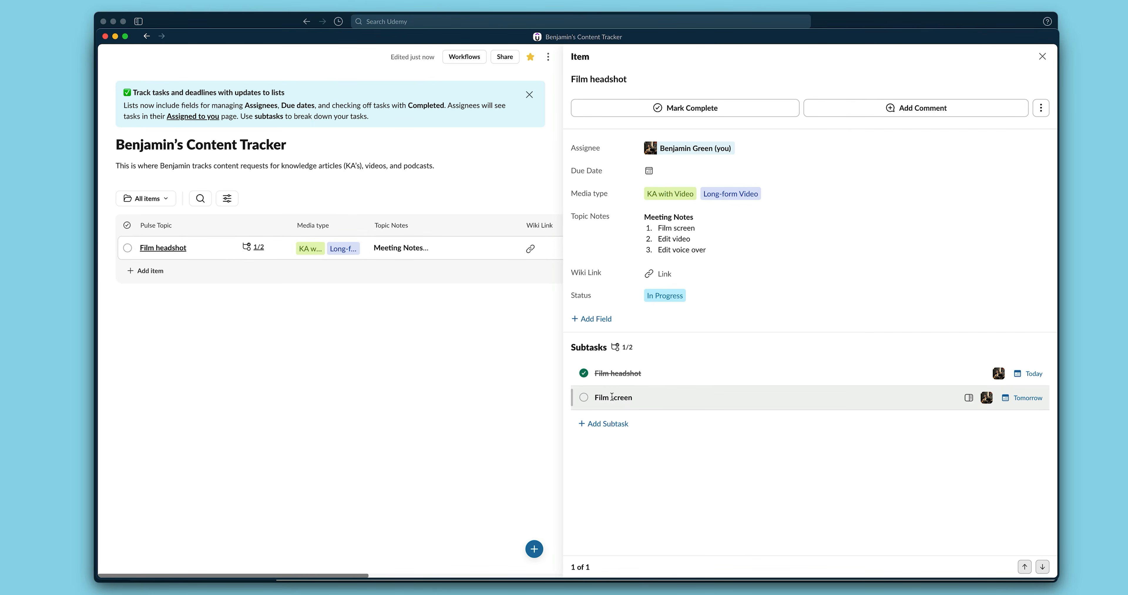
Add a new item named "Film desktop" to the content tracker list.
click(144, 271)
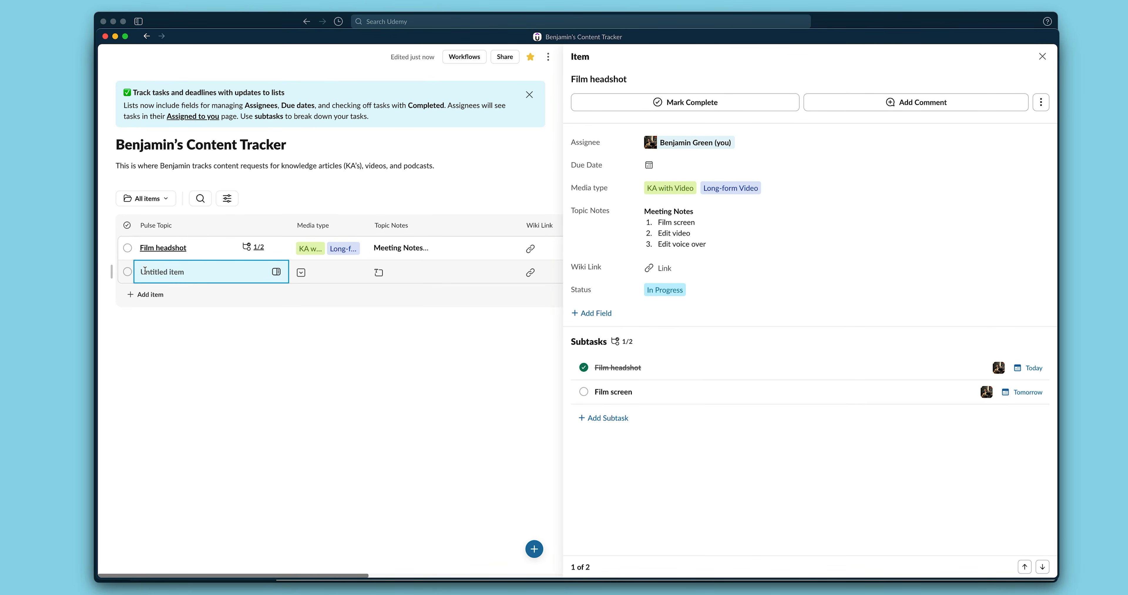
text(film )
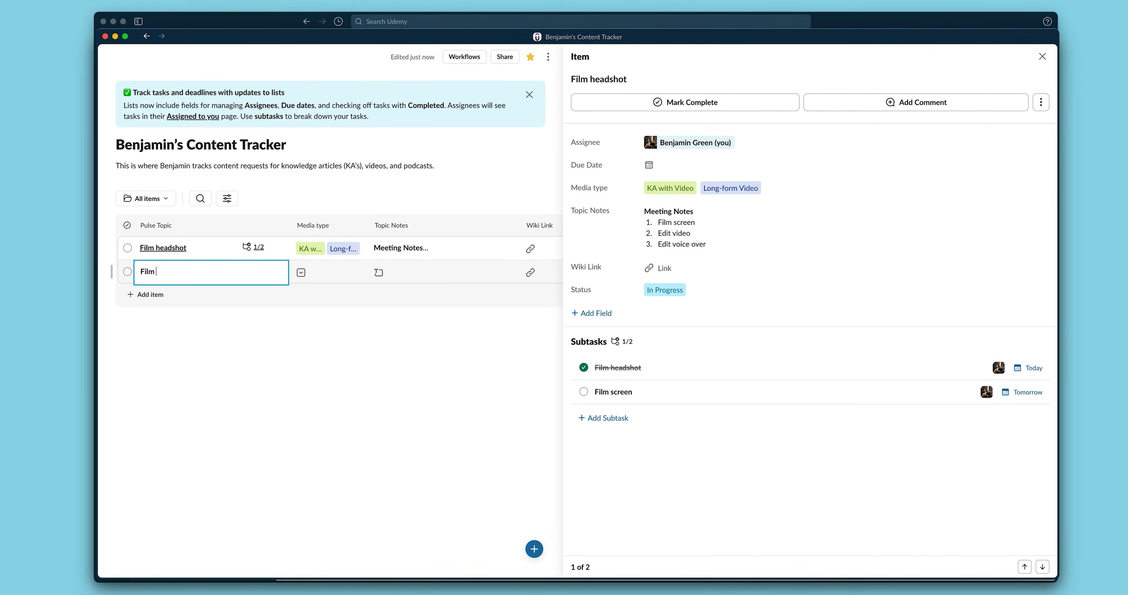
text(desktop)
Add a "Screen Recording" option to the Media type field and save the field.
click(309, 277)
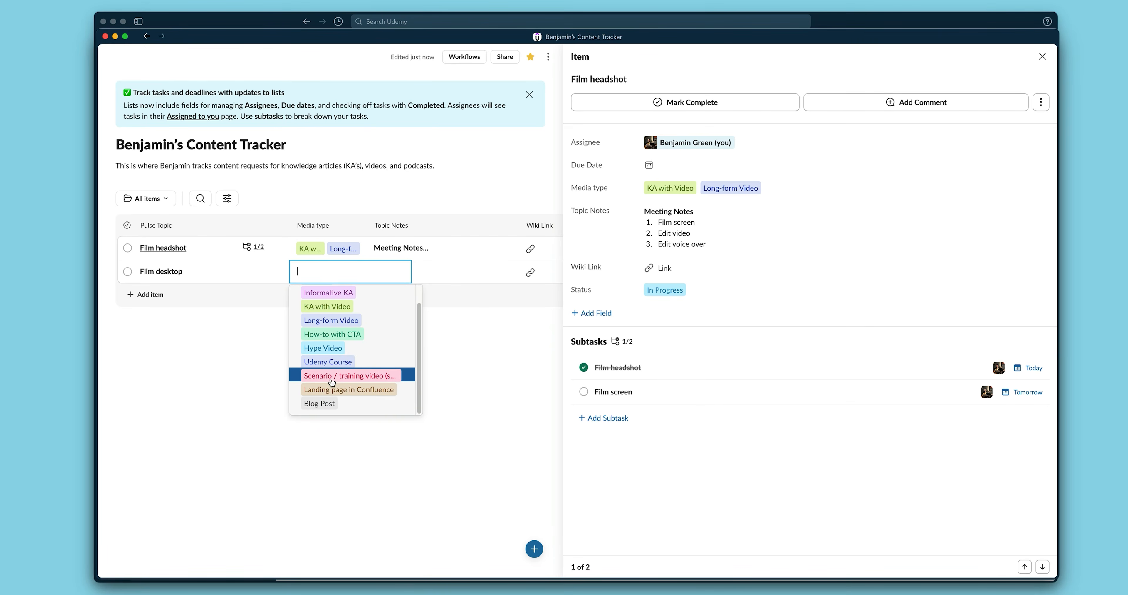
click(314, 225)
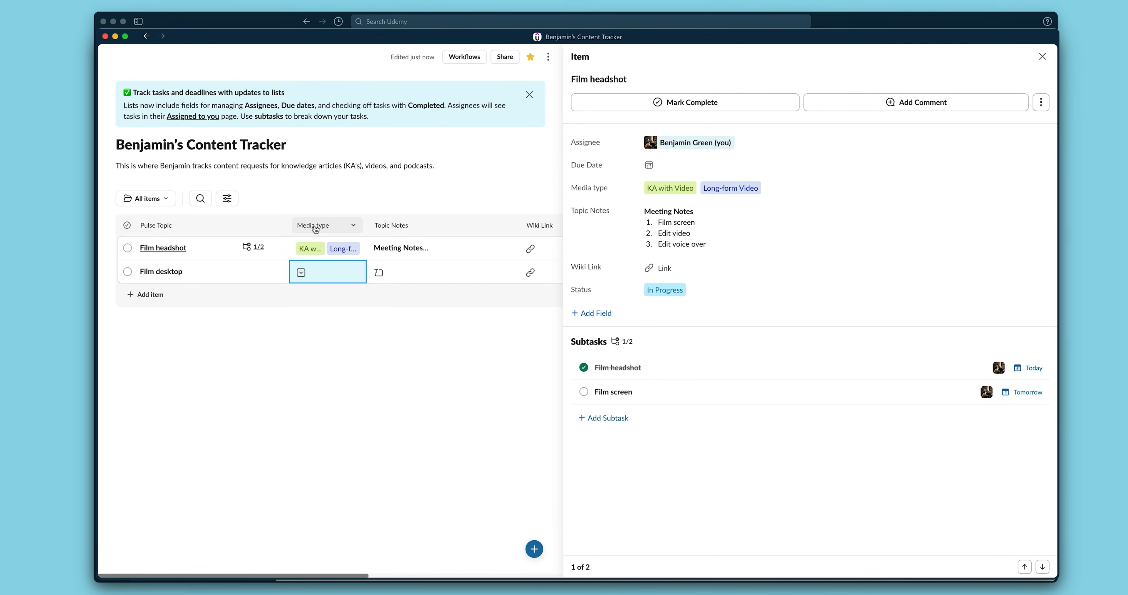
click(314, 226)
click(336, 246)
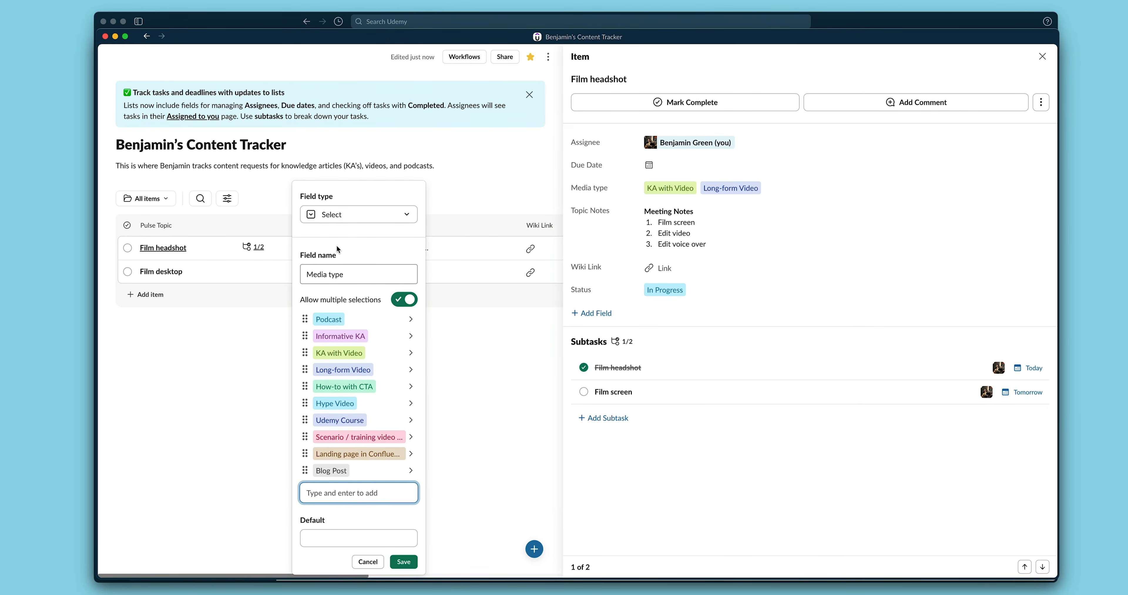
text(Screen Recording)
key(Return)
click(351, 470)
click(301, 332)
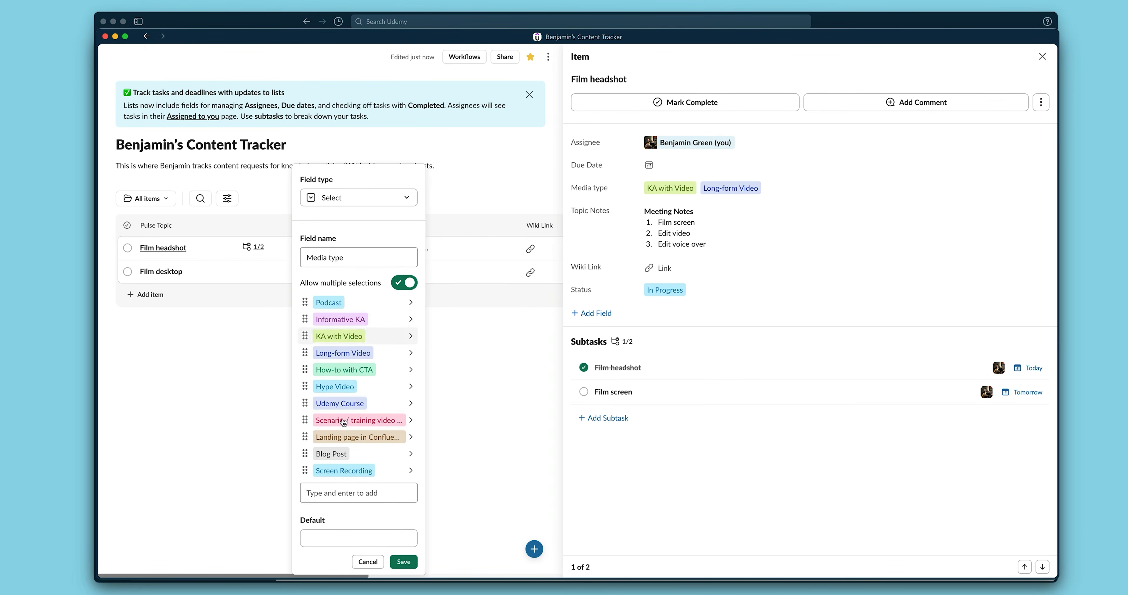
click(403, 561)
Set the Film desktop item's media type to Screen Recording and enter "Film screen" in its Topic Notes.
click(304, 275)
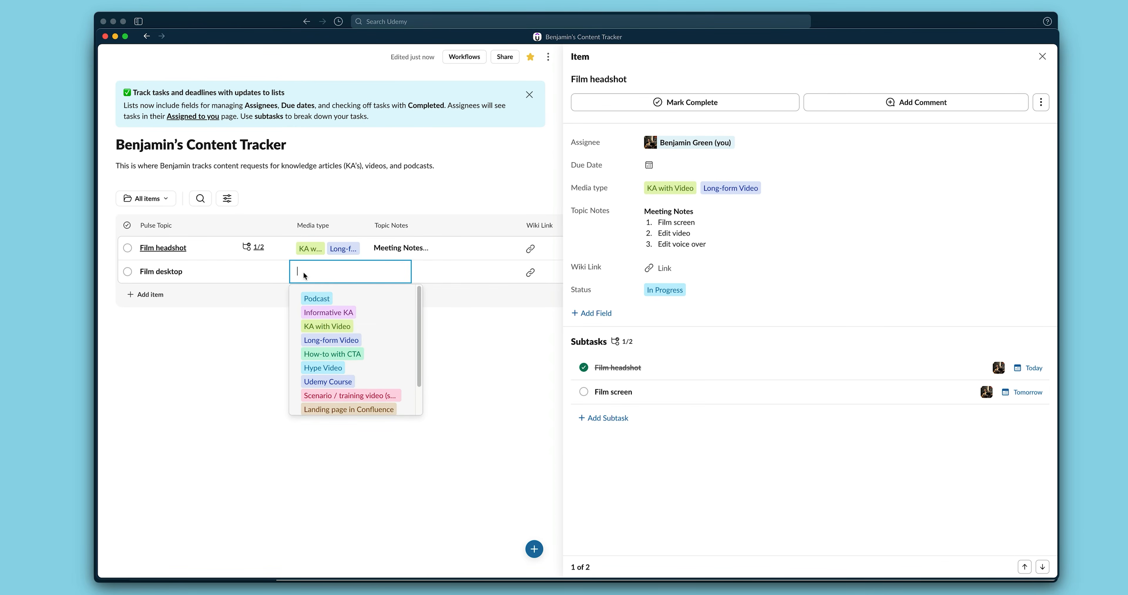
text(scr)
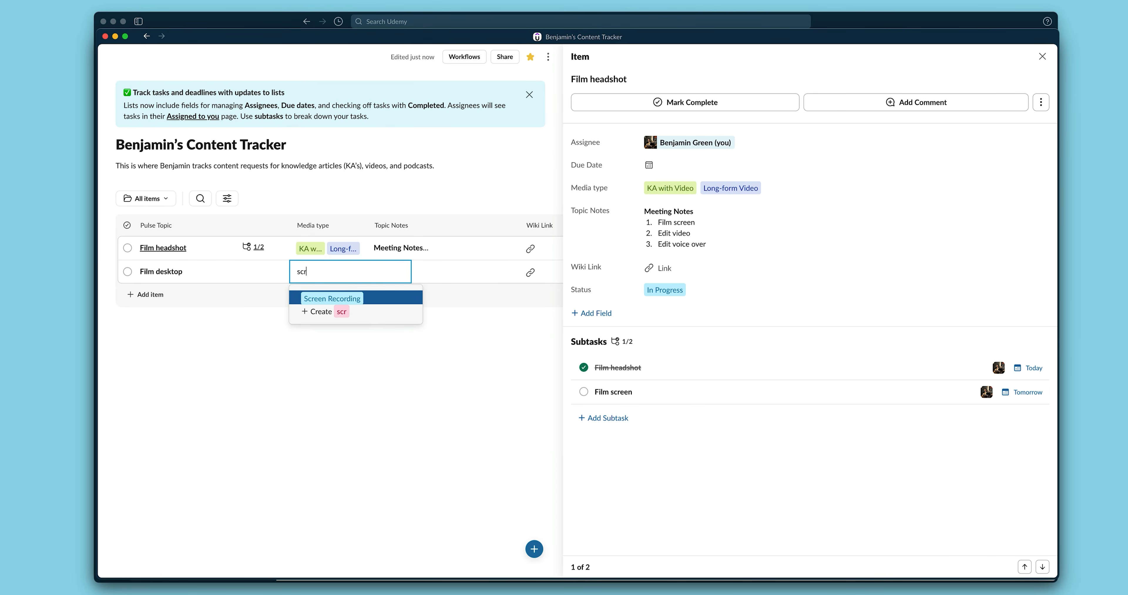
click(317, 298)
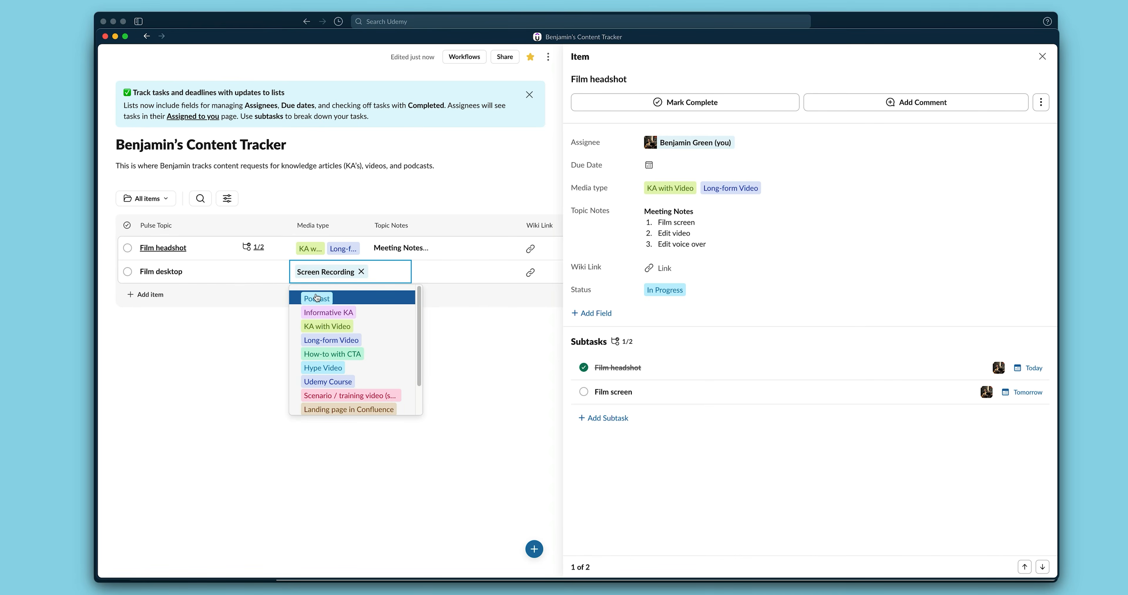
click(317, 297)
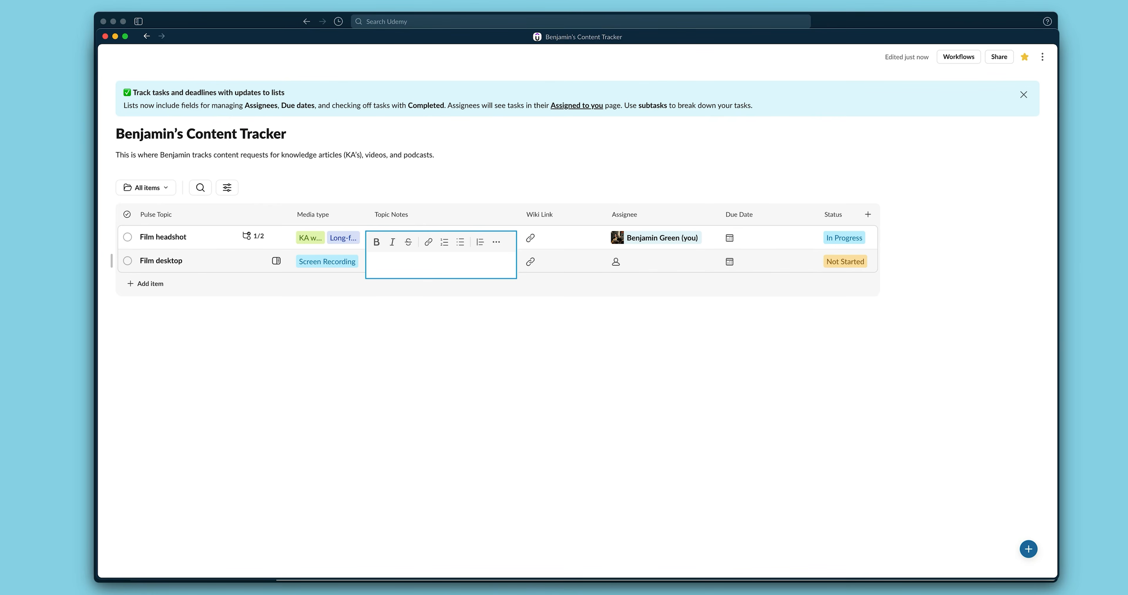
text(Film screen)
Assign the Film desktop item to yourself and set its due date to 05/14/2025.
click(633, 268)
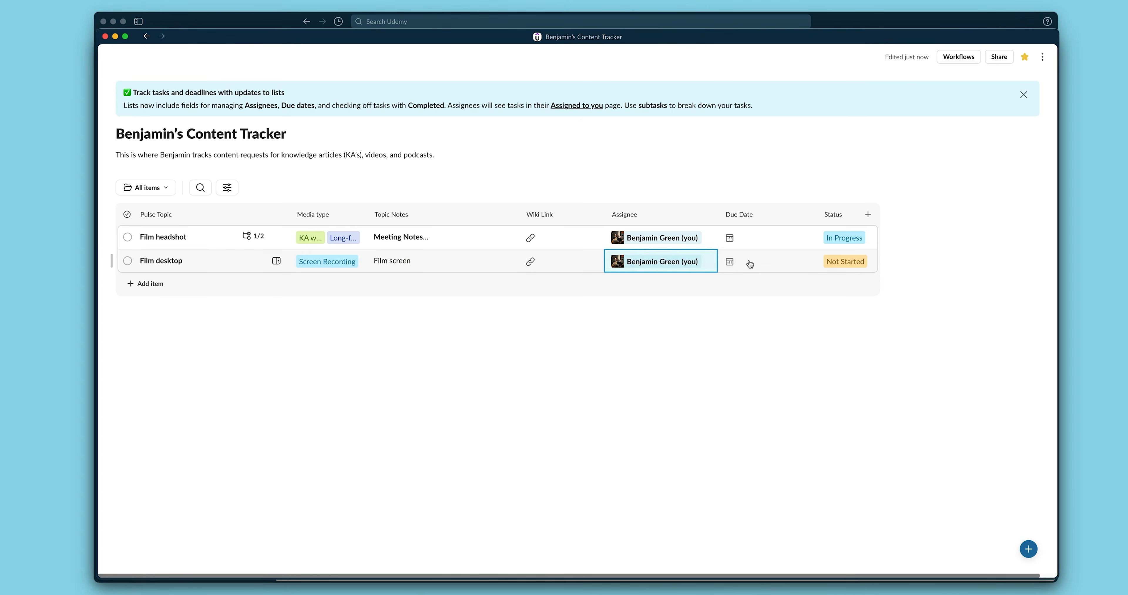
click(736, 262)
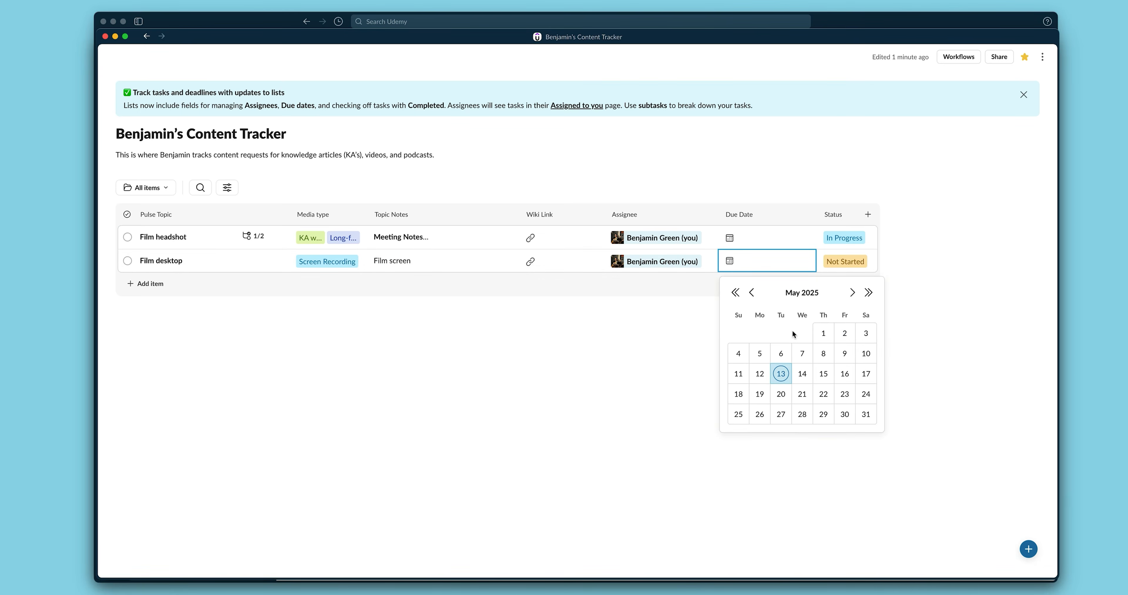
click(801, 373)
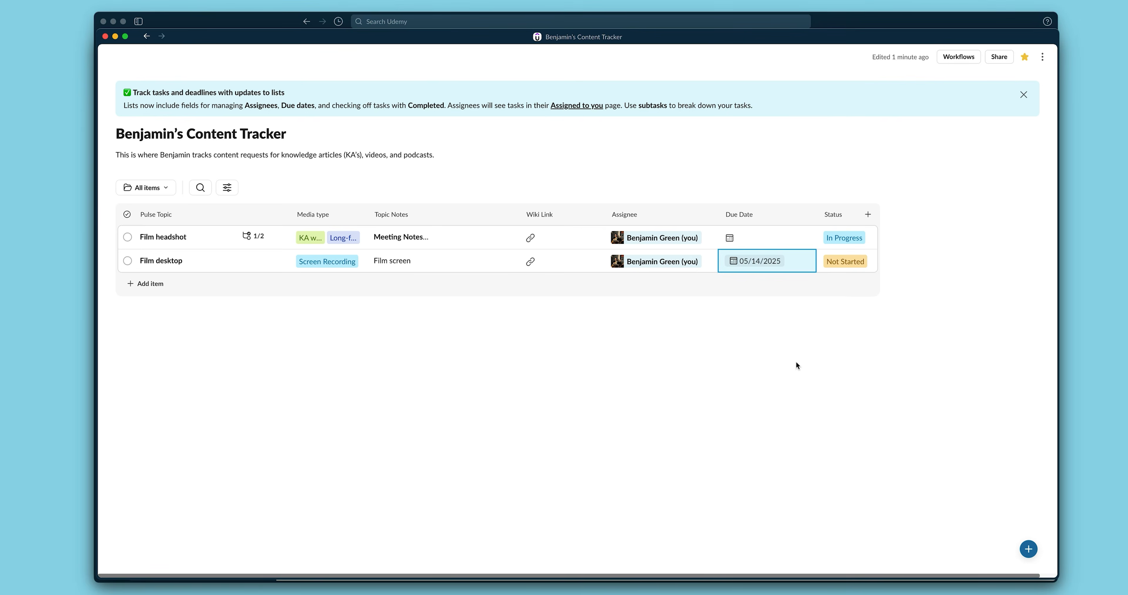
Set the Film headshot item's due date to 05/13/2025 and the Film desktop item's status to Backlog.
click(747, 239)
click(781, 350)
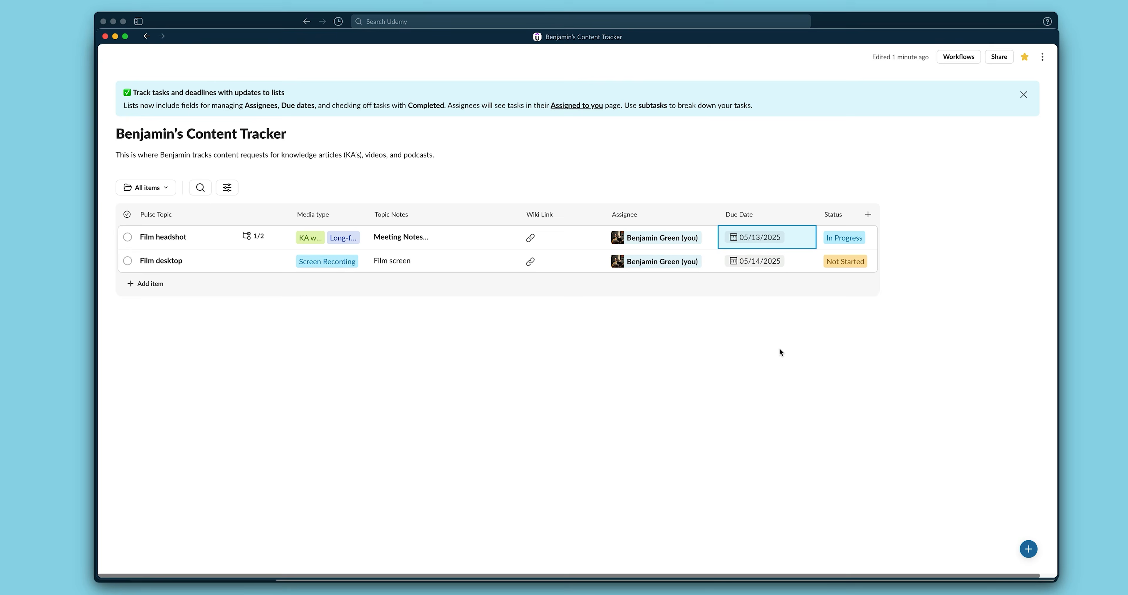
click(846, 261)
click(837, 373)
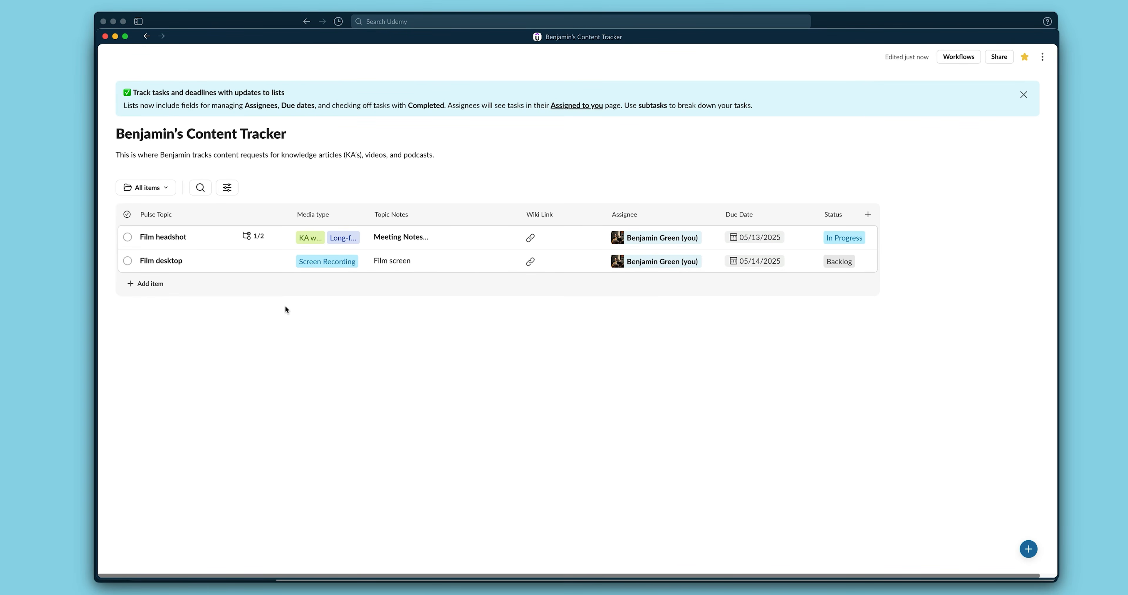
Change the list's layout from Table to Board and close the view settings.
click(226, 188)
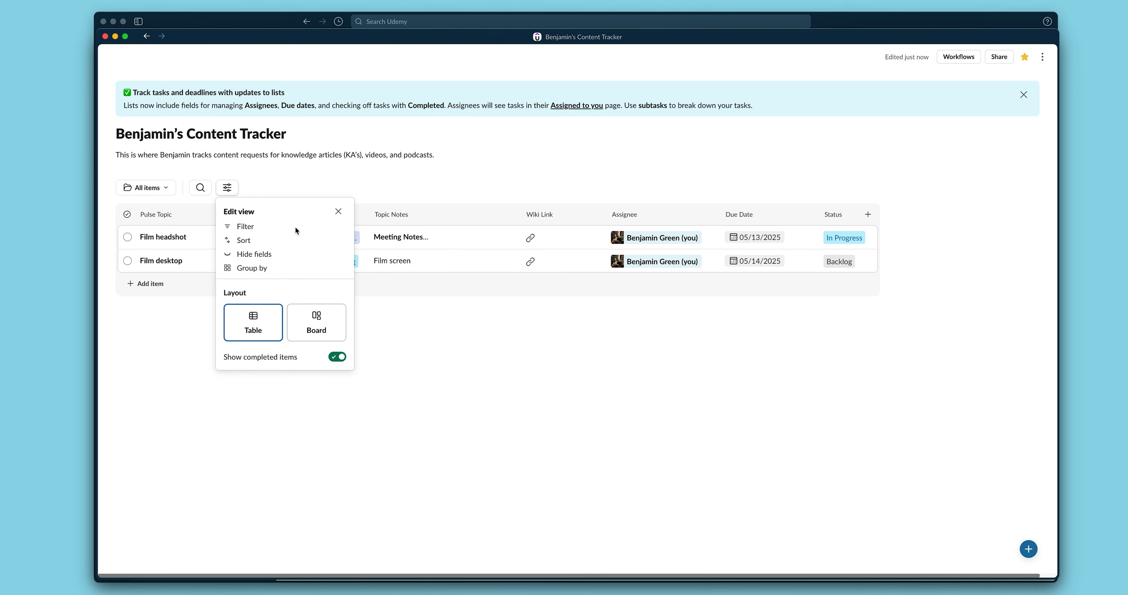
click(321, 331)
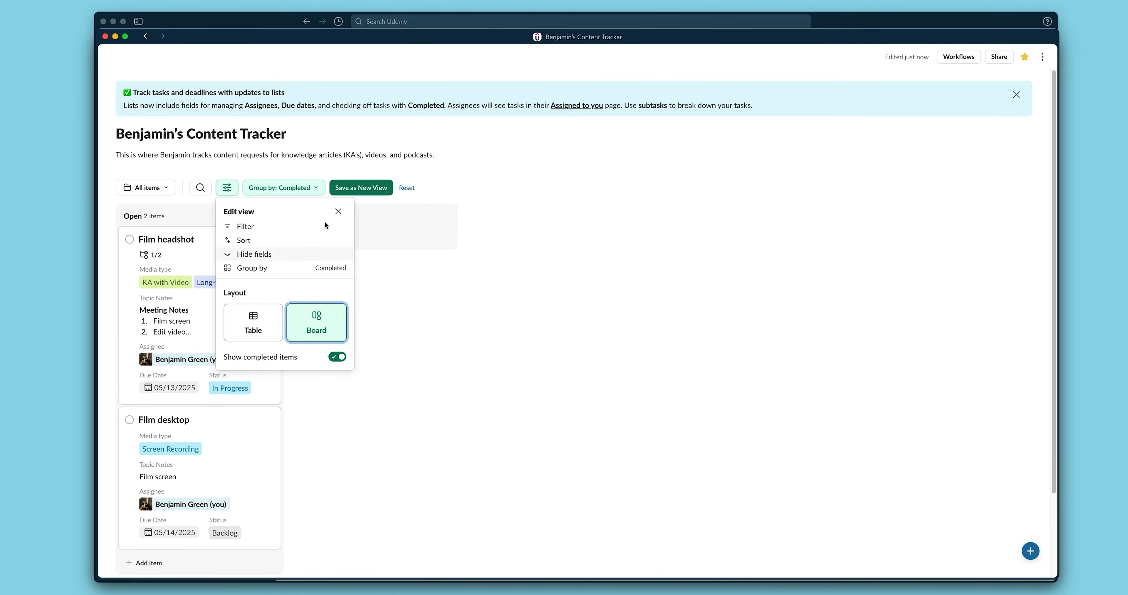
click(338, 211)
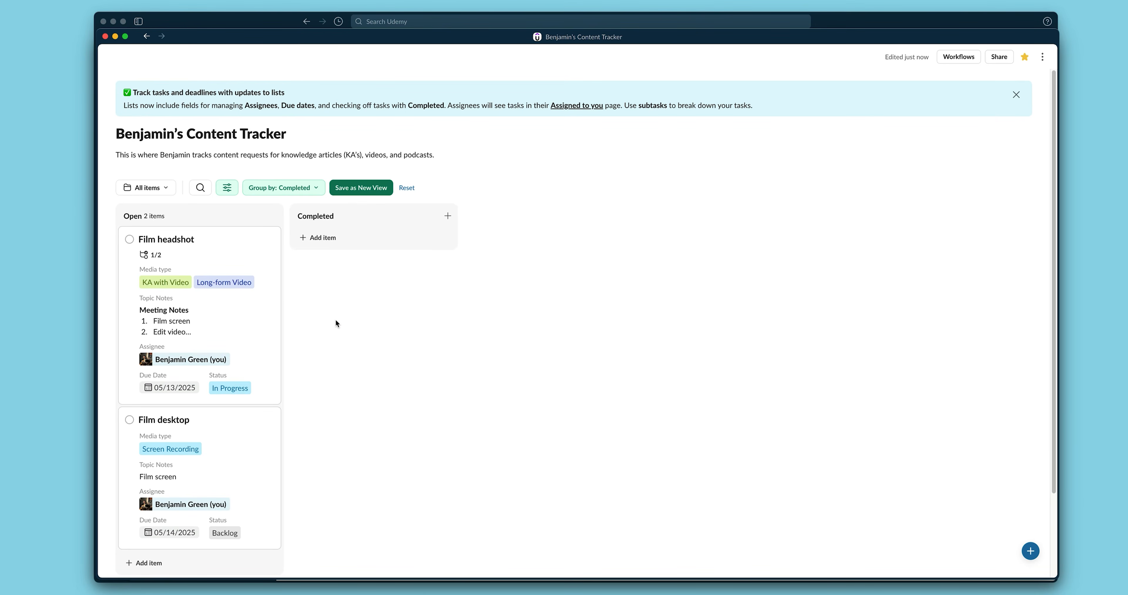
Group the board by Status instead of Completed and look over the items in the status columns.
click(279, 189)
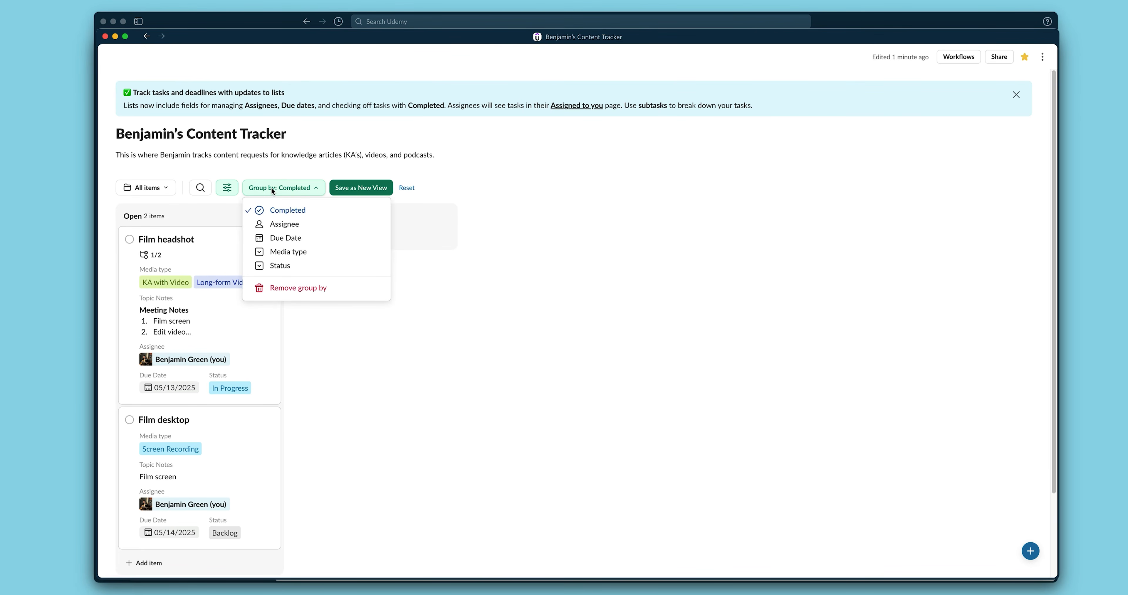
click(271, 188)
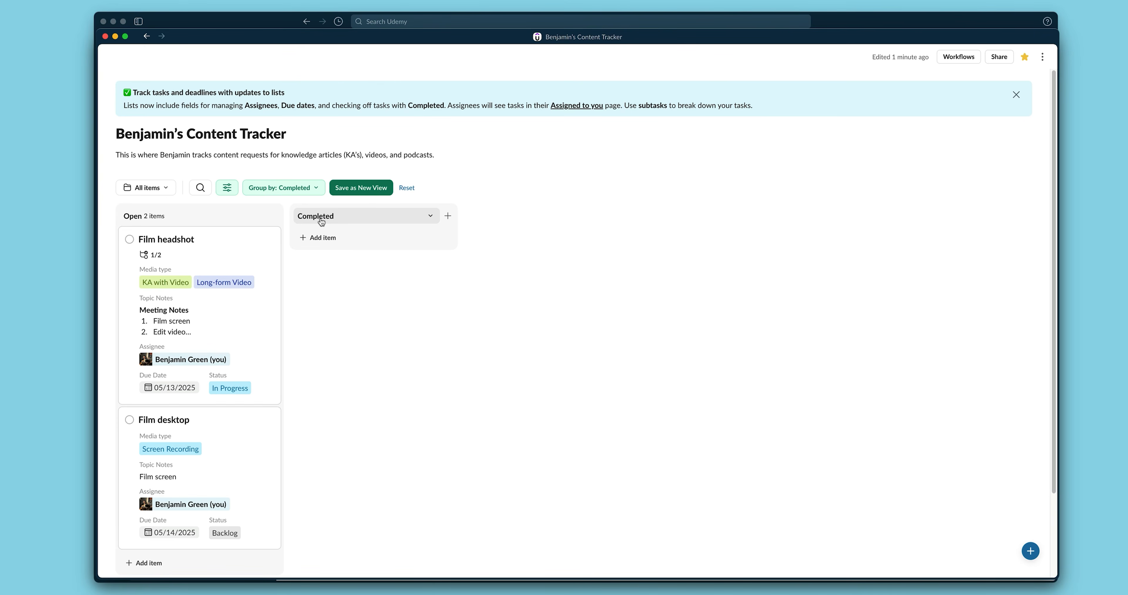
click(305, 193)
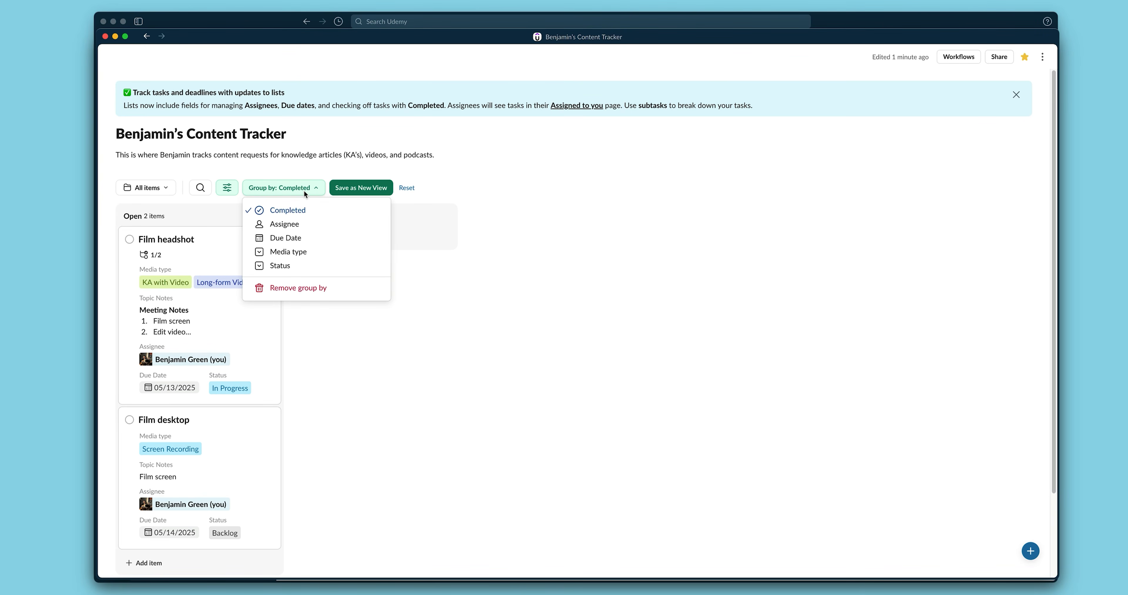
click(280, 265)
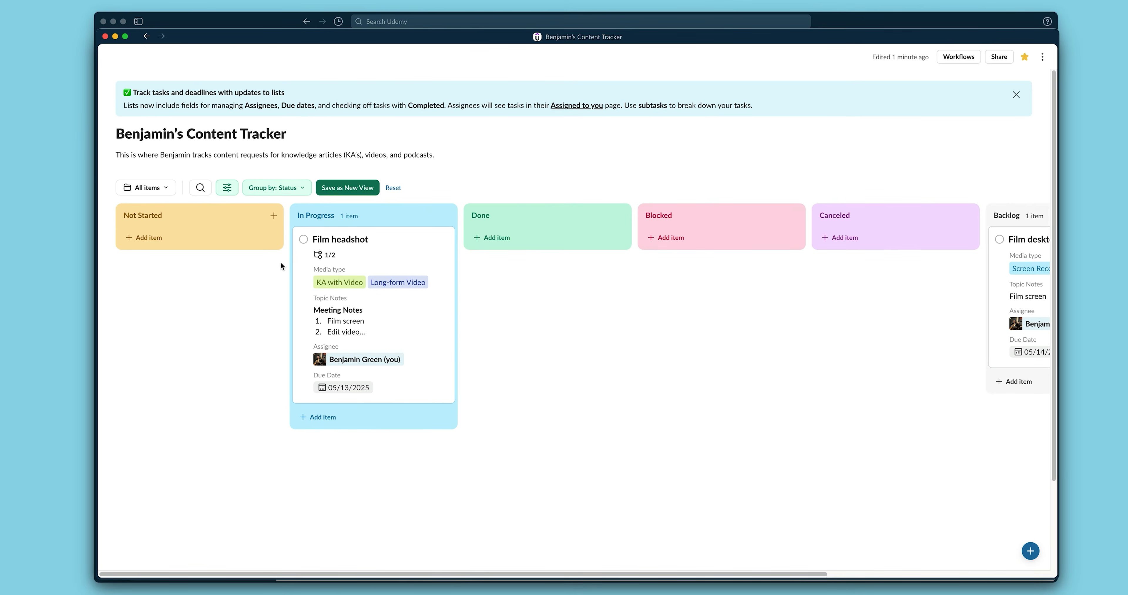
scroll(272, 269, right, 3)
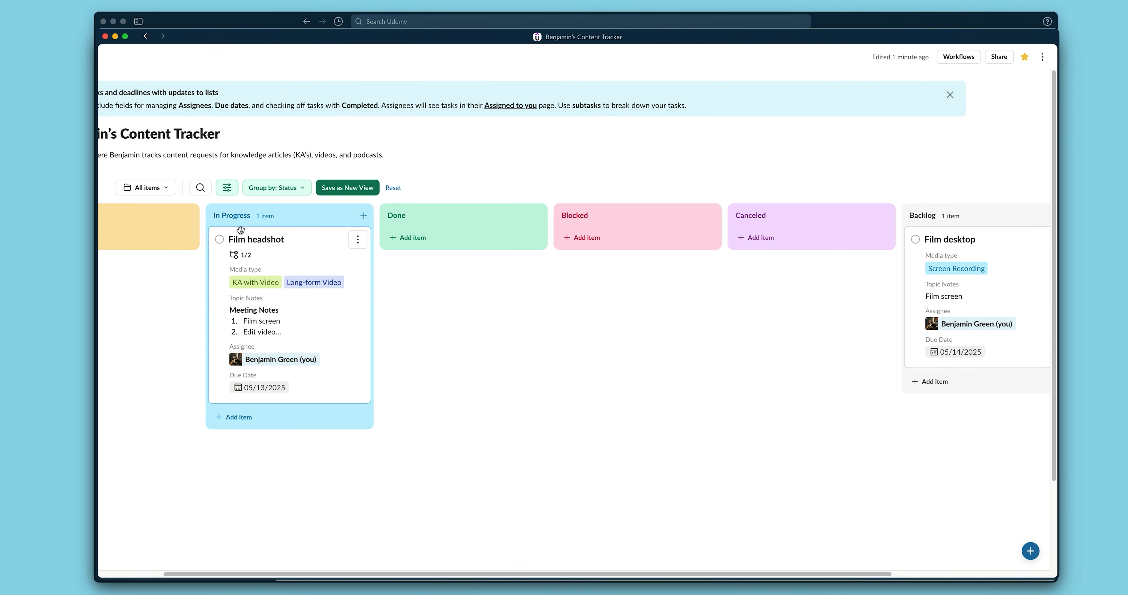
scroll(860, 235, right, 3)
scroll(861, 235, left, 2)
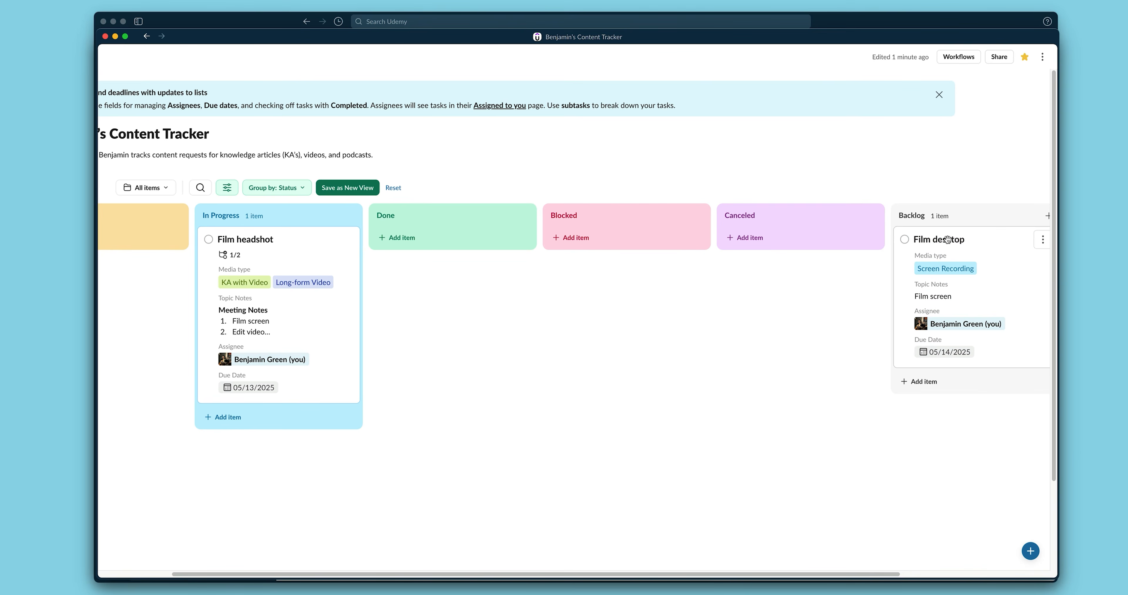
Move the Film desktop card from the Backlog column to In Progress, below Film headshot.
click(949, 242)
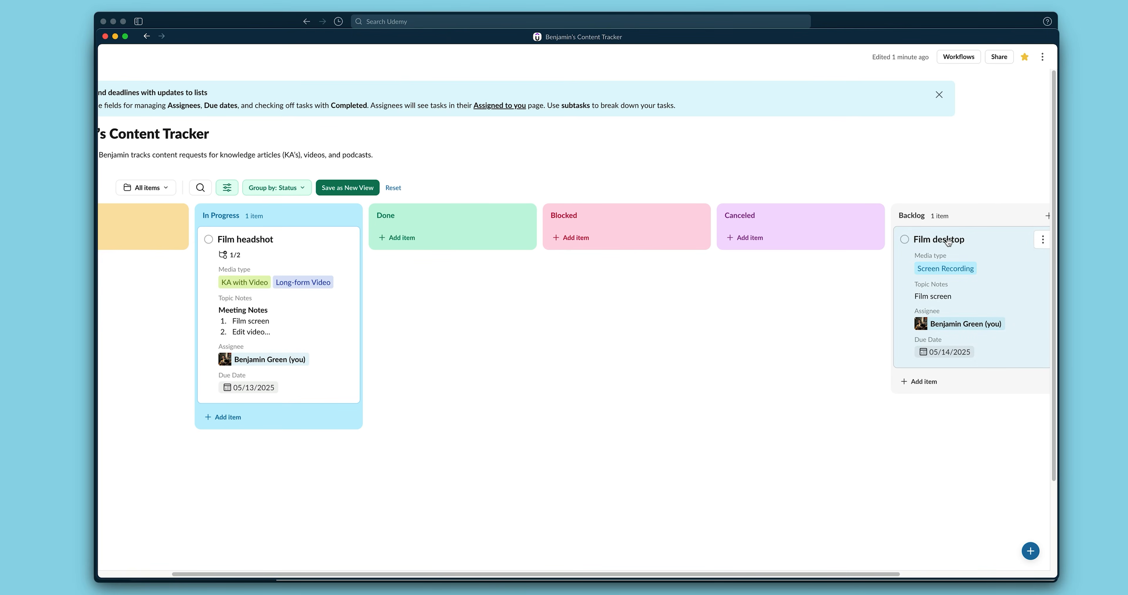
drag(949, 242, 247, 409)
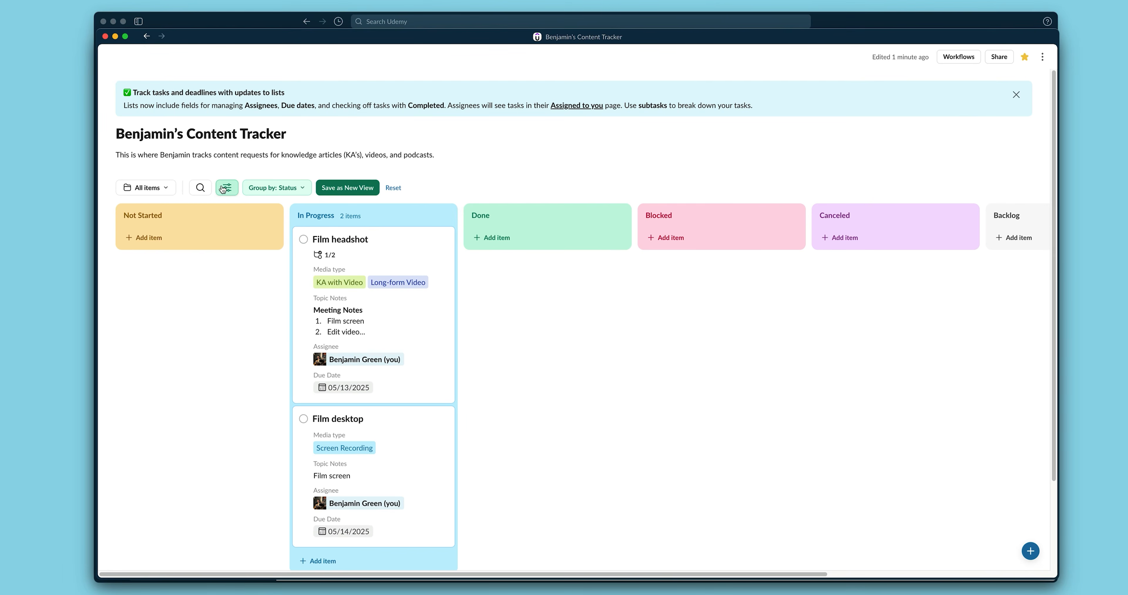
Switch the list's layout from Board back to Table and look over the status groups.
click(224, 187)
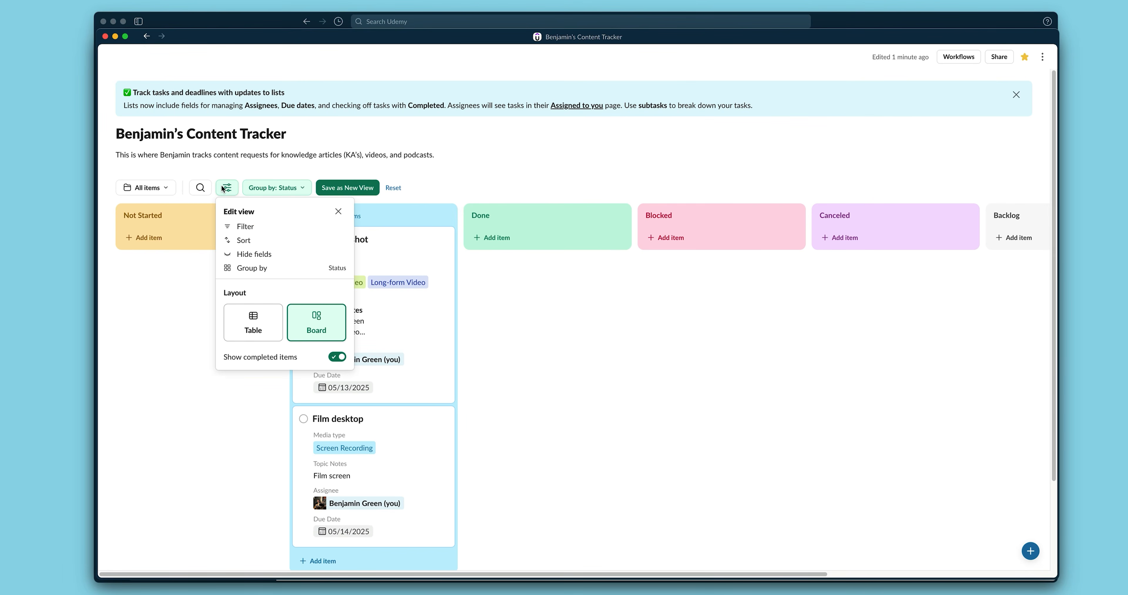
click(239, 324)
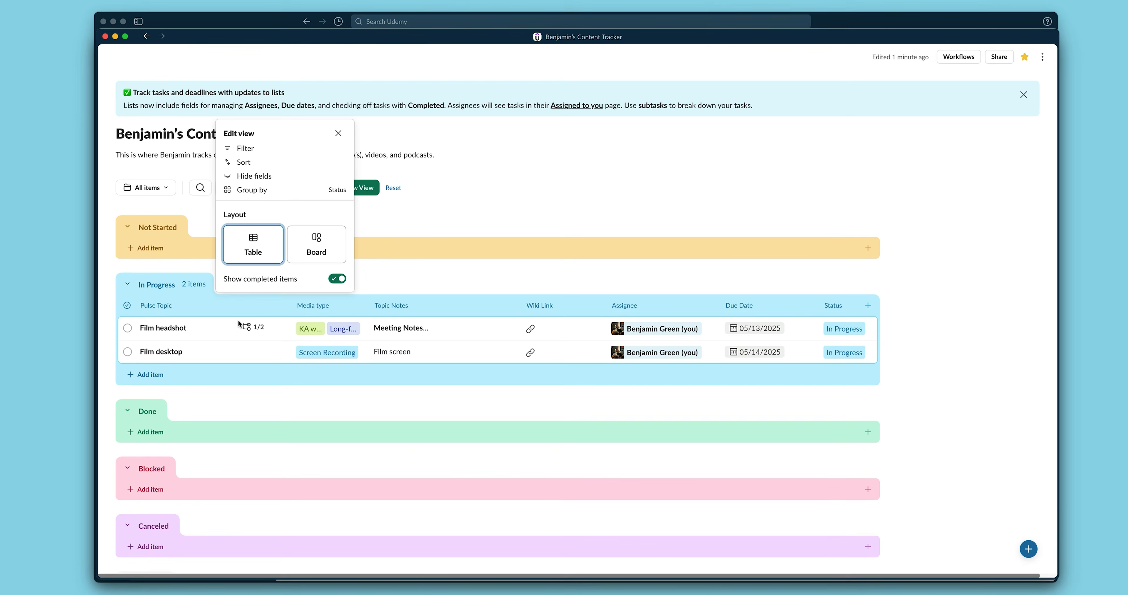
click(339, 134)
scroll(272, 307, down, 1)
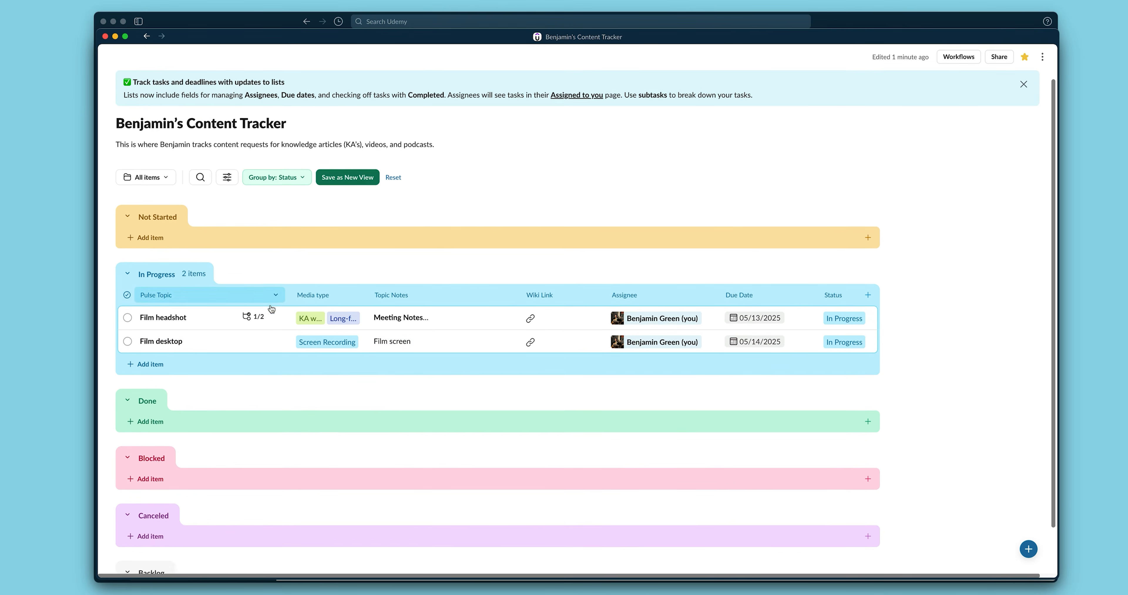
scroll(271, 309, down, 2)
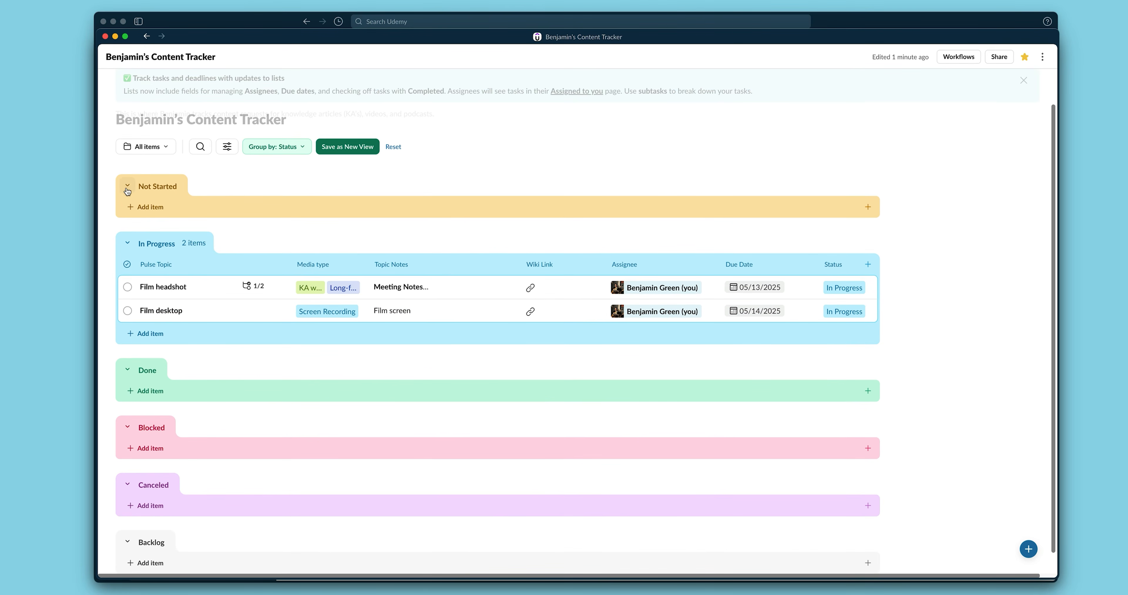
scroll(190, 283, down, 2)
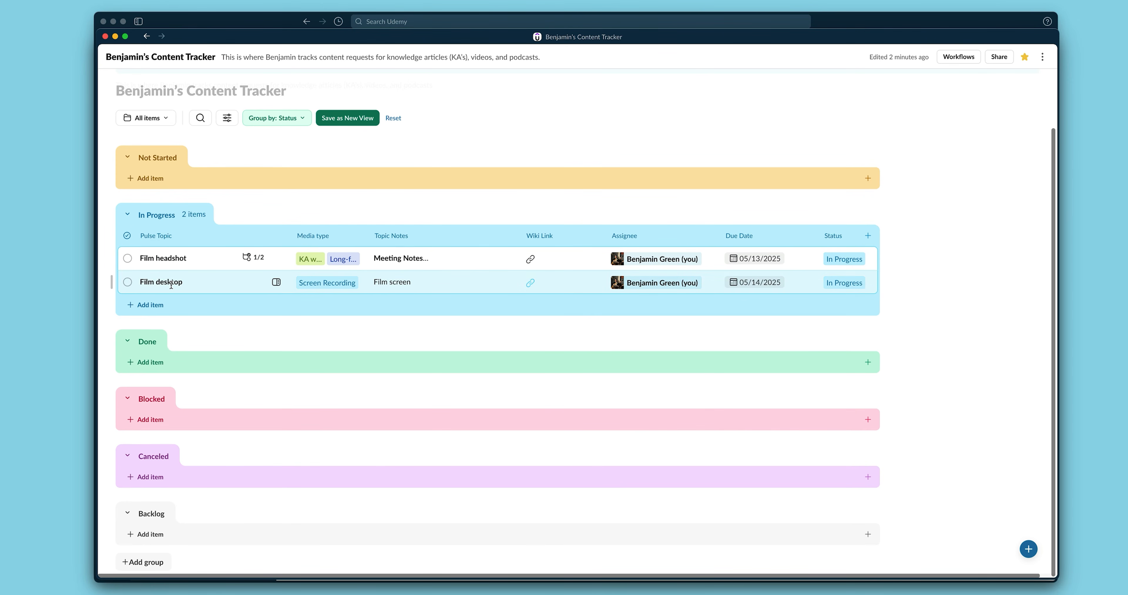
Try grouping the list by Due Date and by Media type, look over the groups, and reset the view.
click(293, 119)
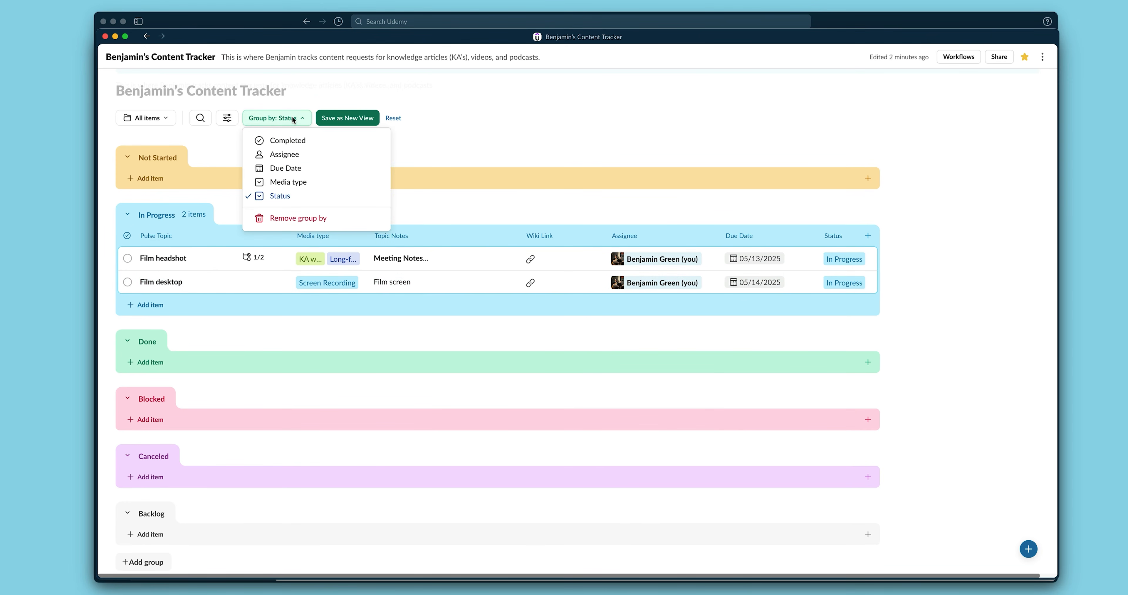
click(282, 168)
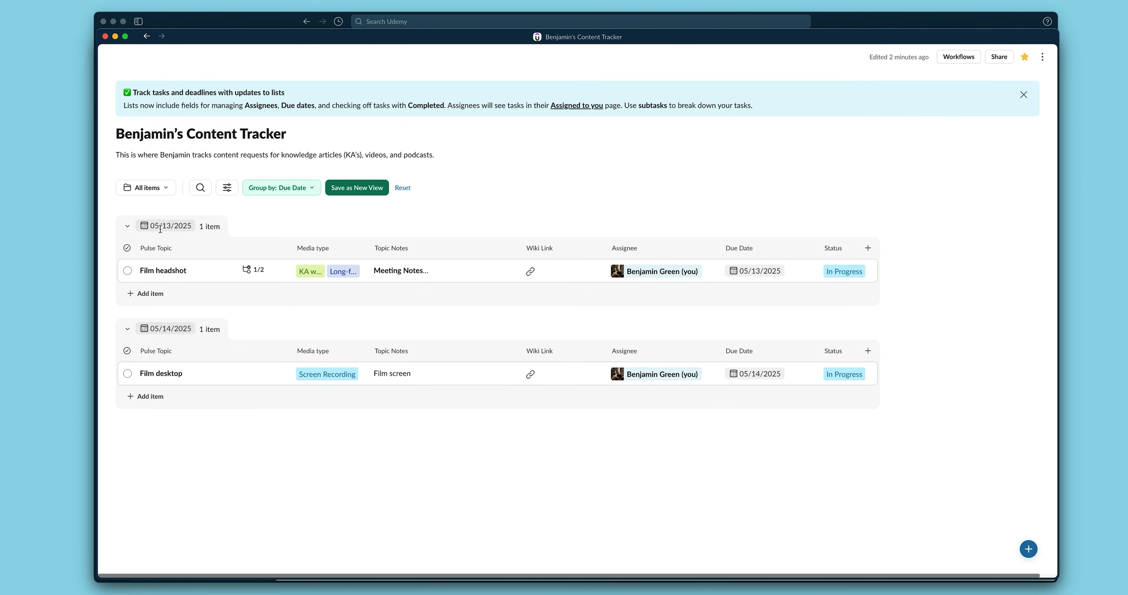
click(295, 189)
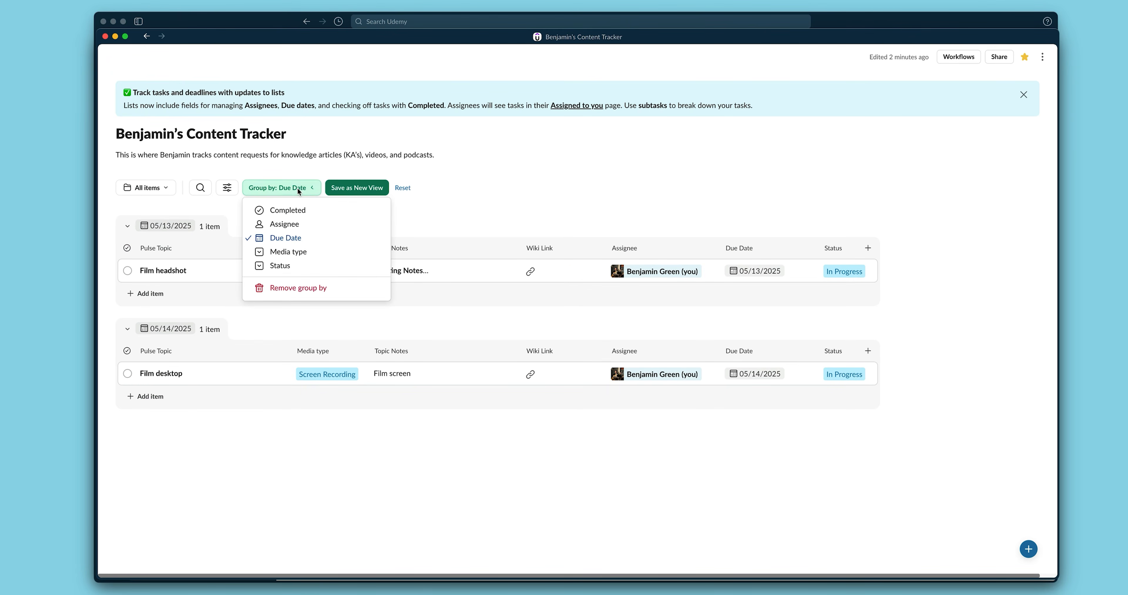
click(289, 257)
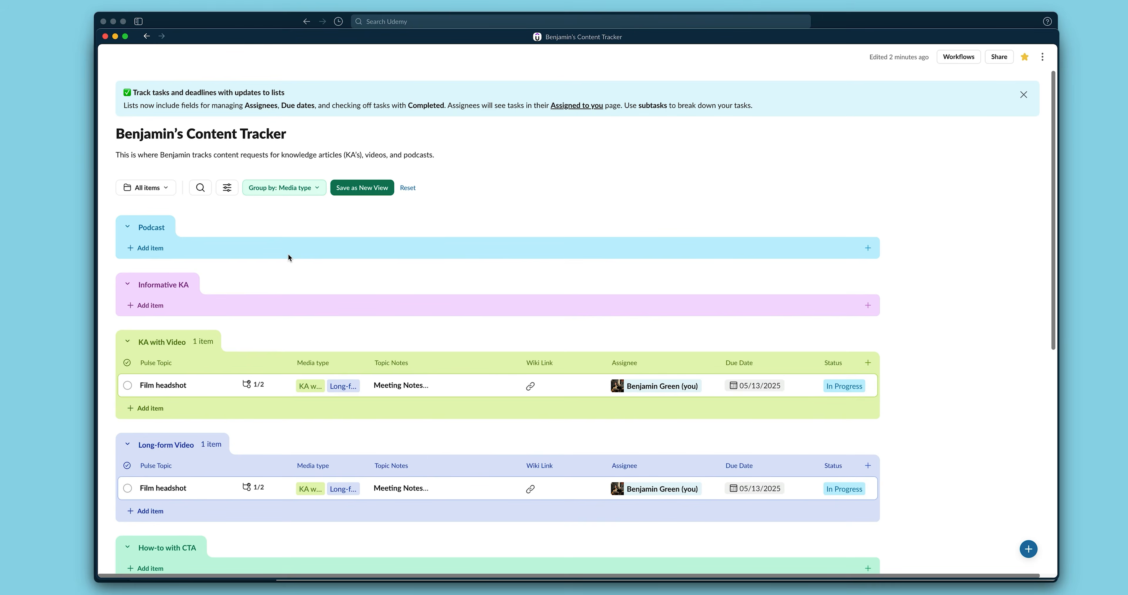
scroll(284, 289, down, 3)
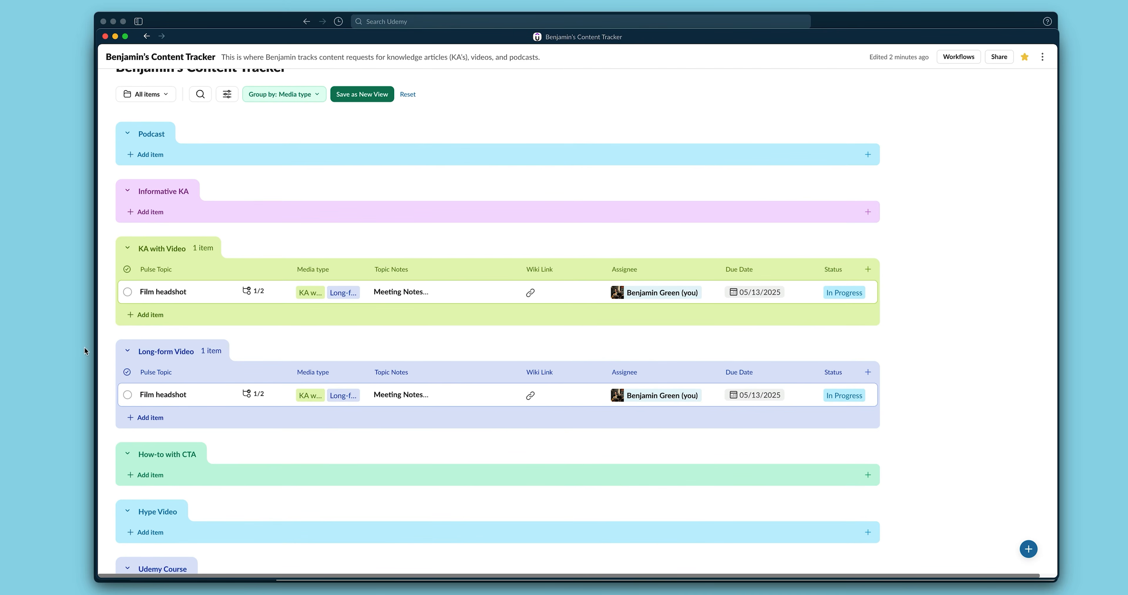
scroll(163, 363, down, 5)
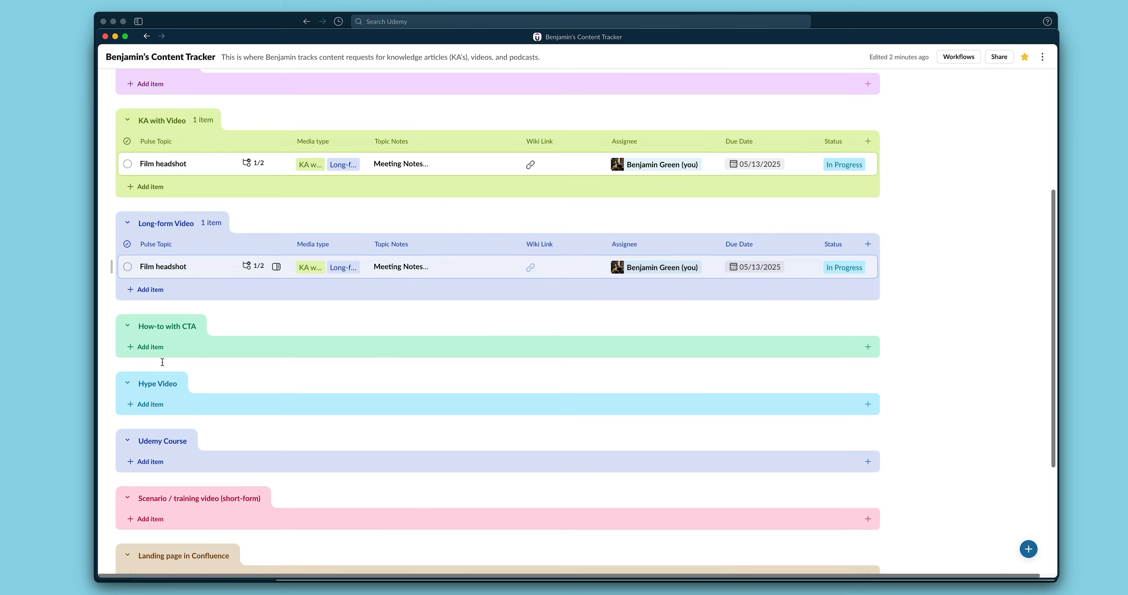
scroll(184, 371, up, 7)
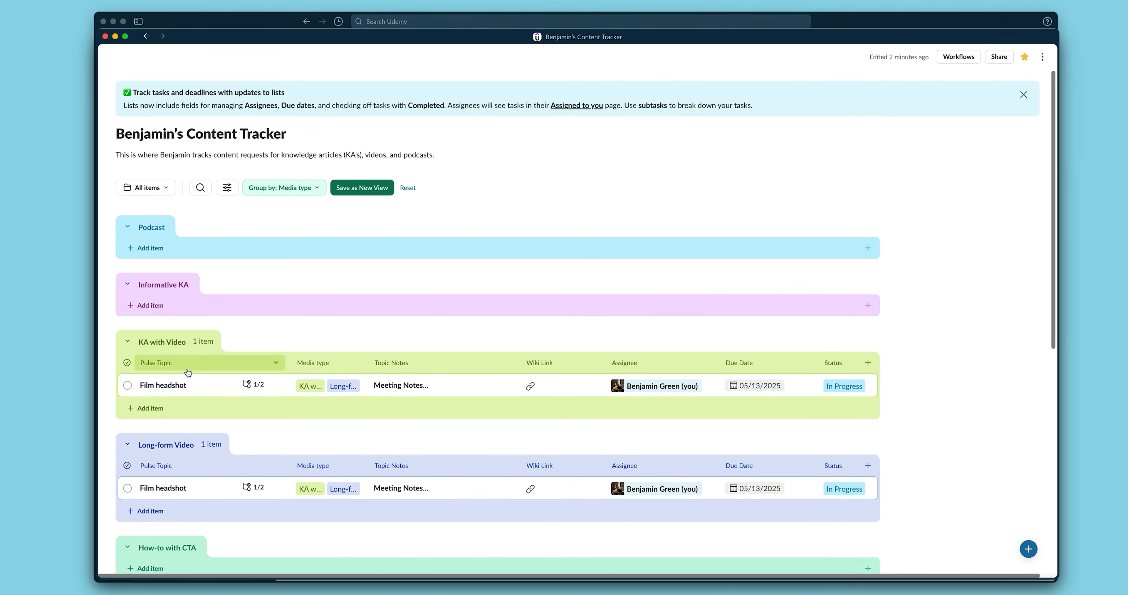
click(407, 188)
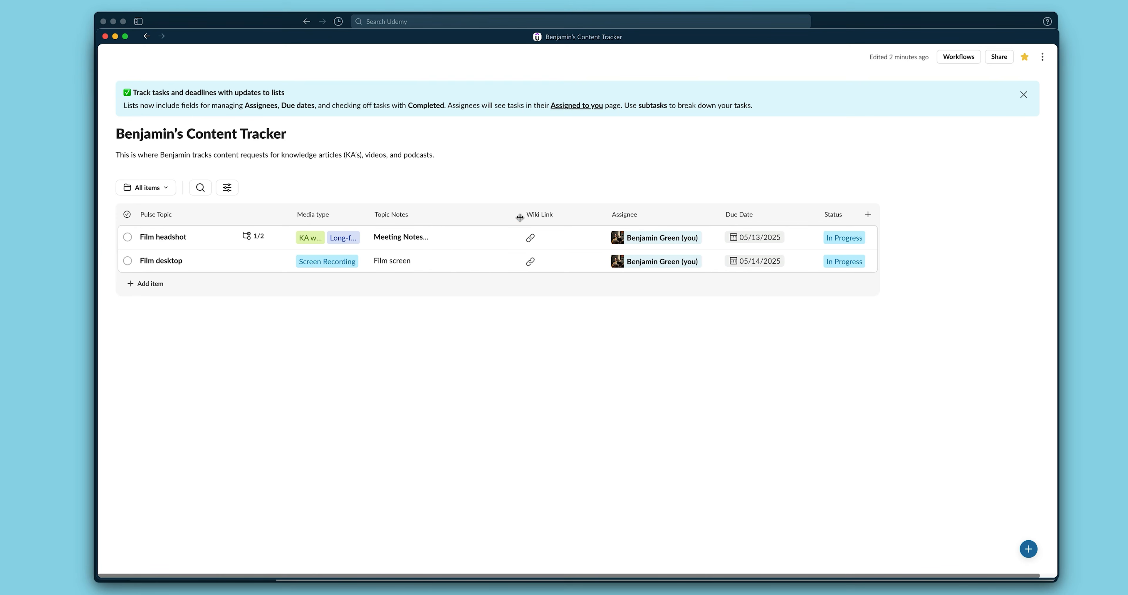
Insert a five-star Rating field between Topic Notes and Wiki Link, and rate Film headshot and Film desktop five stars each.
click(518, 203)
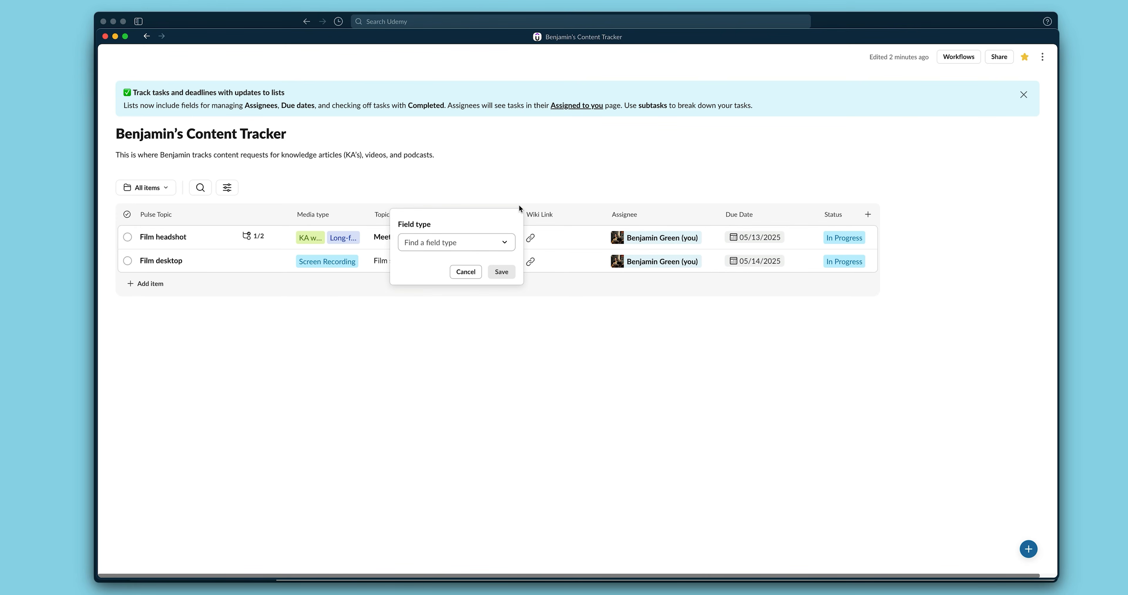
click(504, 243)
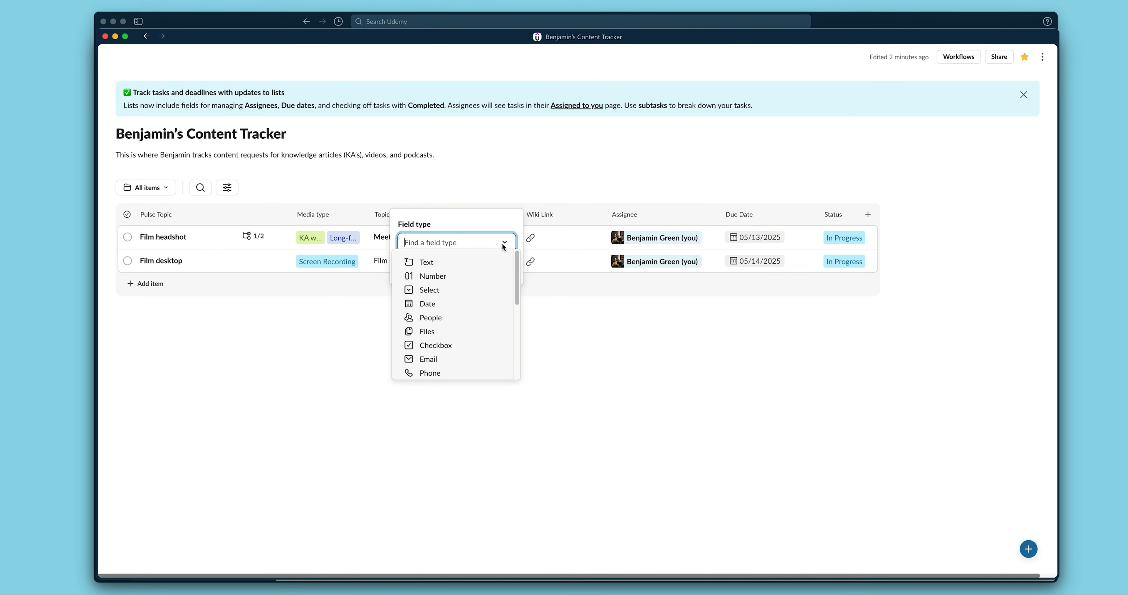
scroll(503, 272, down, 5)
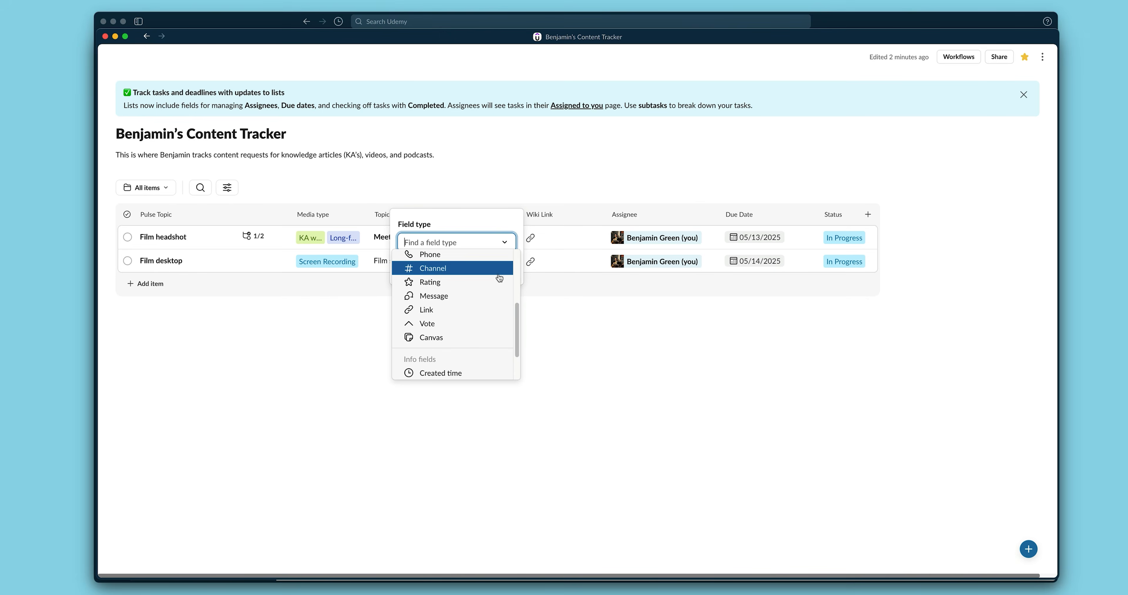
click(434, 284)
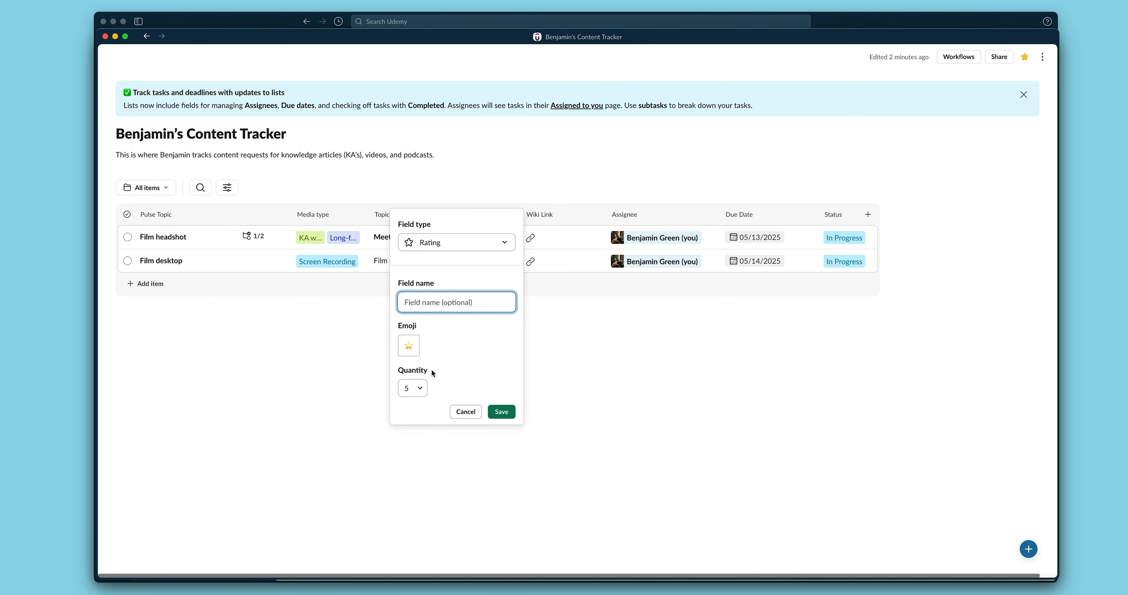
click(511, 413)
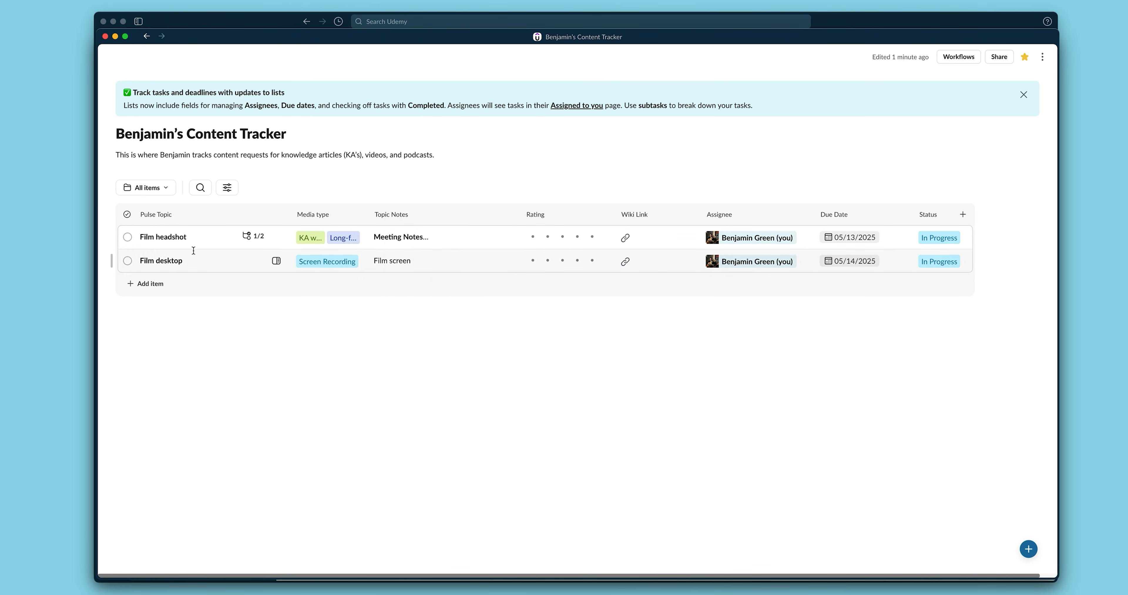
click(593, 238)
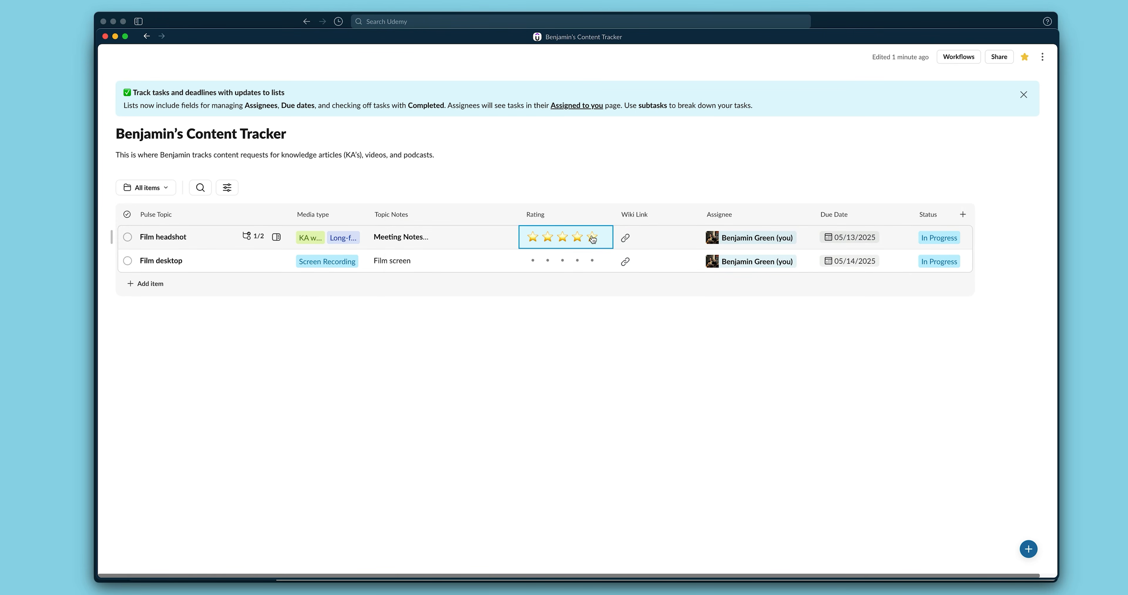
click(592, 261)
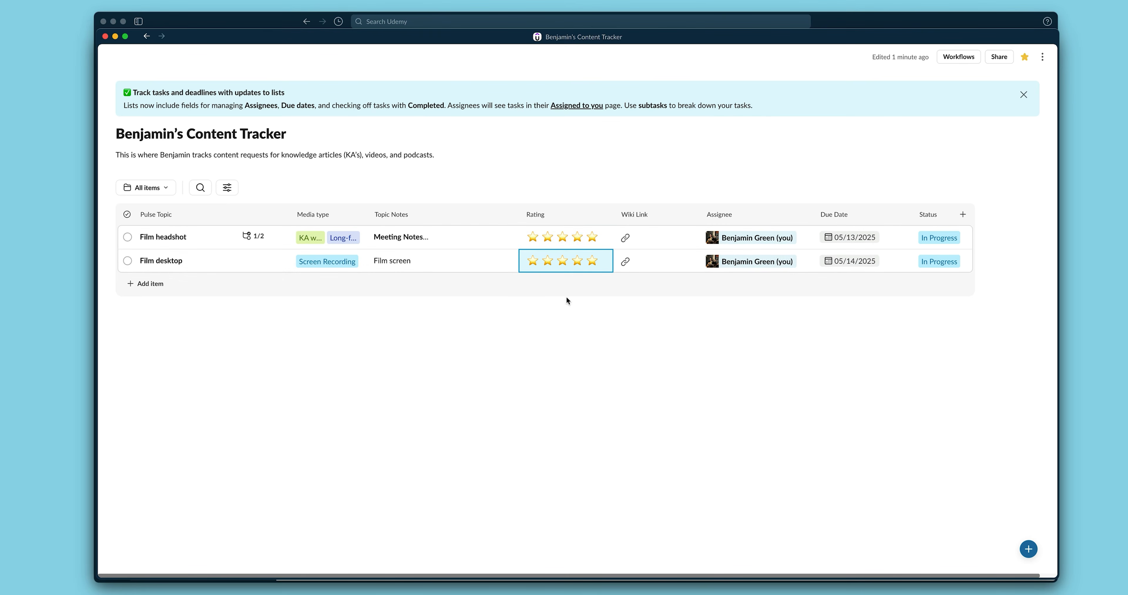
Add the comment "Be sure to color grade!" to the Film headshot item and close its thread.
click(168, 237)
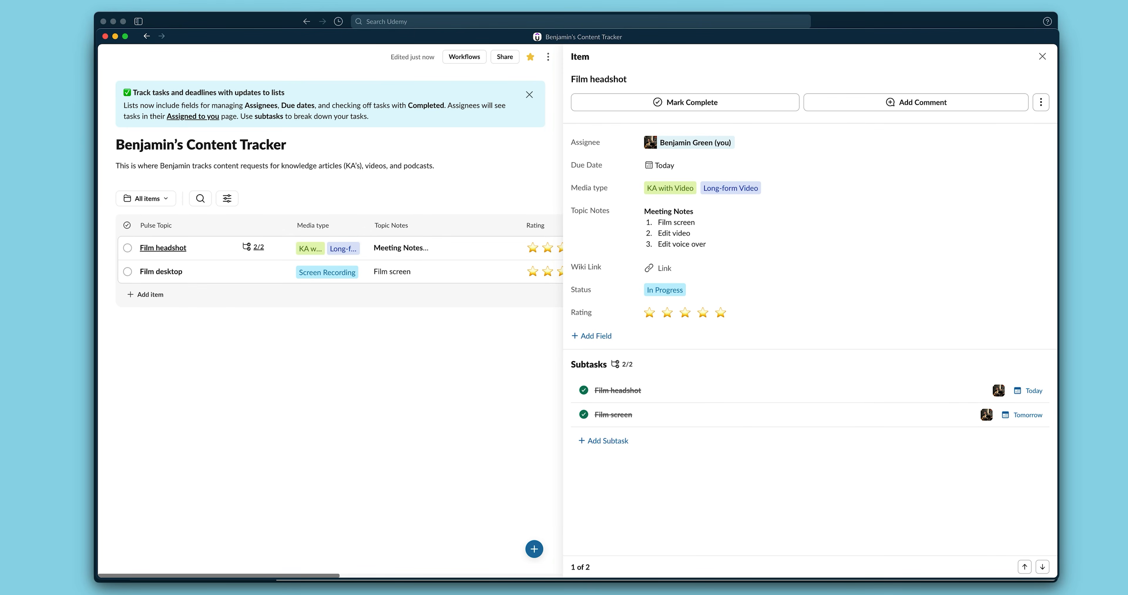
click(821, 109)
text(Be sure to color grade!)
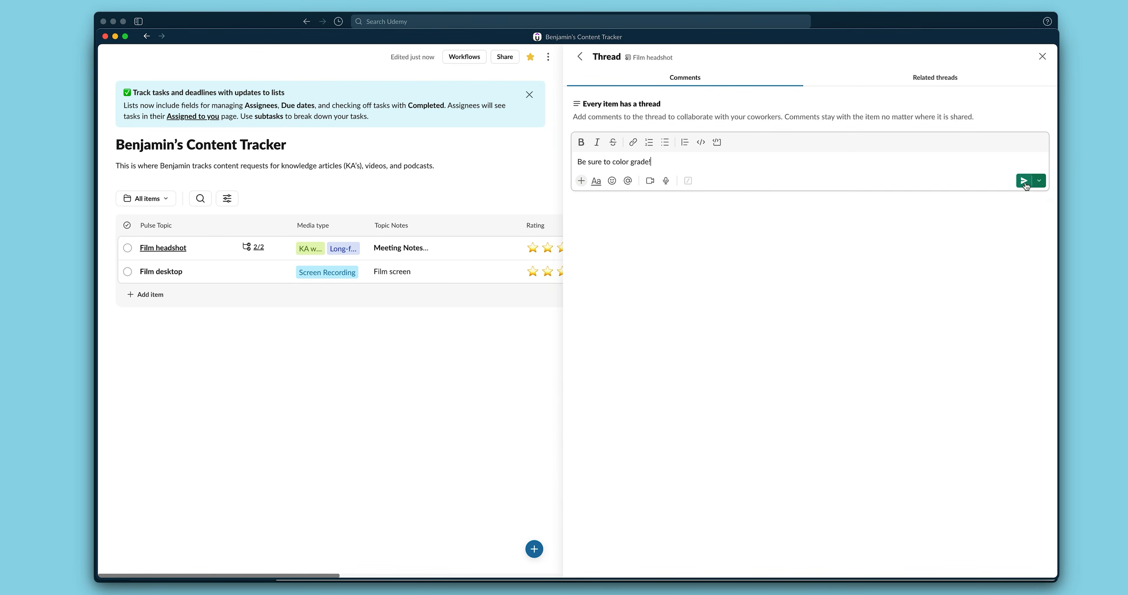
click(1024, 180)
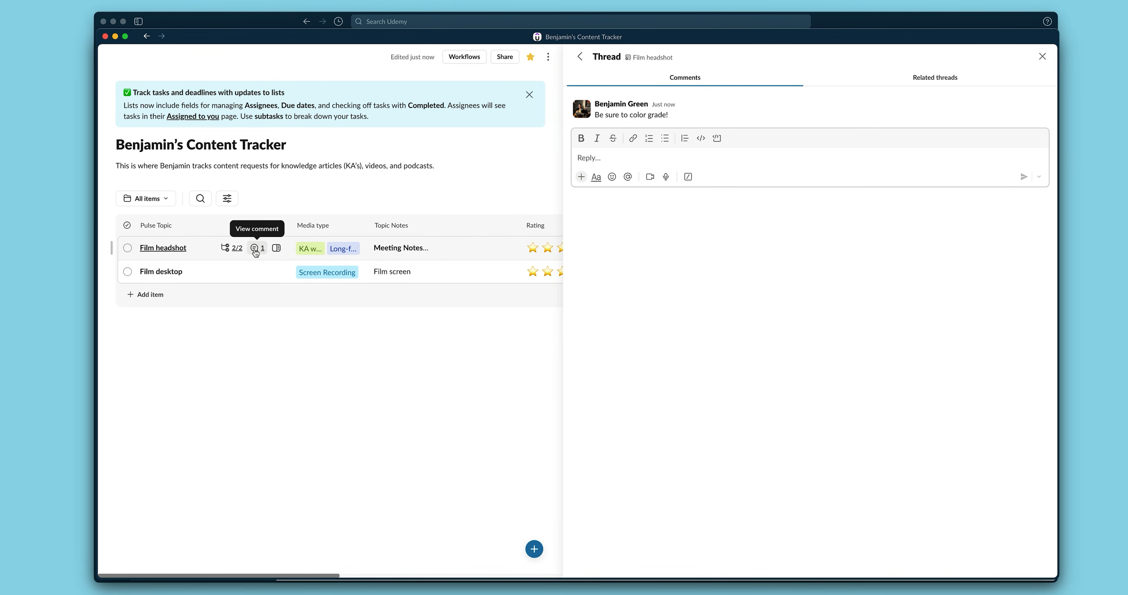
click(1042, 57)
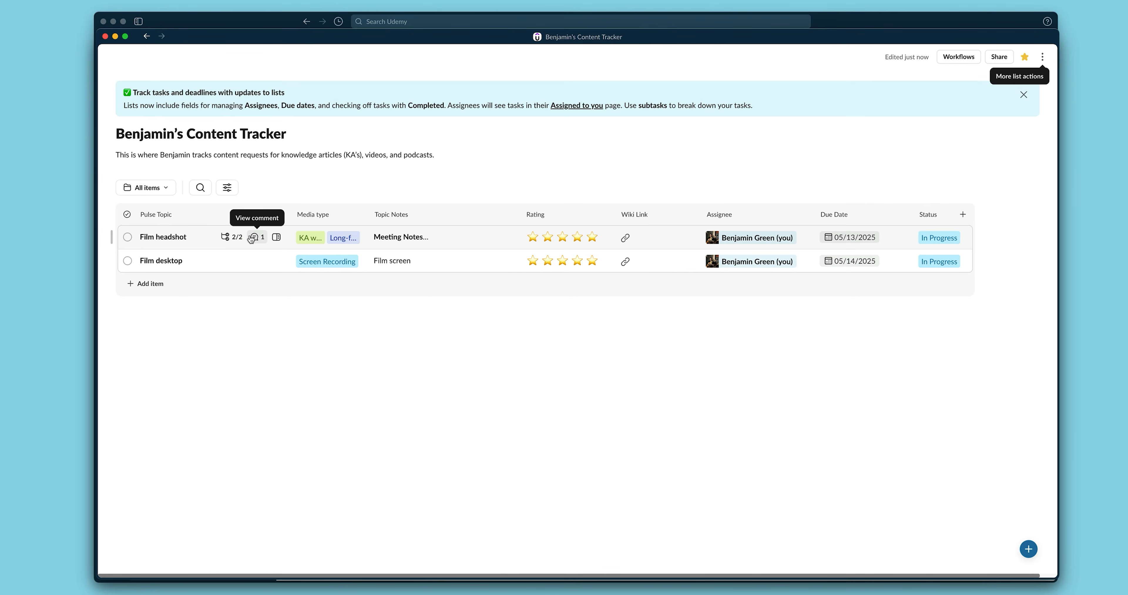
Reopen the Film headshot item's details and try resizing the details pane.
click(276, 237)
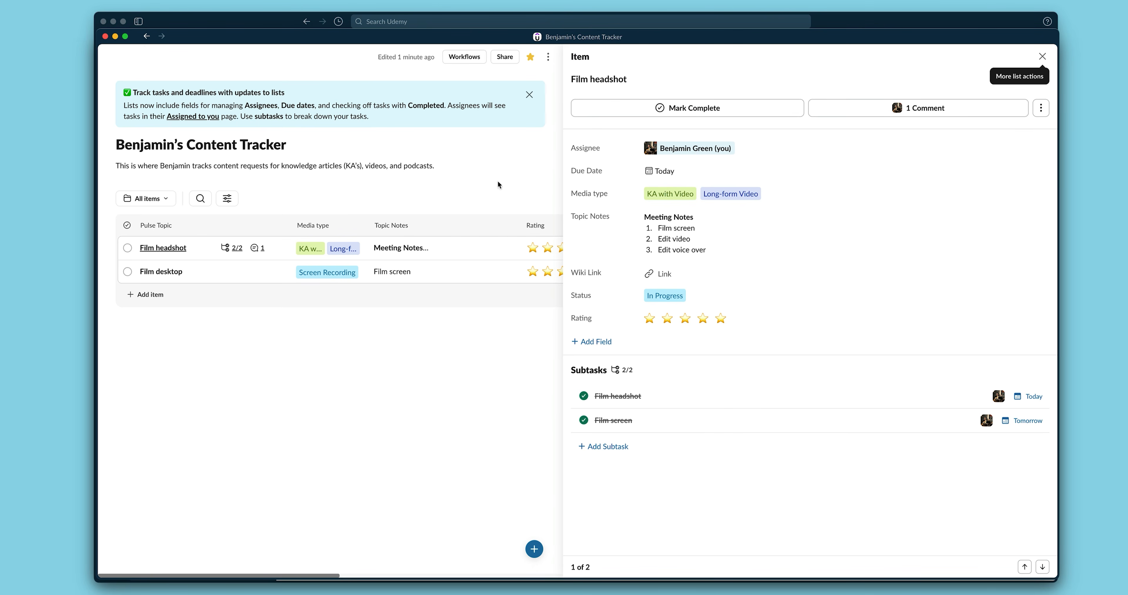
drag(563, 171, 520, 170)
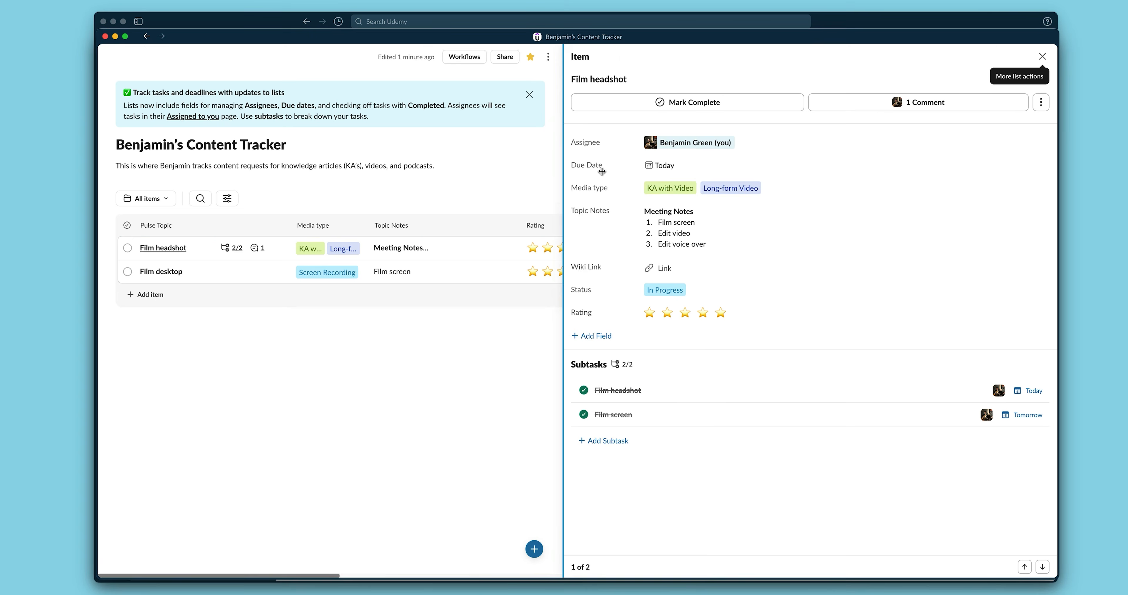
drag(602, 171, 710, 170)
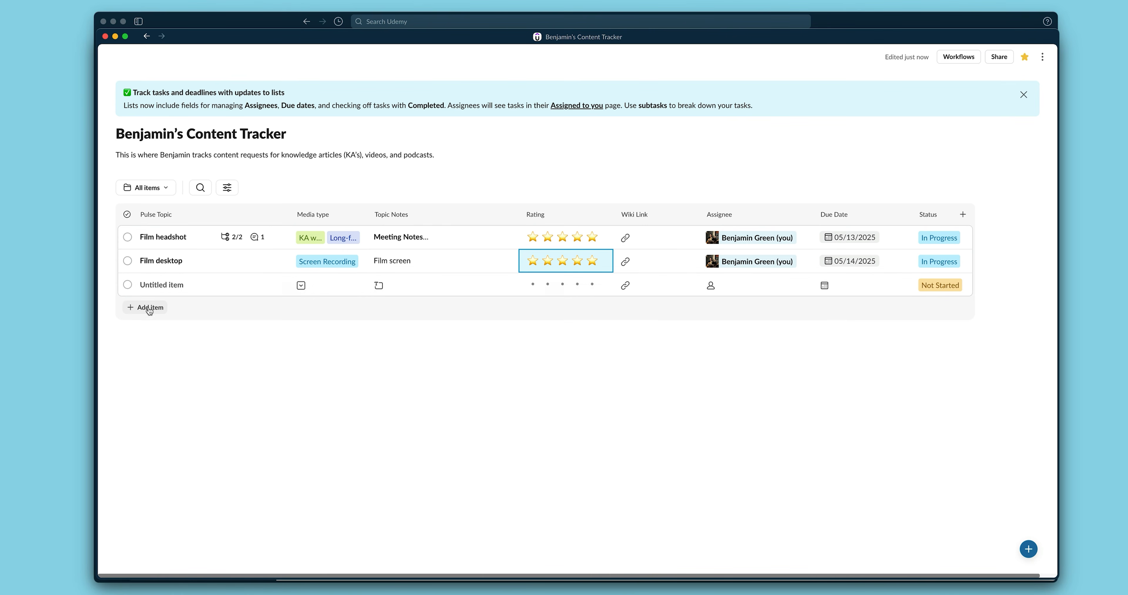
Add items Test 1 to Test 4 and set the statuses of Test 2, Test 3 and Test 4 to Done, Blocked and Backlog.
click(144, 312)
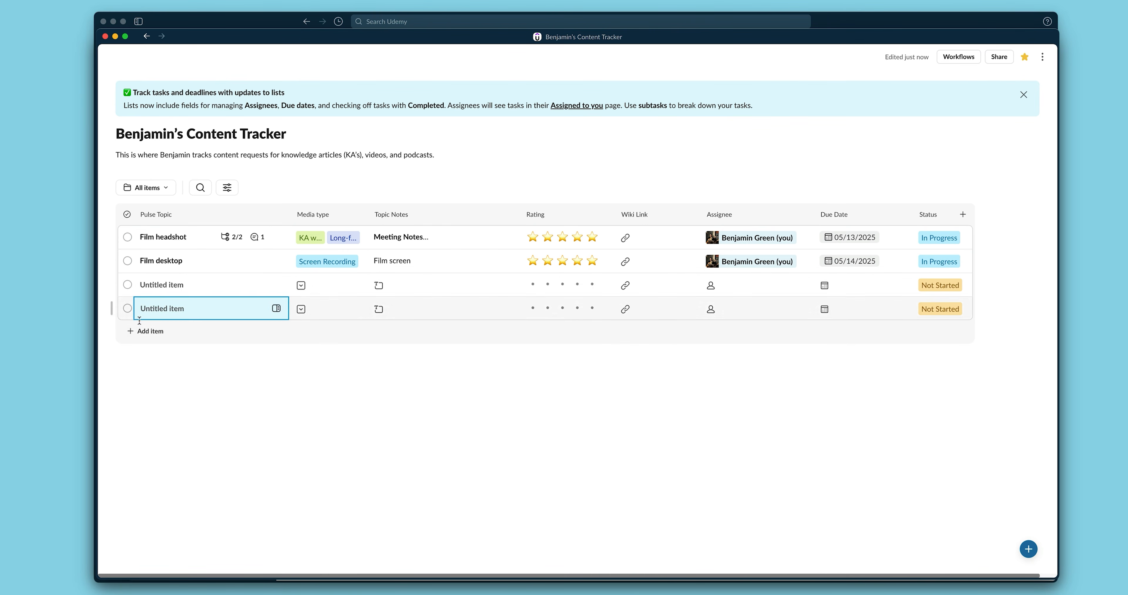
click(141, 331)
click(177, 356)
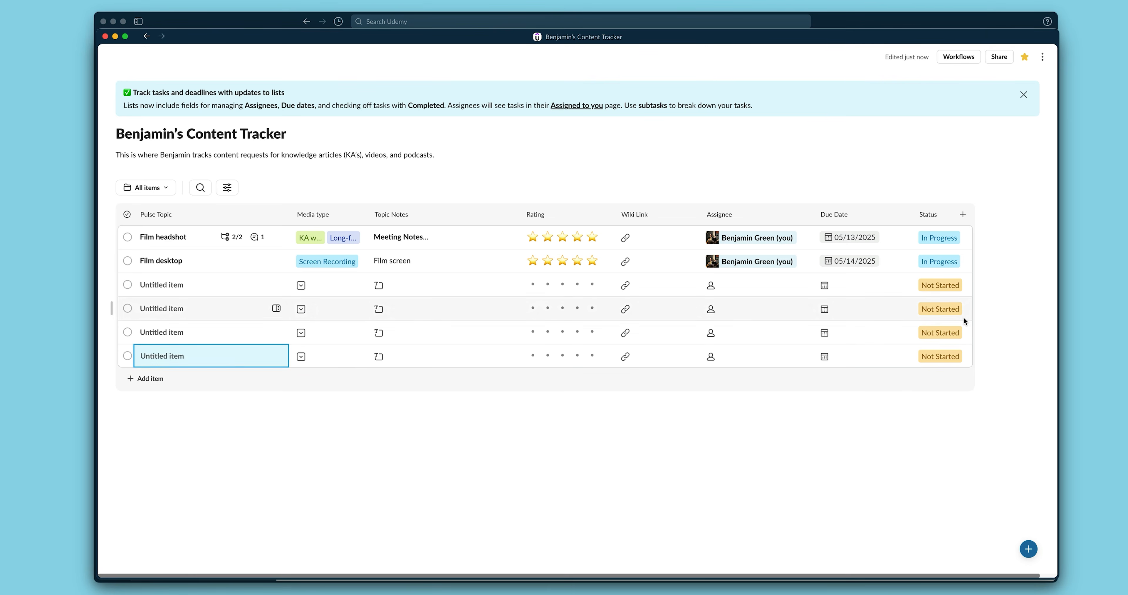
click(957, 310)
click(950, 376)
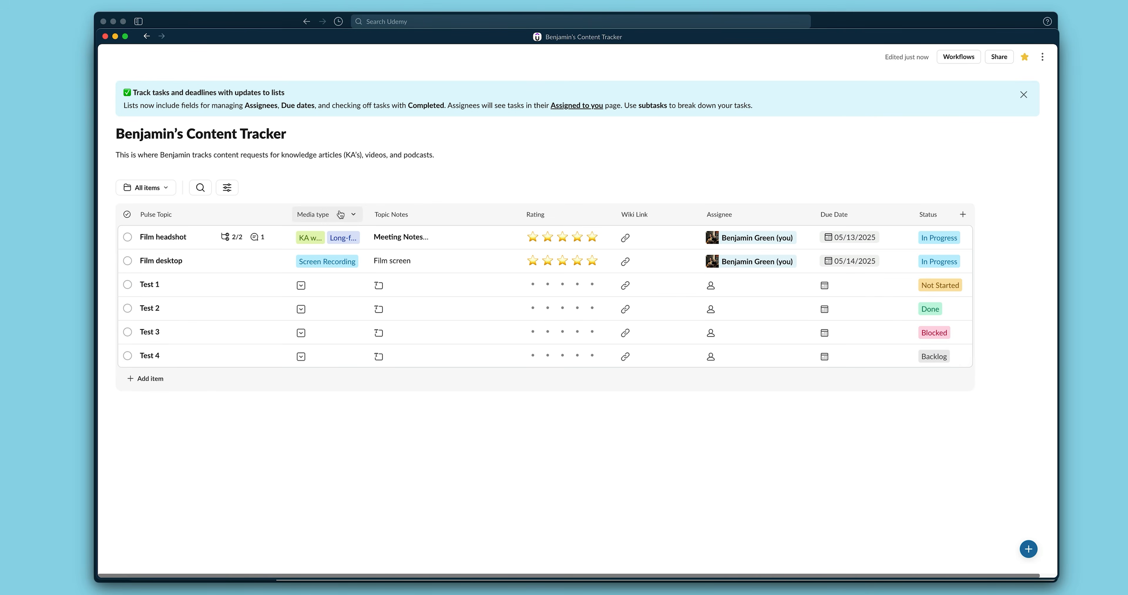
Group the table by Status and look over the items in each status group.
click(227, 188)
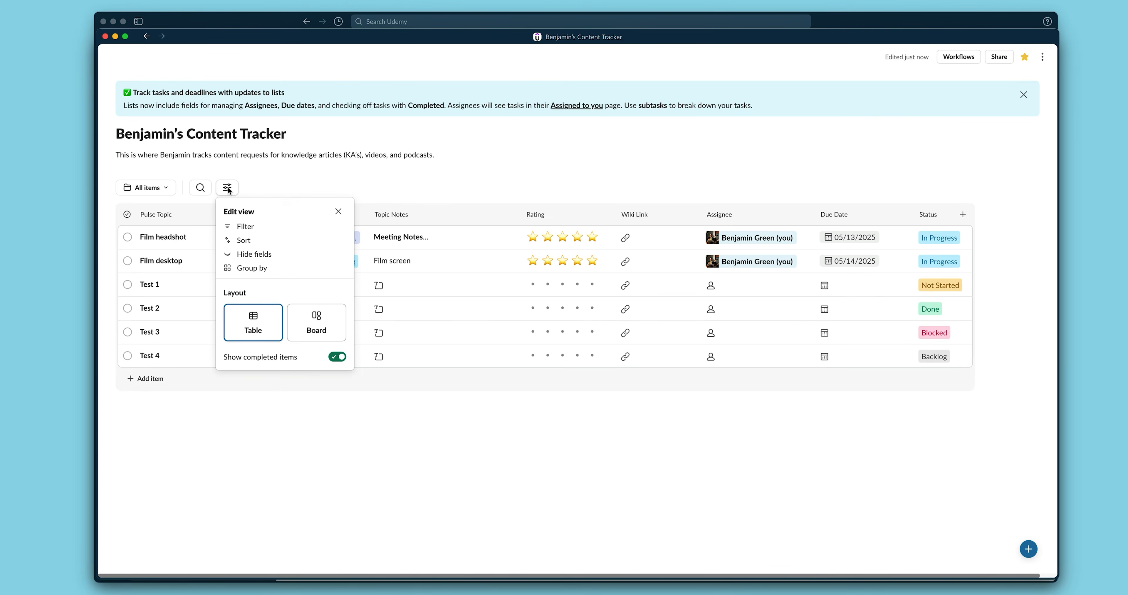
click(253, 268)
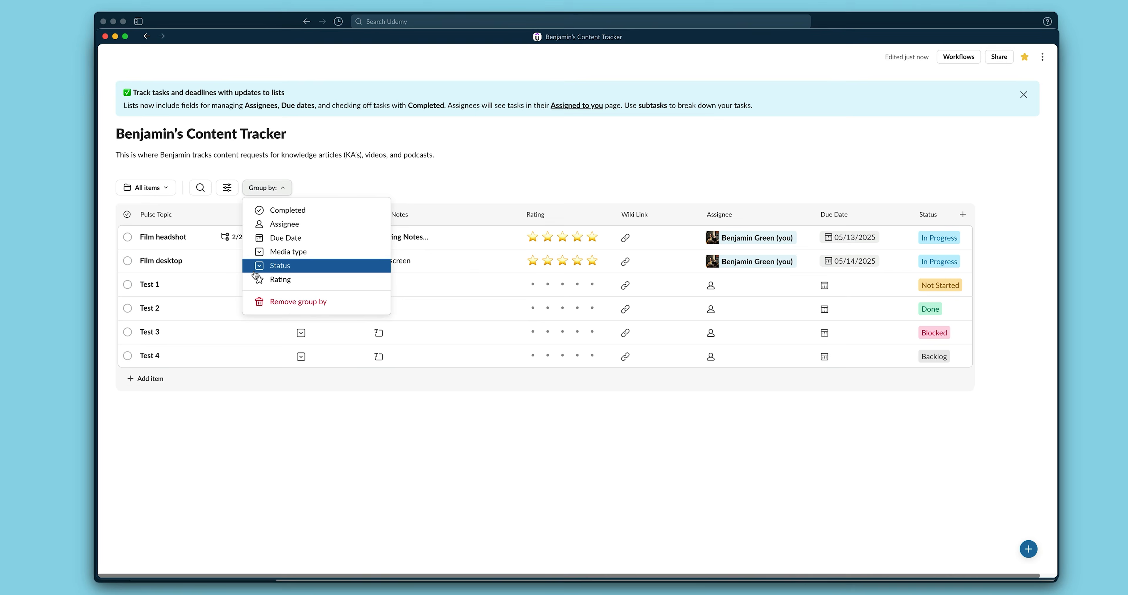
click(271, 268)
scroll(270, 268, down, 5)
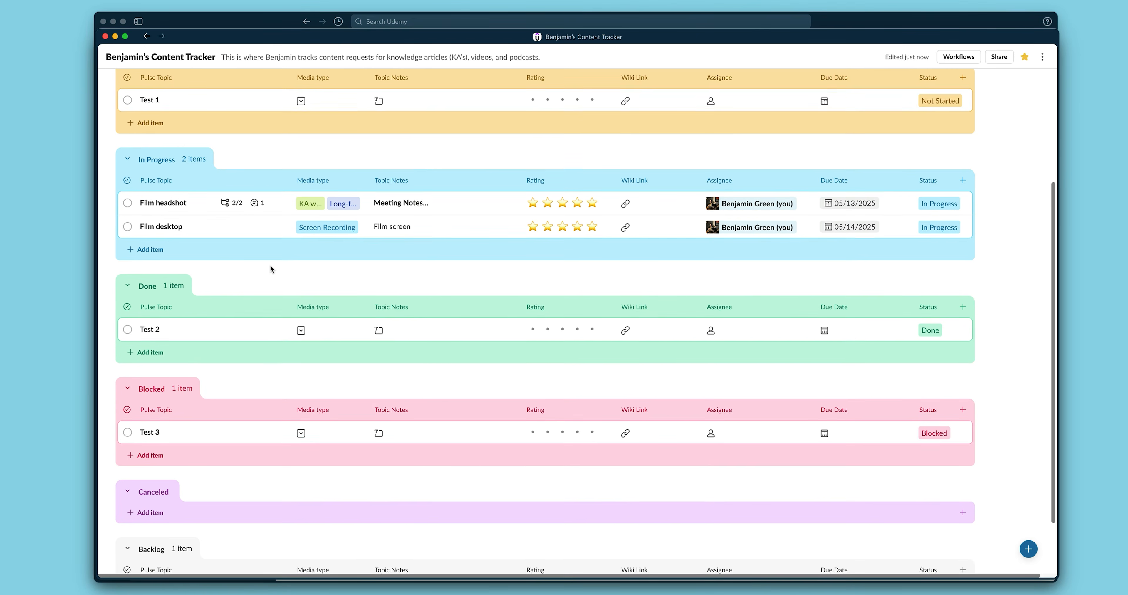
Change the Content Tracker list's layout from table to Board and look across the status columns.
scroll(271, 265, down, 2)
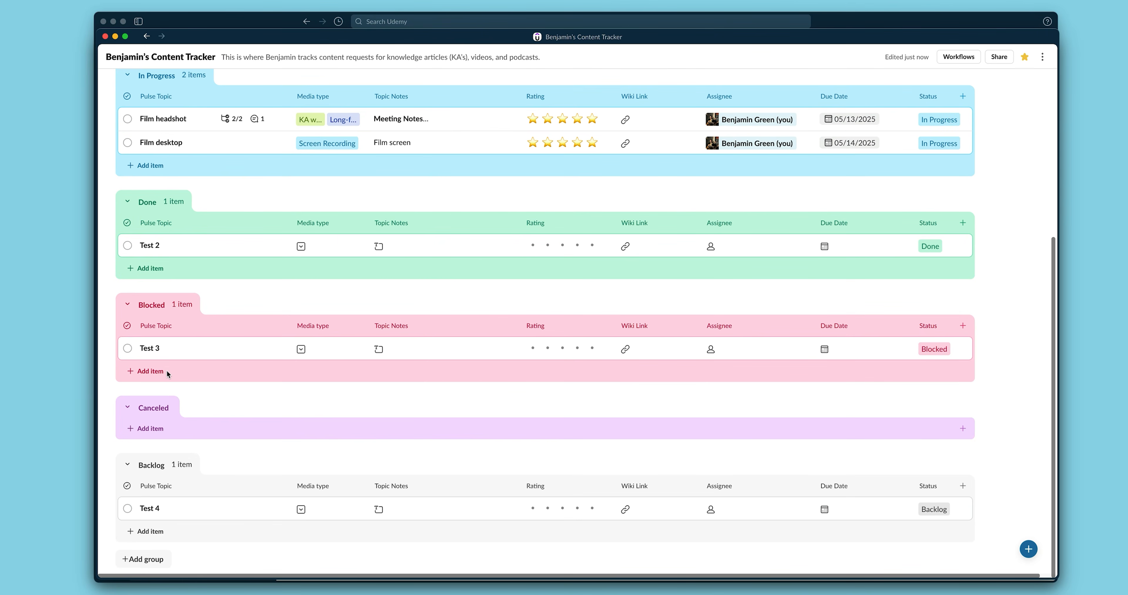
scroll(177, 327, up, 6)
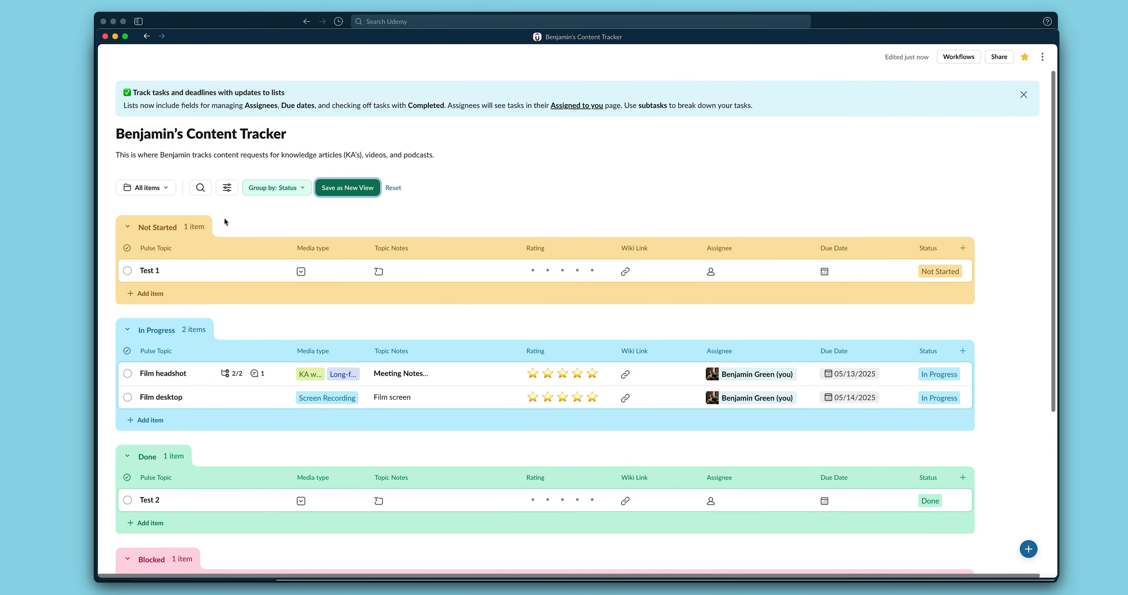
click(226, 188)
click(316, 318)
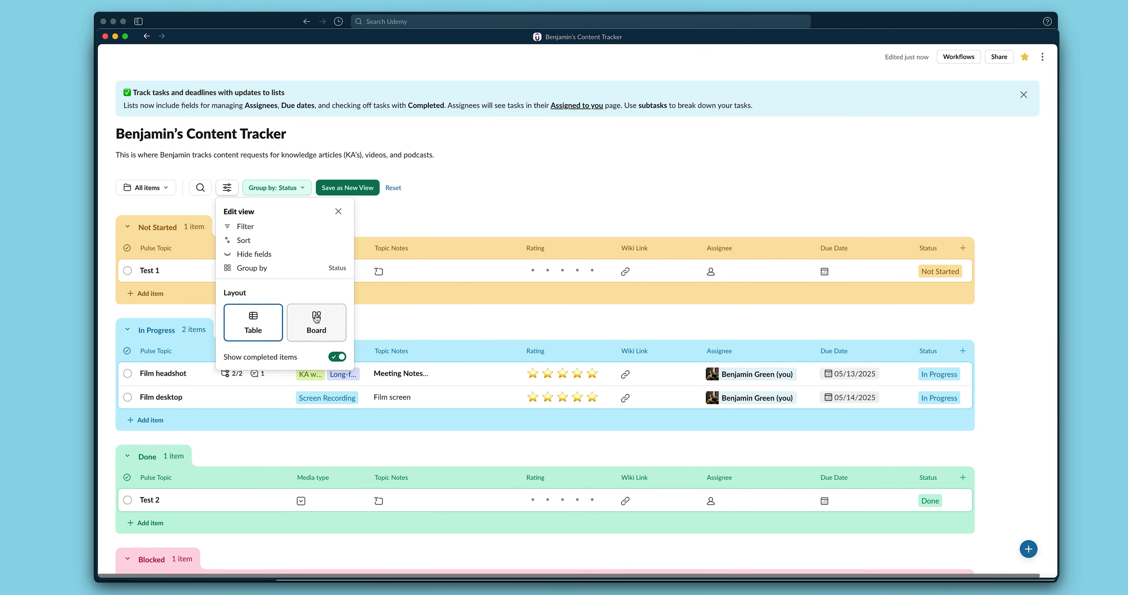
click(618, 377)
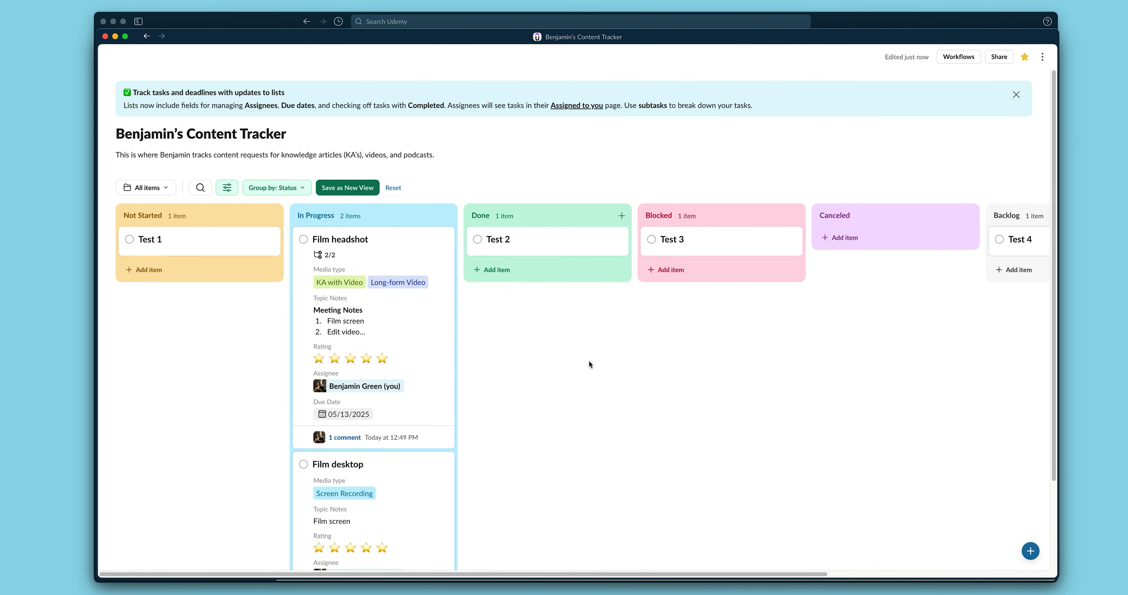
scroll(587, 360, right, 6)
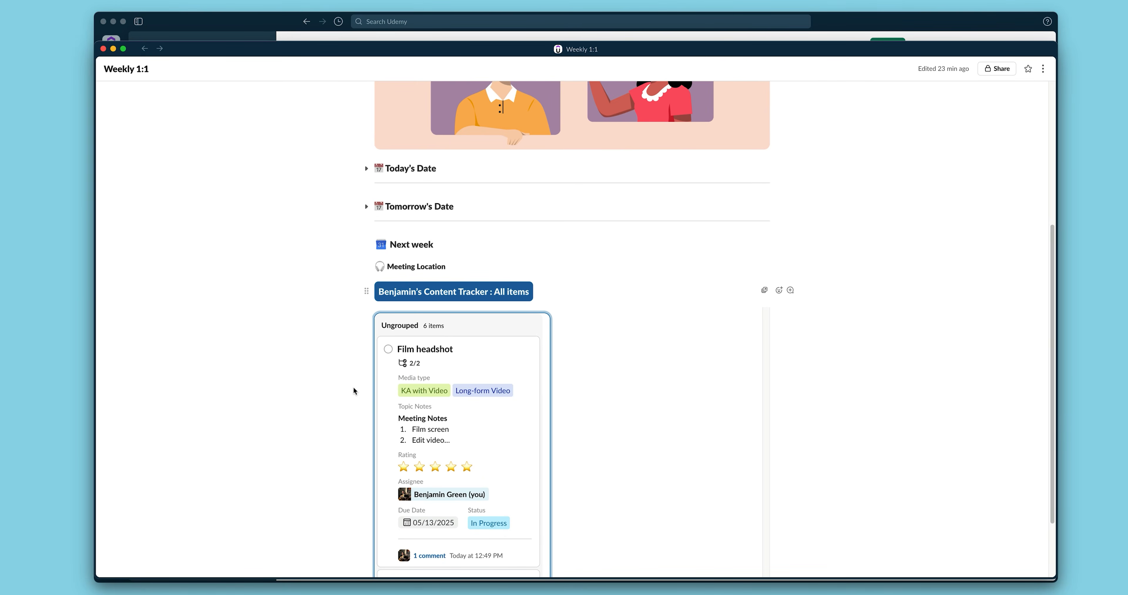
Switch the Content Tracker list embedded in the Weekly 1:1 canvas to the Incomplete items view.
scroll(377, 378, down, 5)
scroll(569, 371, down, 2)
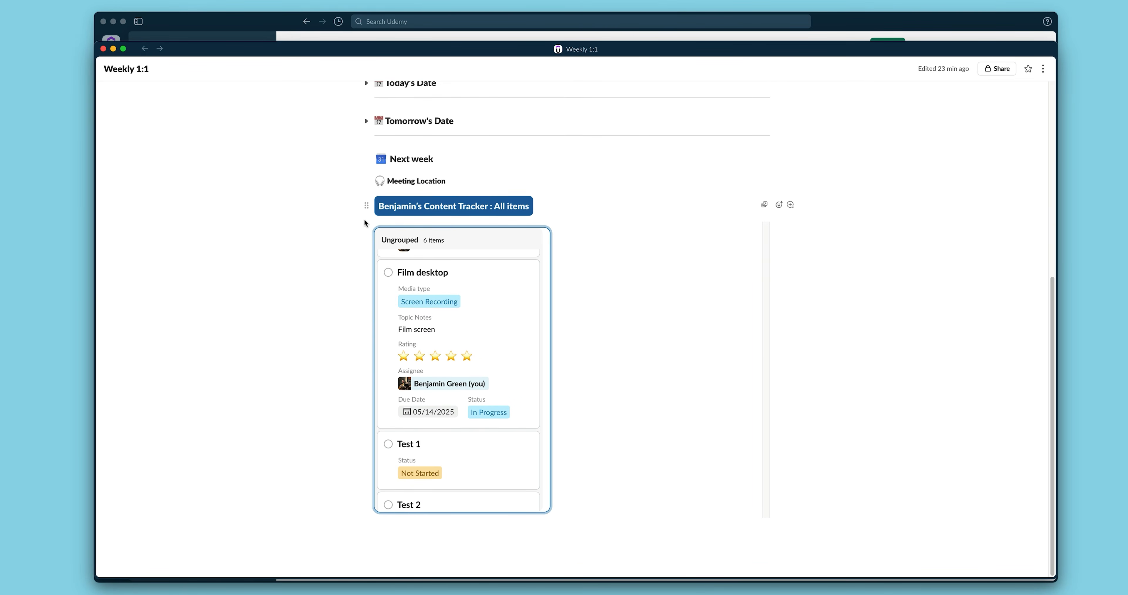
click(366, 205)
mouse_move(296, 204)
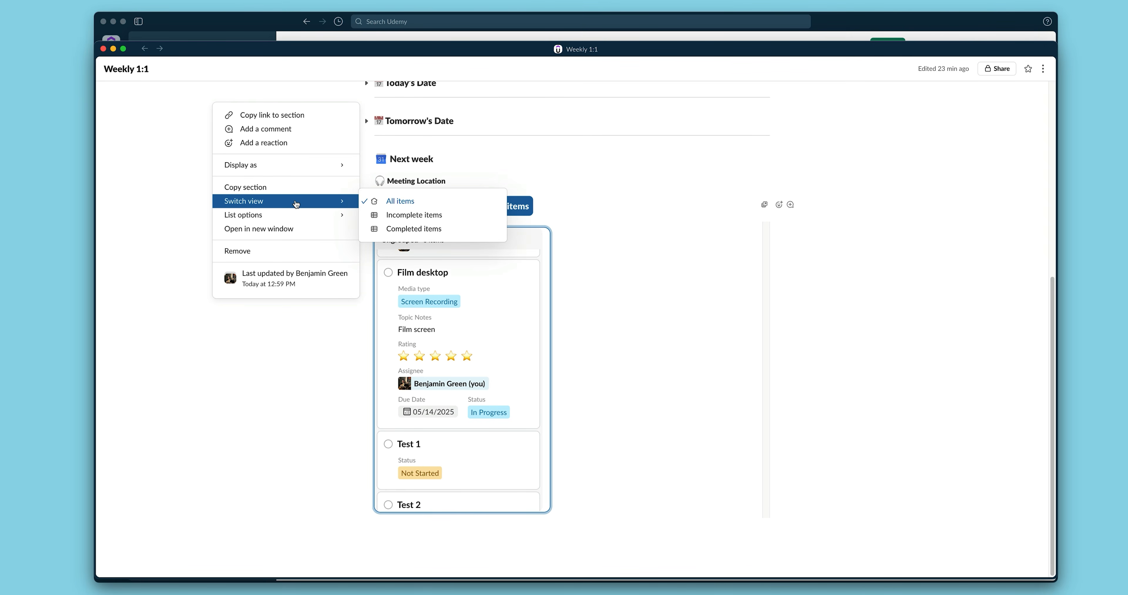
click(397, 214)
scroll(334, 380, down, 3)
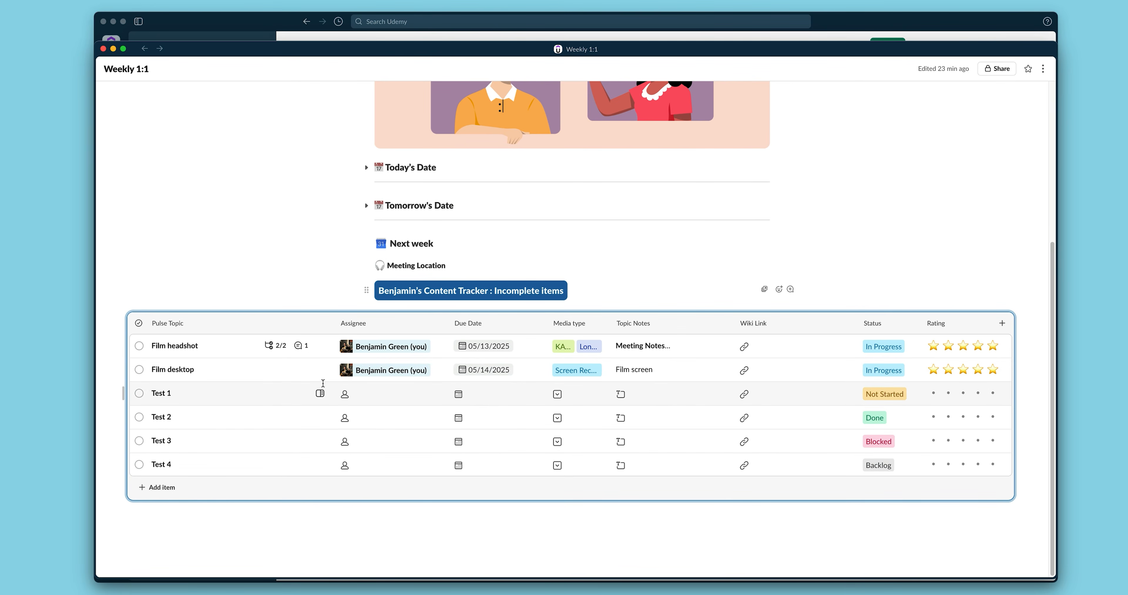
Add a blank item to the end of the embedded Content Tracker table in the Weekly 1:1 canvas.
scroll(191, 509, up, 1)
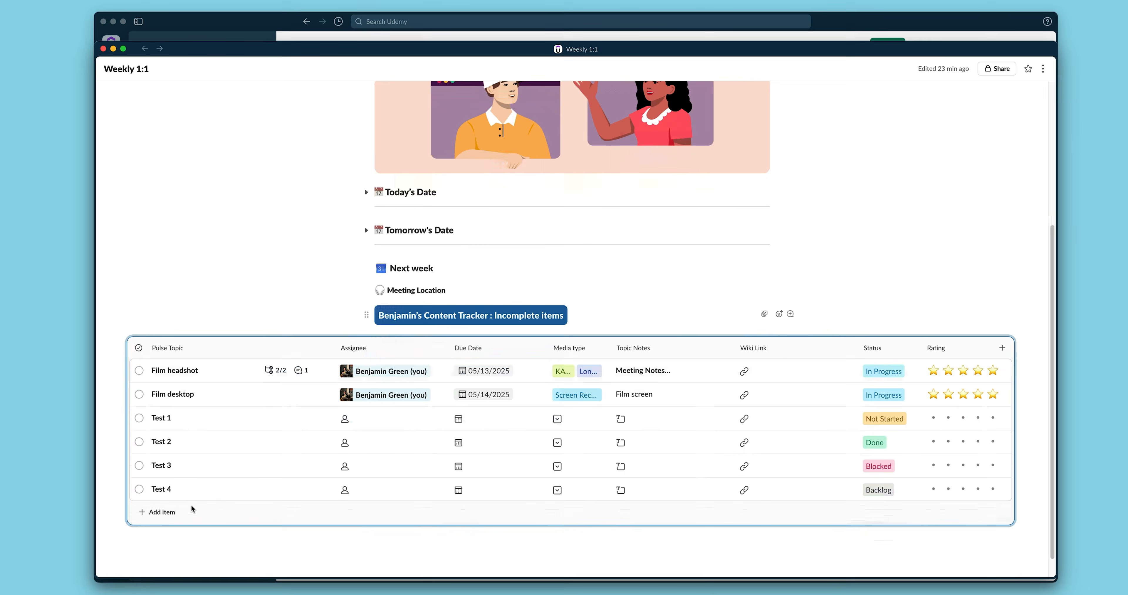
scroll(193, 509, down, 1)
click(154, 491)
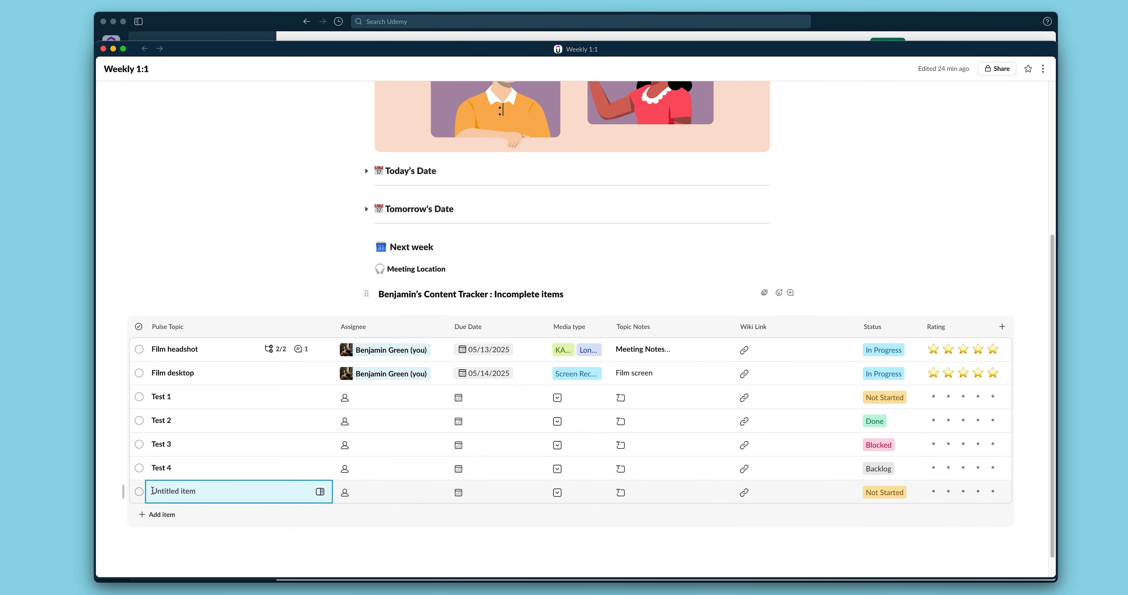
View the Film headshot item's details from the list embedded in the canvas, including its subtasks, and close them.
scroll(462, 524, up, 5)
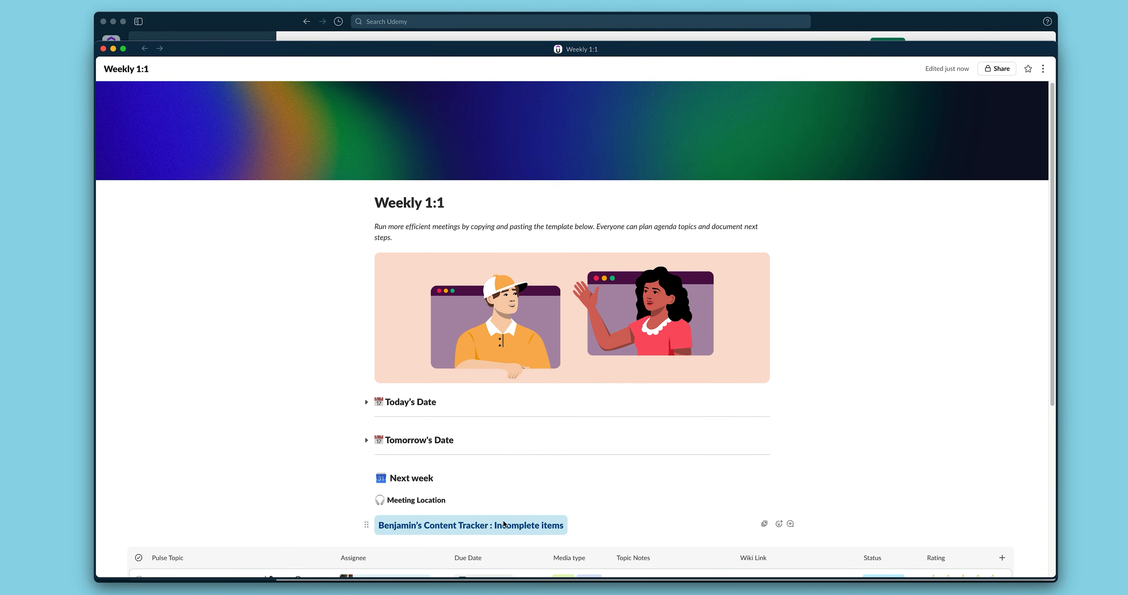
scroll(515, 456, down, 1)
scroll(515, 458, down, 5)
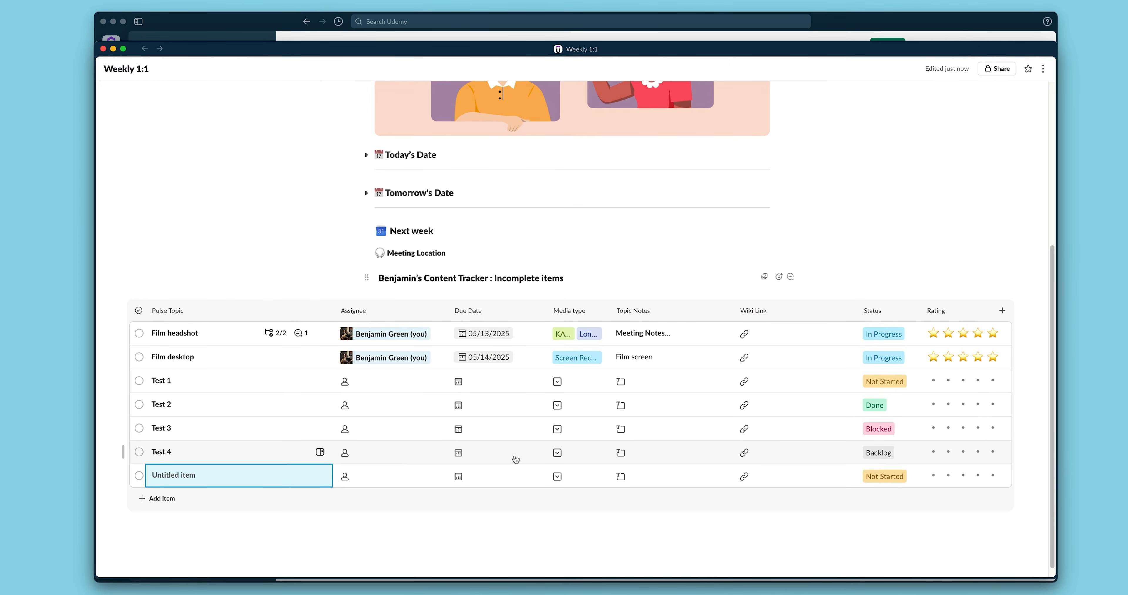
click(278, 336)
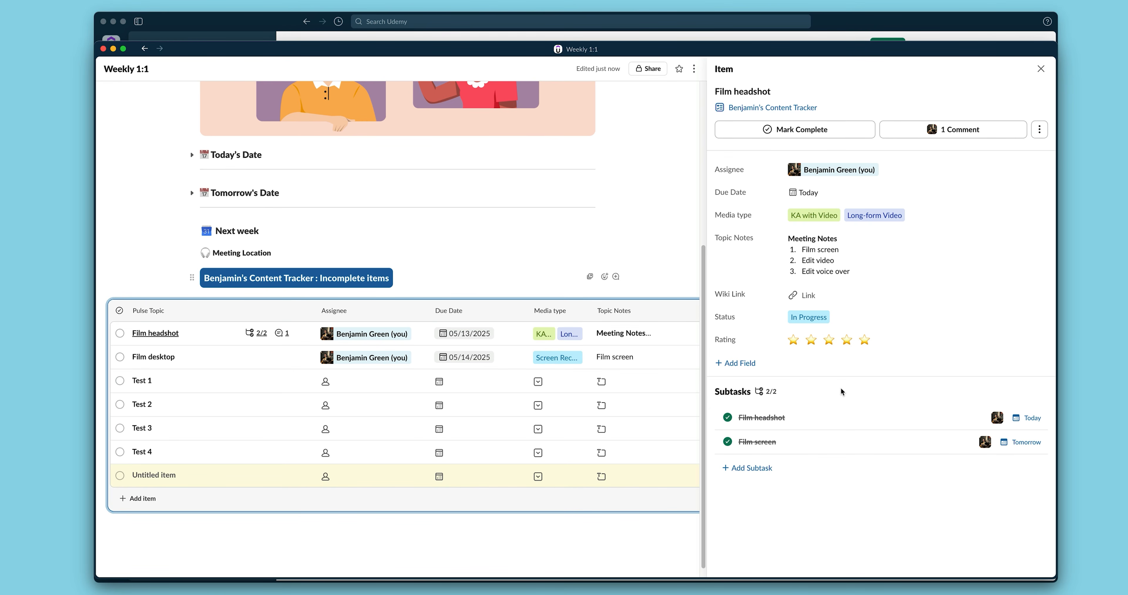
key(Escape)
scroll(841, 388, up, 10)
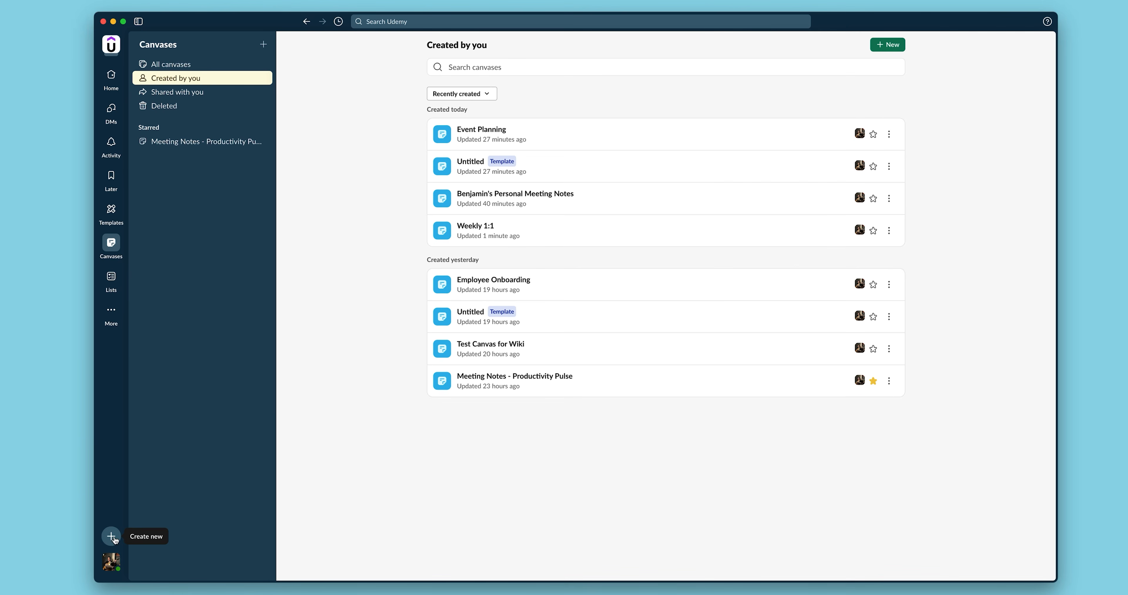
Create a new blank list and open its sharing settings.
click(112, 537)
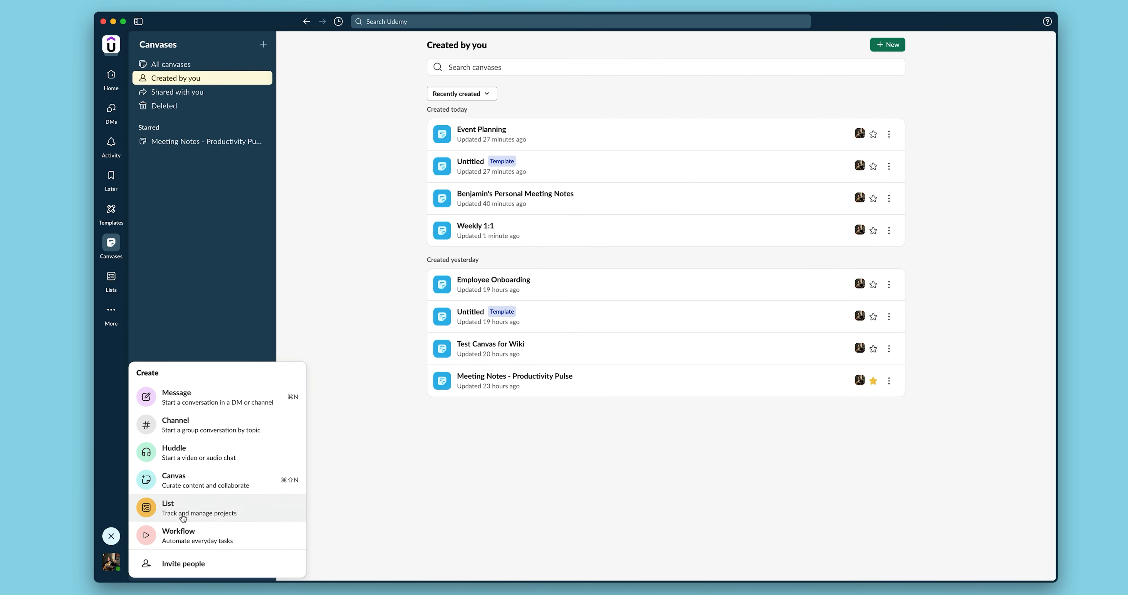
click(181, 507)
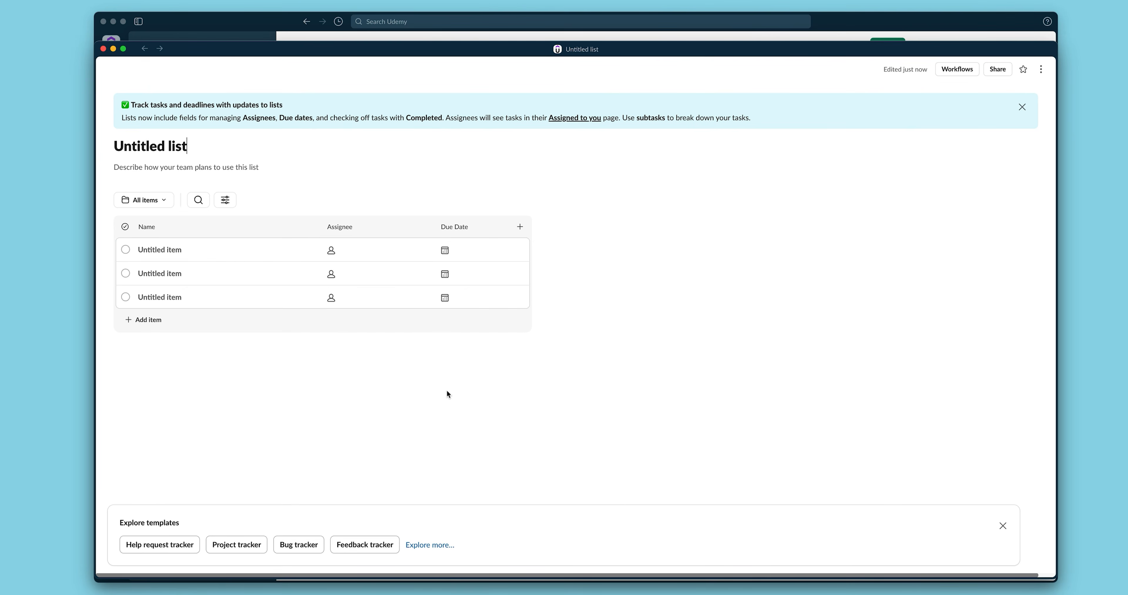
click(995, 70)
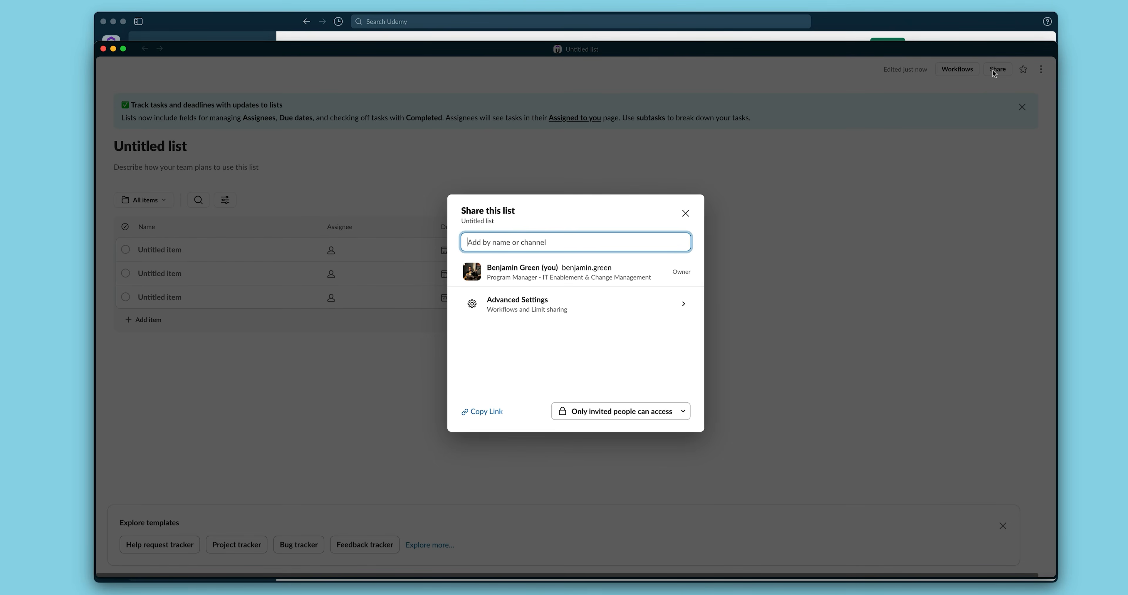